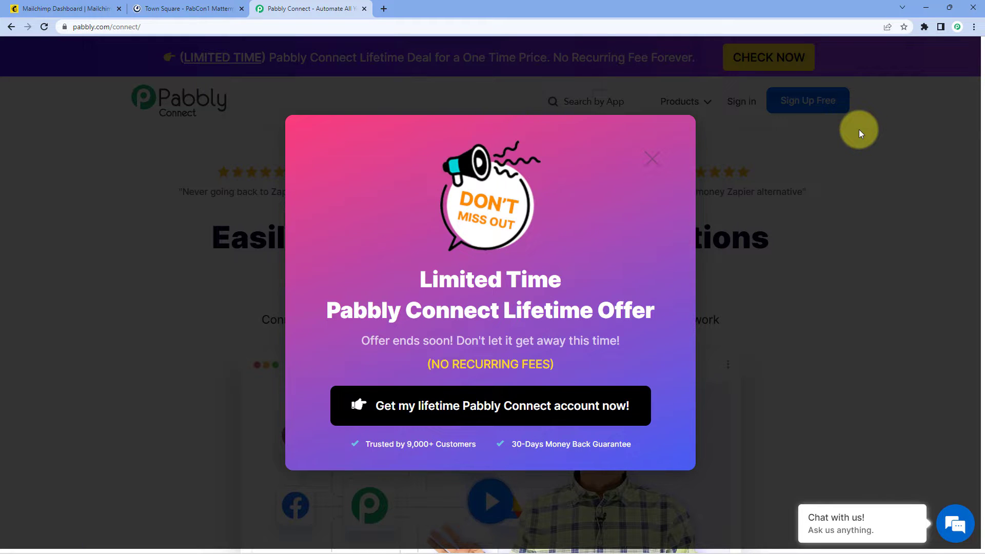
Step: Dismiss the offer popup, sign in, and launch Pabbly Connect from the All Apps page
left_click(651, 158)
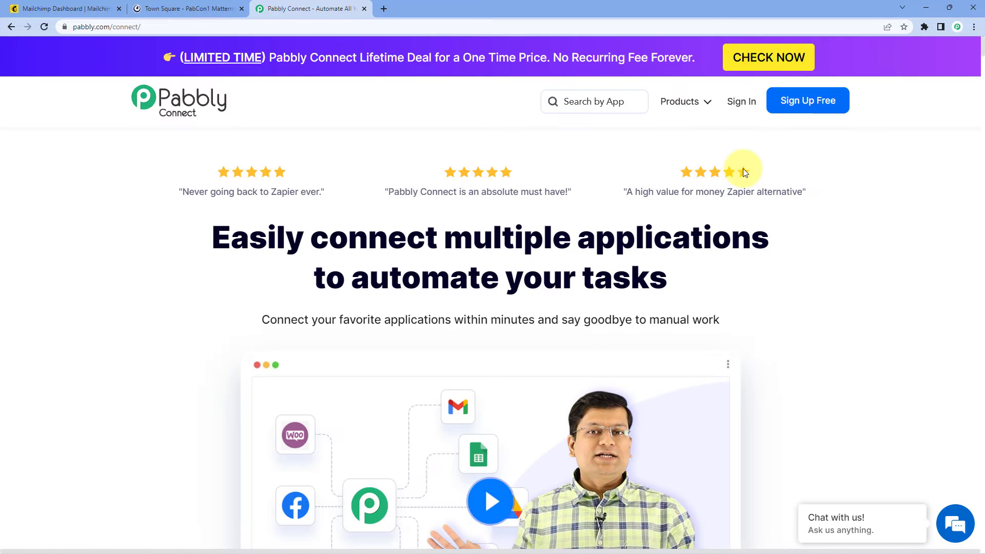
left_click(738, 106)
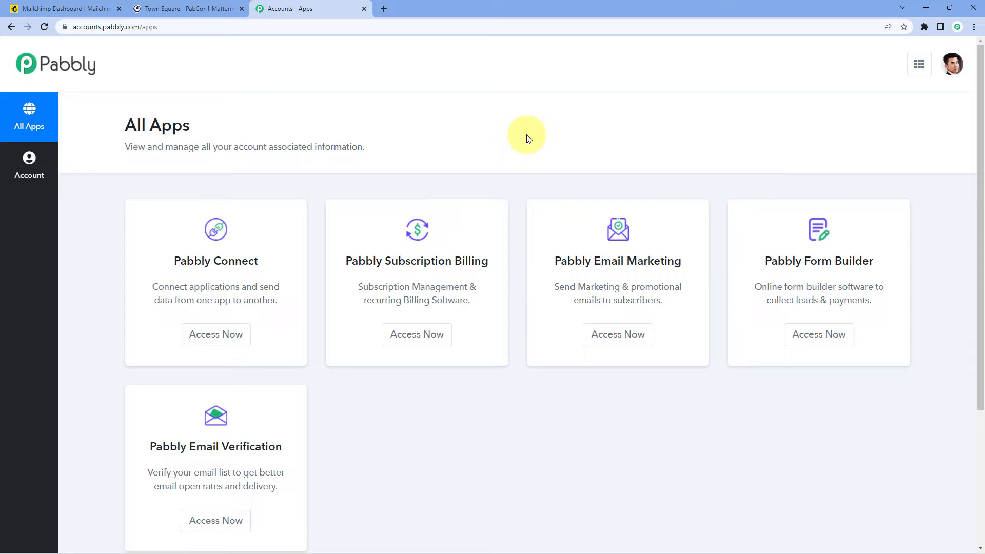
left_click(214, 338)
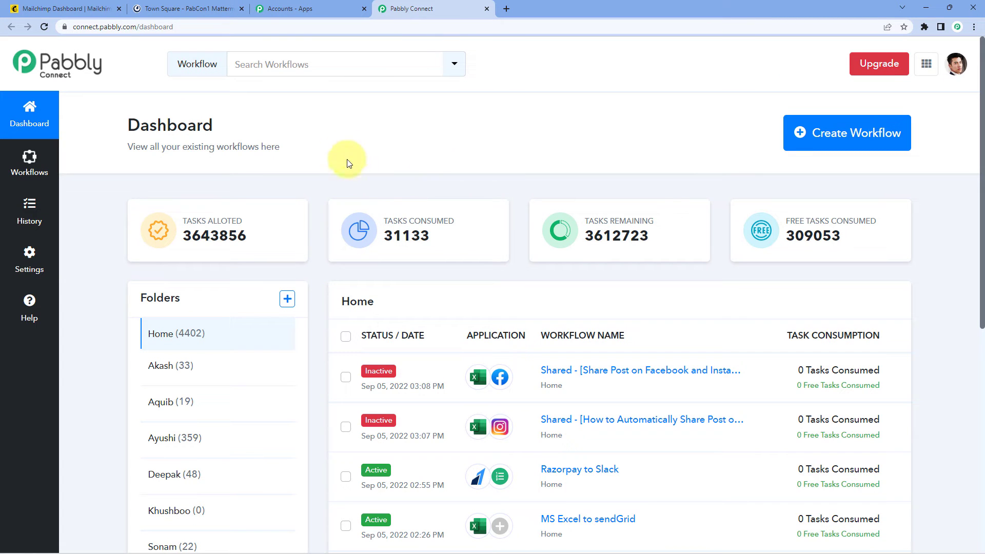
Step: Start a new workflow, name it 'Mailchimp to Mattermost' with a capital M, and create it
left_click(832, 136)
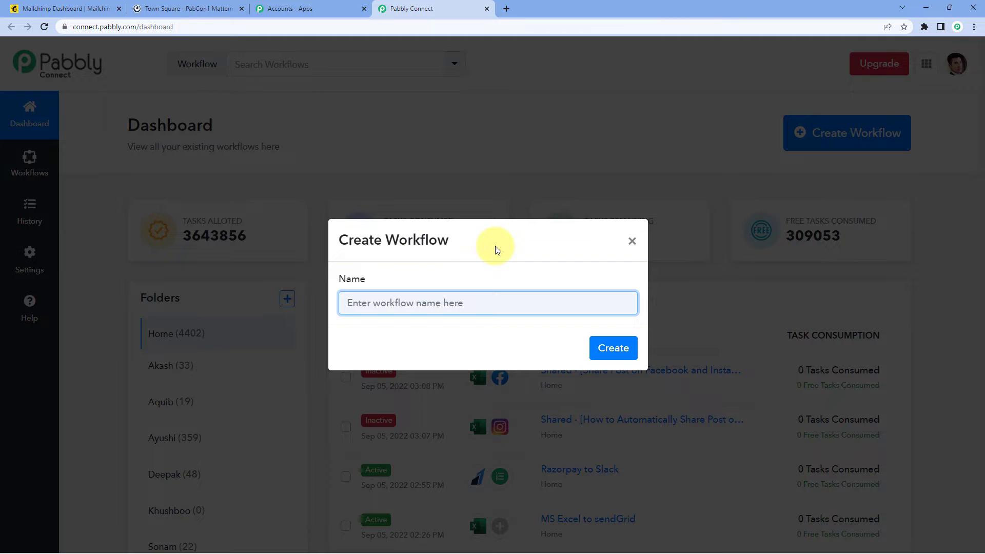
type("mailchimp to Mattermost")
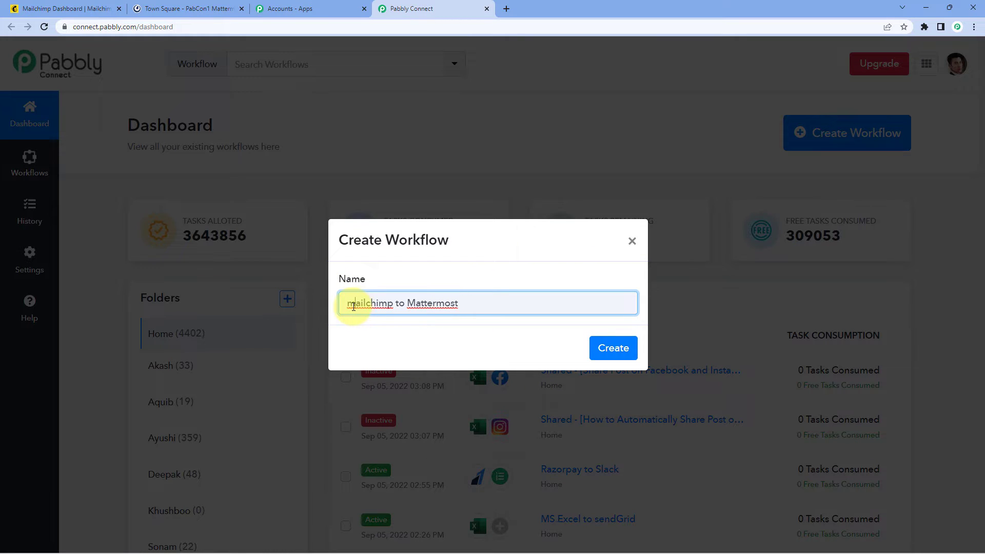
left_click(353, 307)
key("BackSpace")
type("M")
left_click(623, 352)
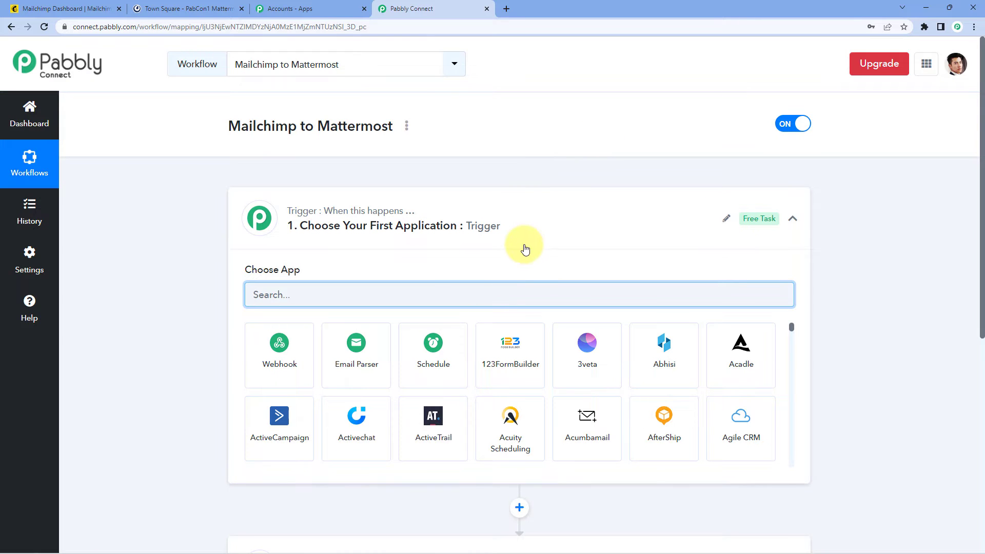
Step: Search 'Mailc' in the trigger step's app list and pick MailChimp as the trigger app
left_click(521, 245)
scroll(241, 225, "down", 1)
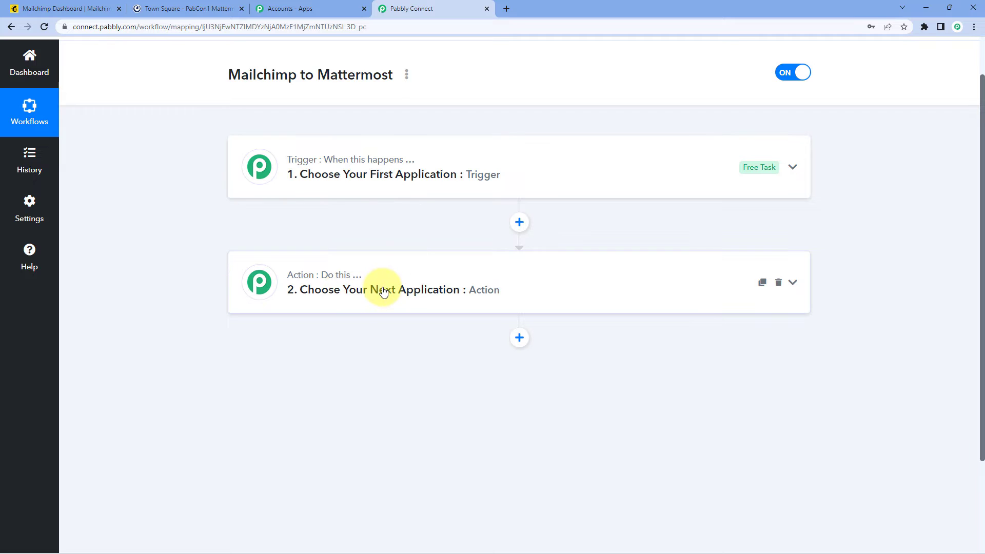
left_click(359, 147)
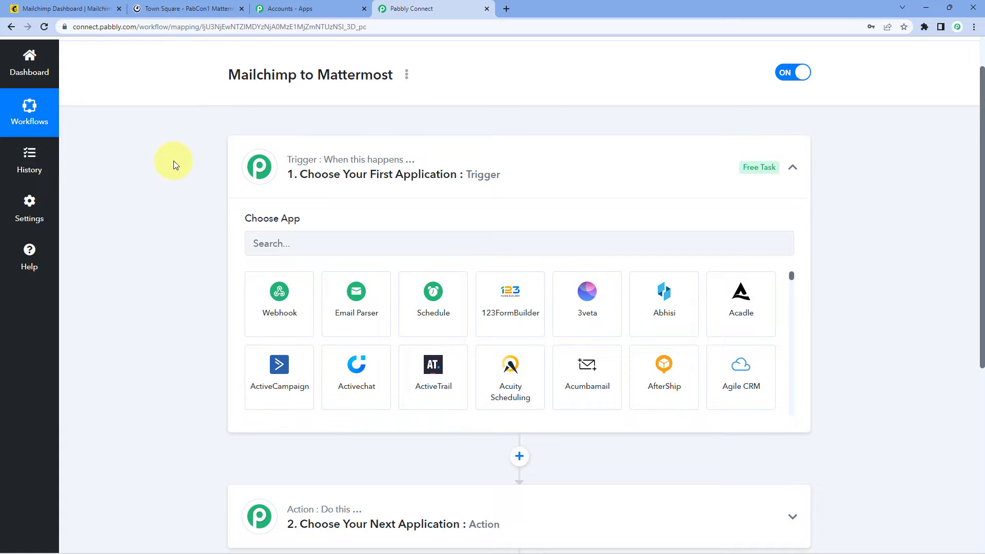
scroll(348, 235, "down", 2)
left_click(310, 139)
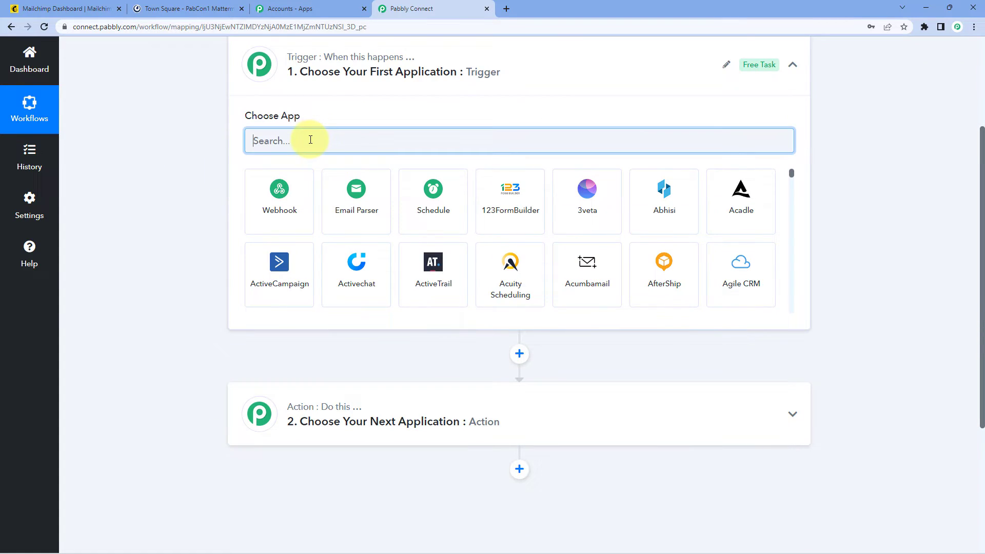
type("Mailchim")
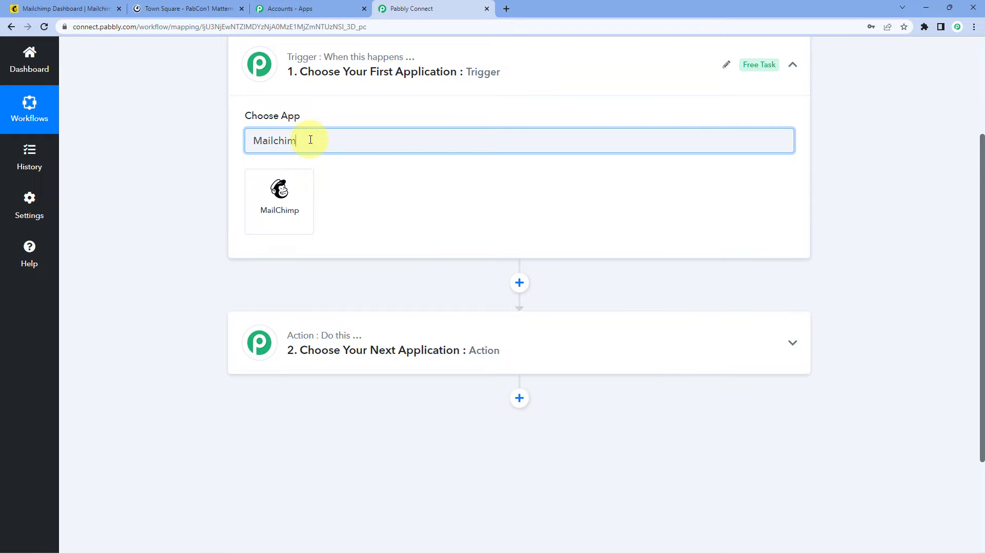
left_click(299, 191)
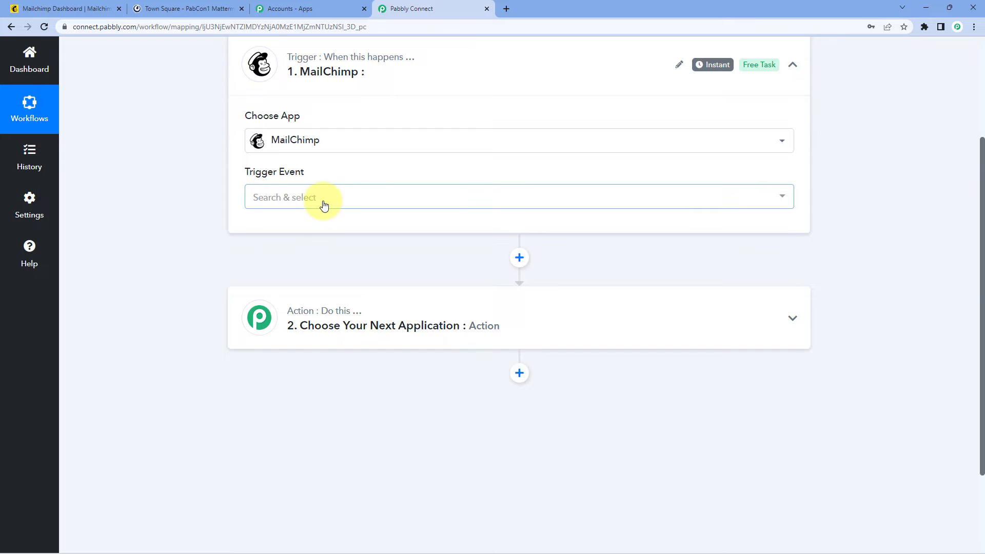
left_click(324, 206)
scroll(217, 205, "down", 1)
Step: Choose the New Subscriber event, copy the webhook URL, and start capturing the webhook response
left_click(314, 208)
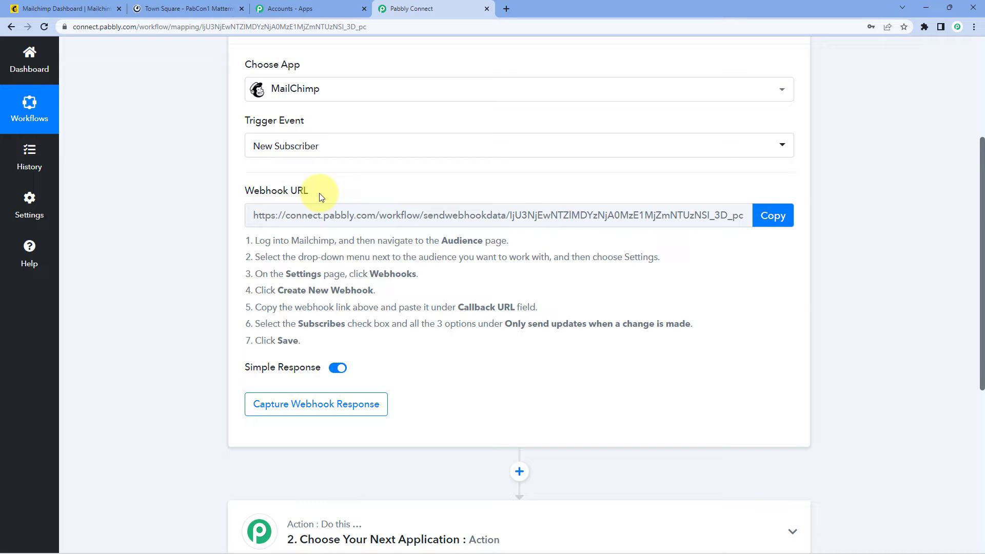
left_click_drag(253, 242, 328, 347)
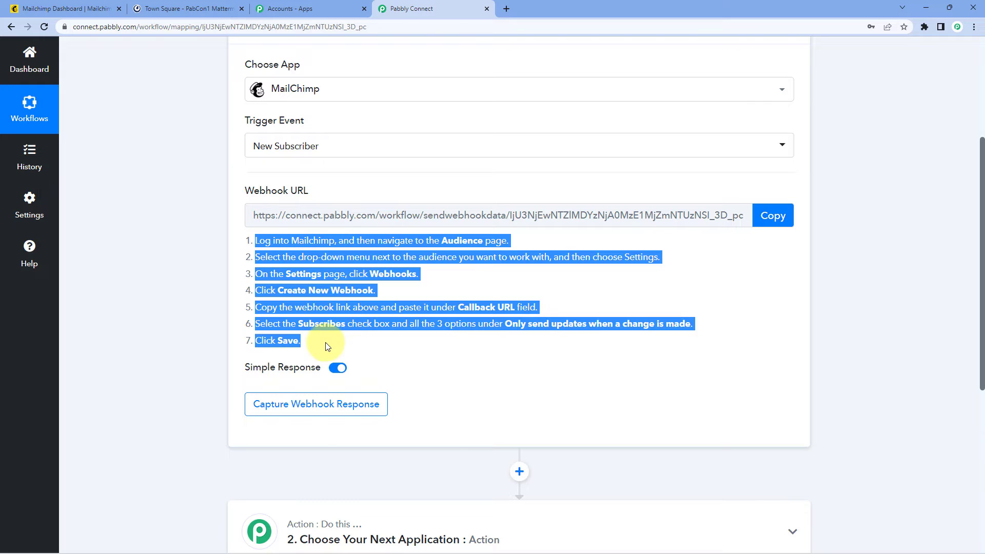
left_click(351, 337)
left_click(793, 214)
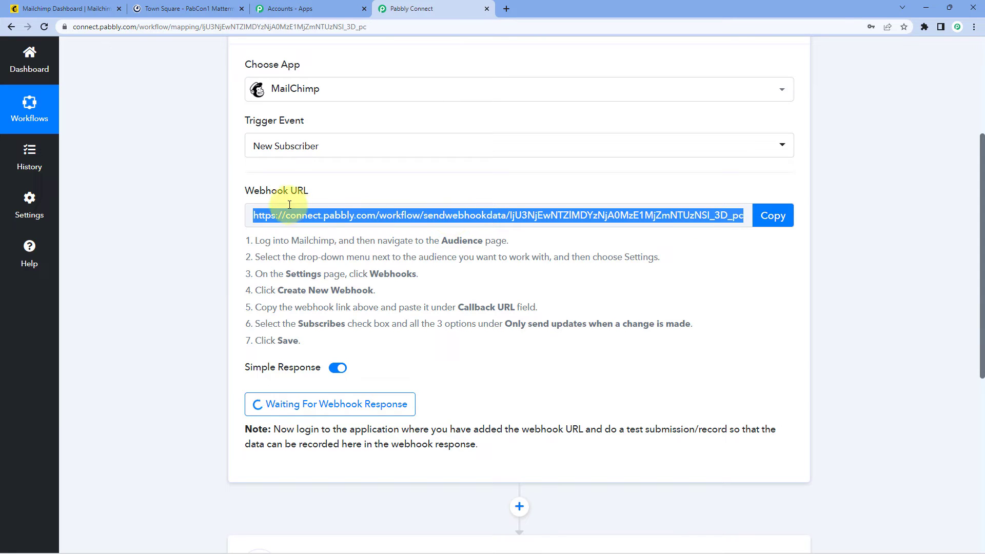
left_click(56, 9)
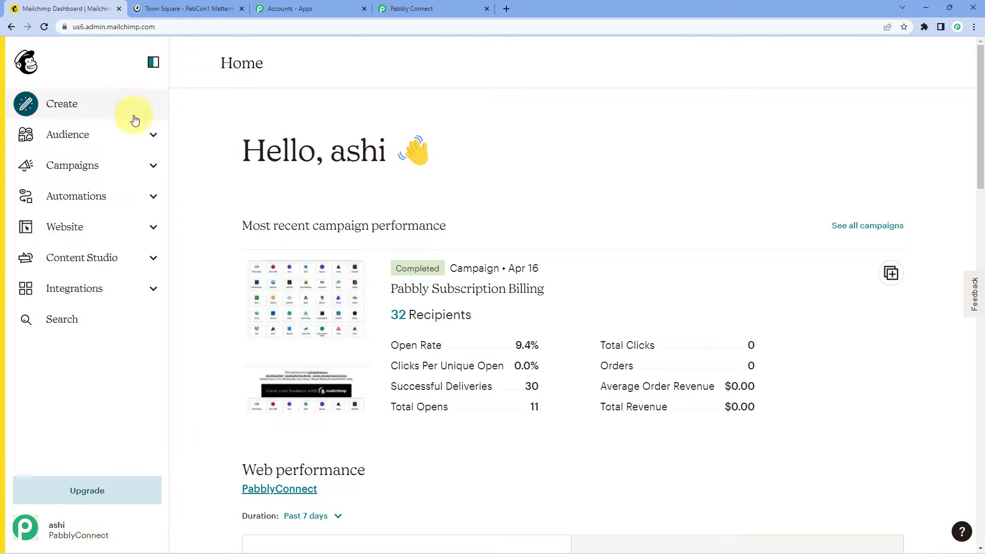
Step: Go to Audience > Signup forms > Settings > Webhooks for the PabblyConnect audience
left_click(143, 135)
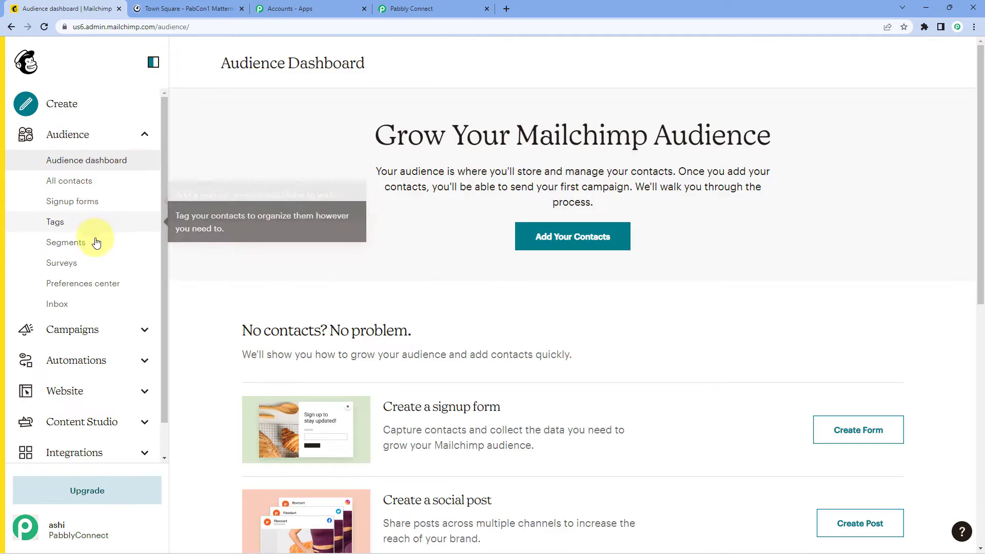
left_click(109, 203)
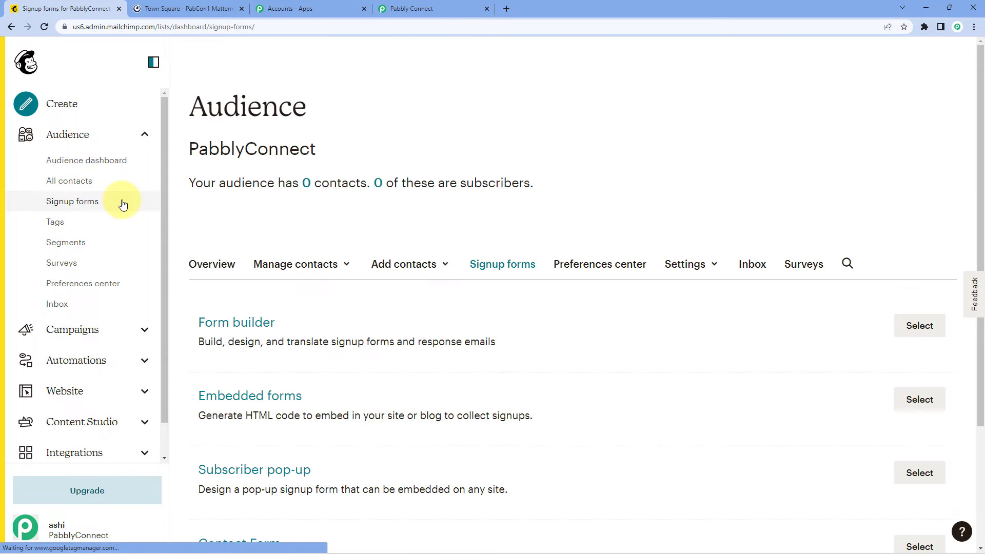
left_click(709, 275)
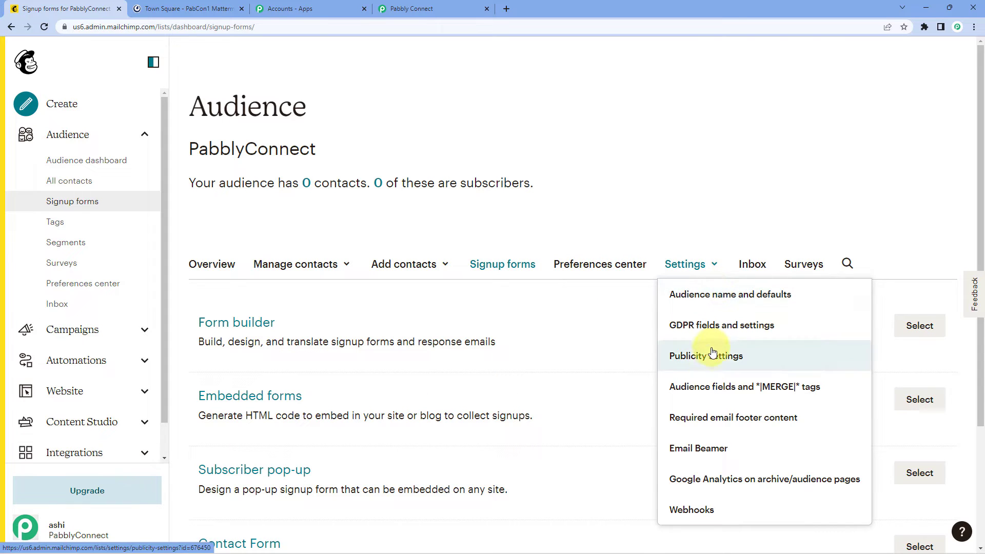
left_click(723, 514)
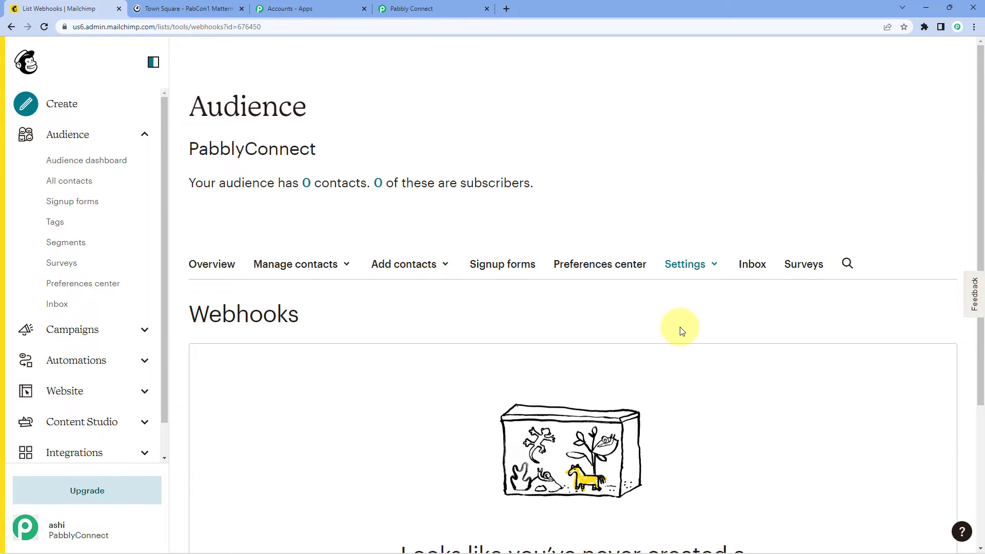
scroll(671, 316, "down", 3)
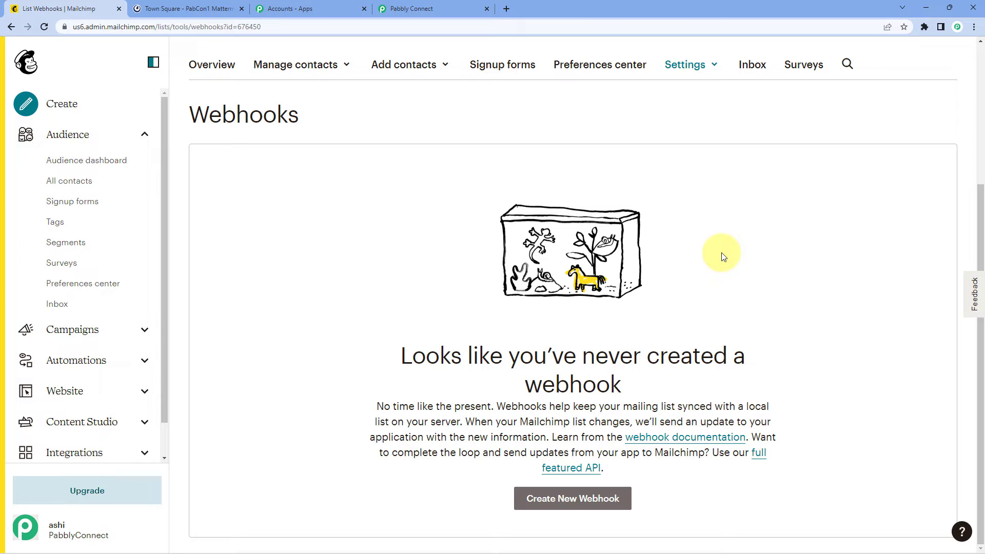
Step: Create a new webhook and paste the Pabbly webhook URL as its Callback URL
left_click(564, 500)
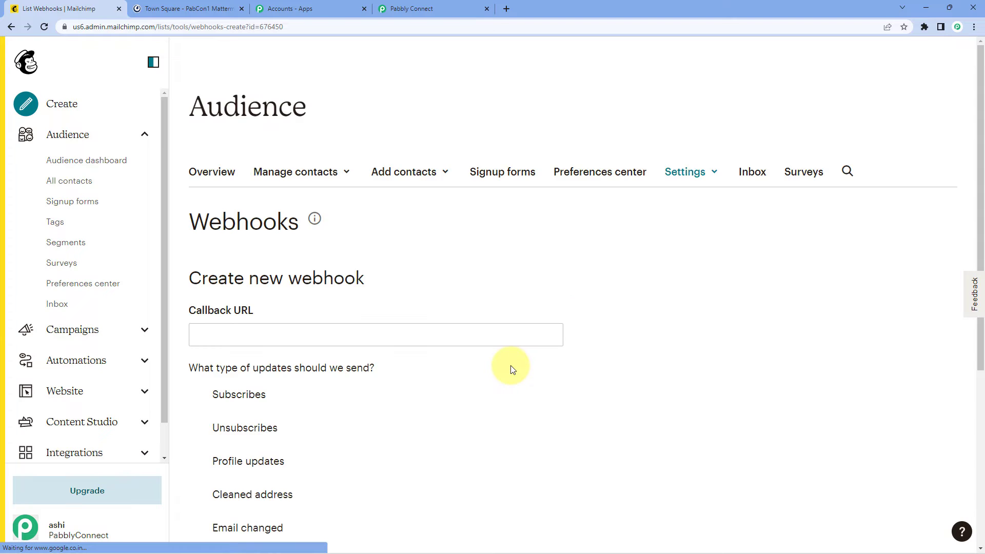
scroll(477, 333, "down", 3)
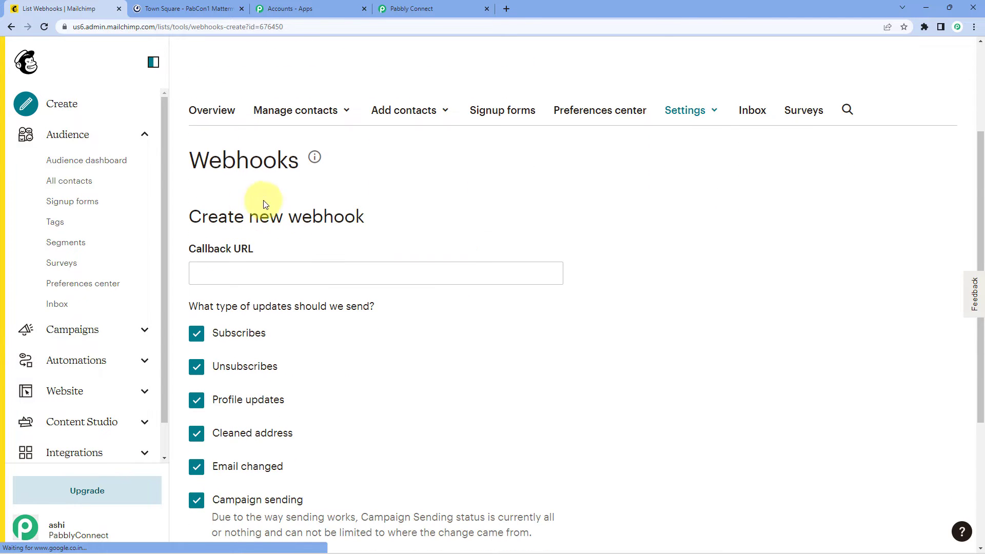
scroll(257, 200, "down", 1)
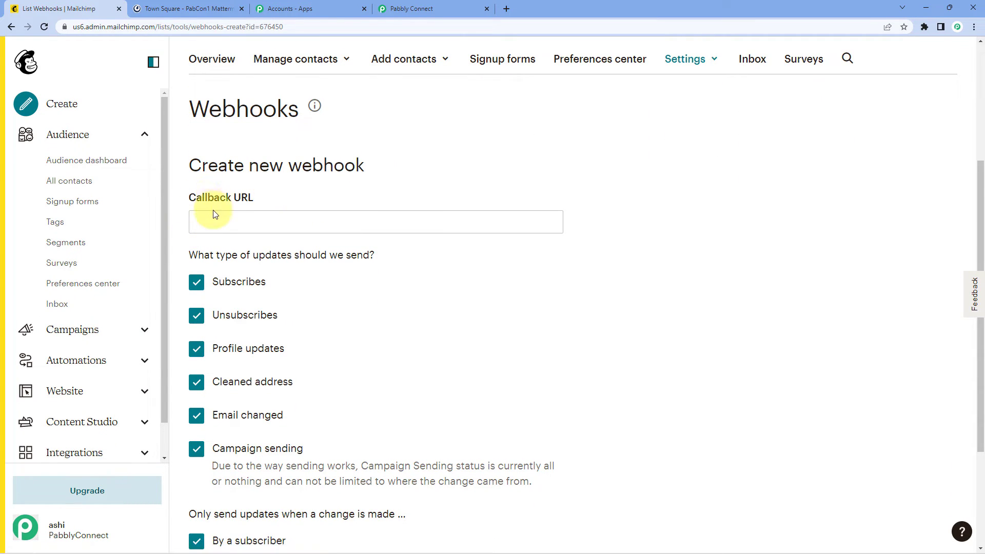
left_click(221, 220)
right_click(221, 221)
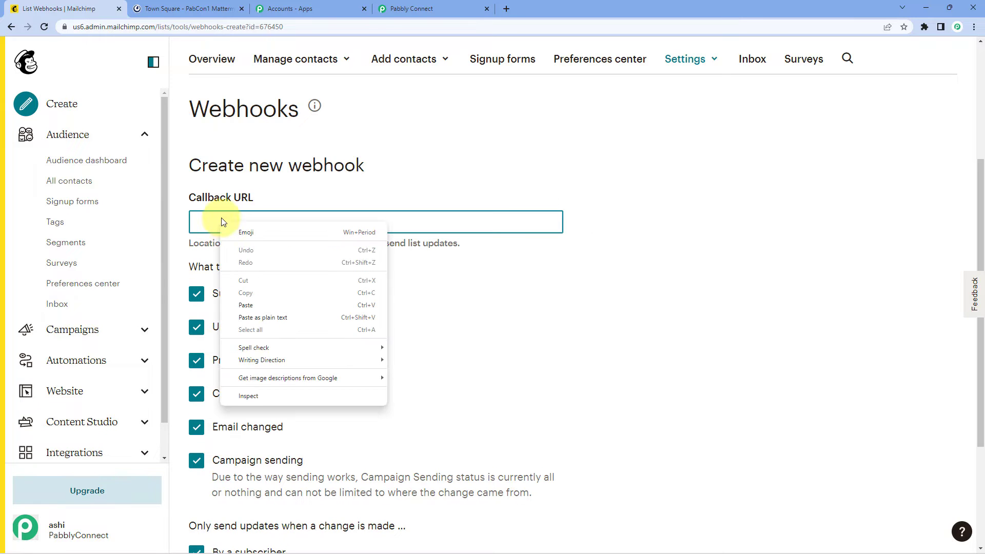
left_click(264, 306)
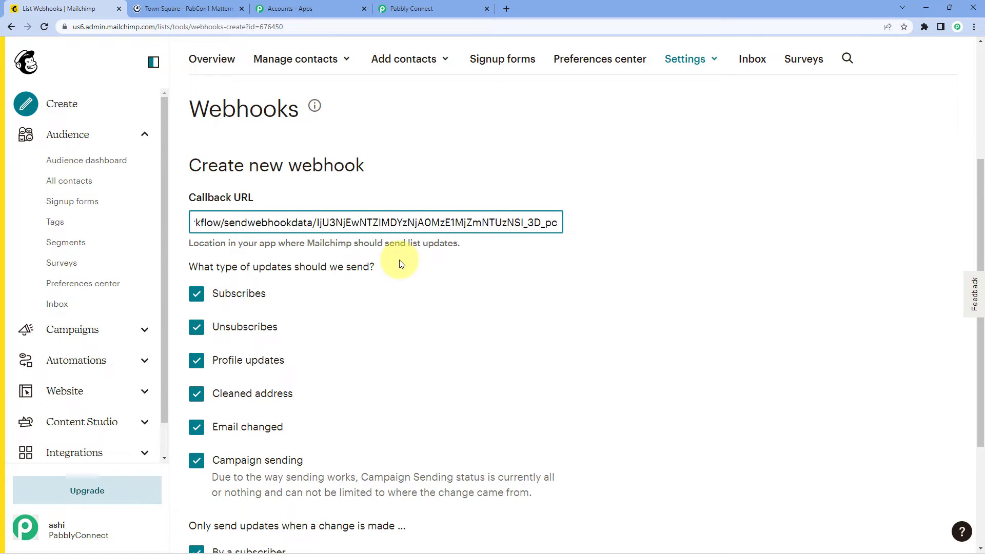
scroll(401, 262, "down", 1)
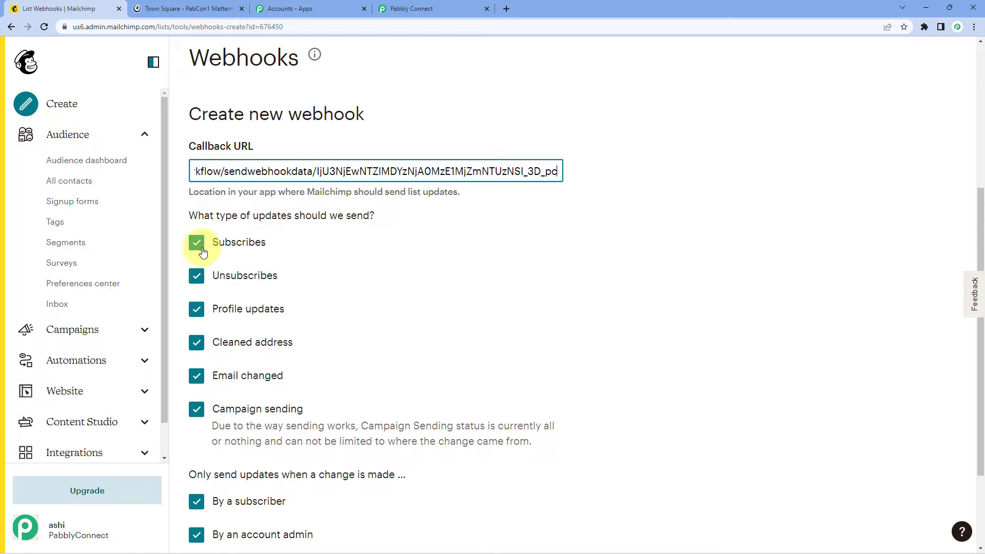
Step: Untick Unsubscribes, Profile updates, Cleaned address, Email changed and Campaign sending, then save the webhook
left_click(196, 276)
left_click(195, 298)
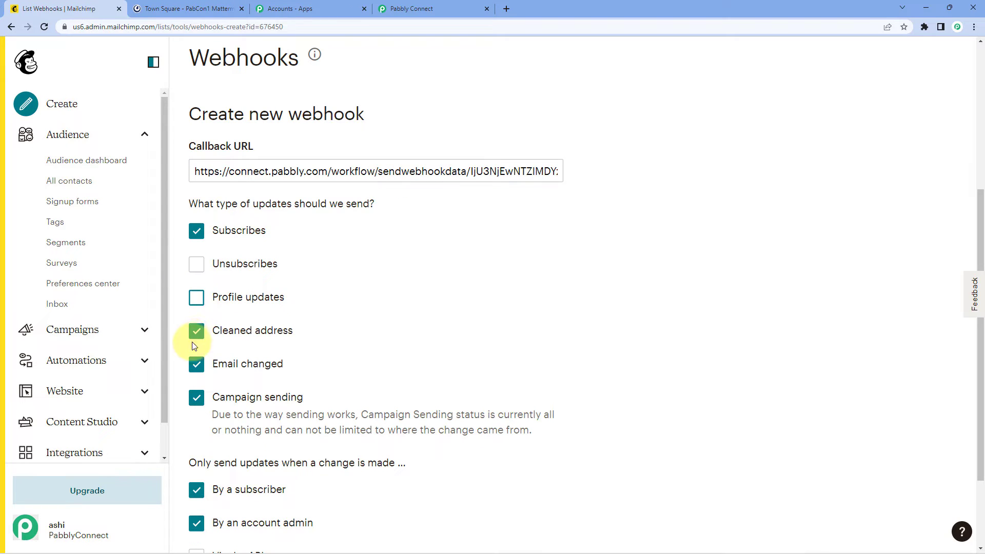
left_click(196, 331)
left_click(197, 364)
left_click(196, 398)
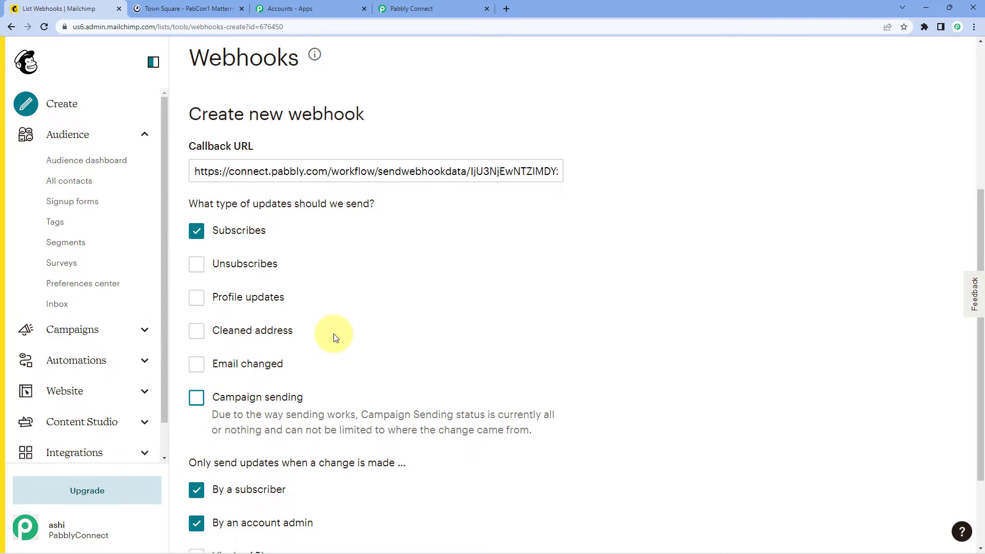
scroll(334, 336, "down", 2)
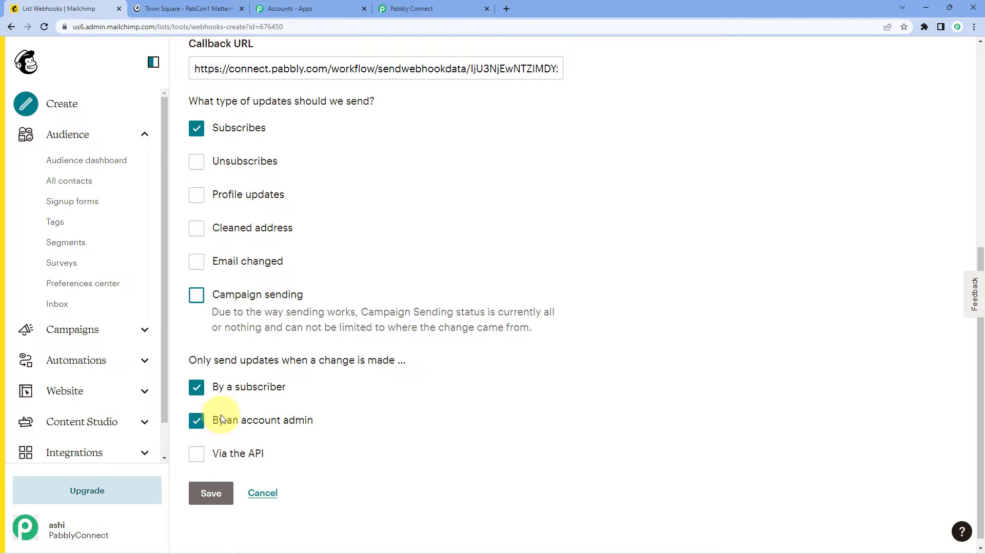
left_click(211, 493)
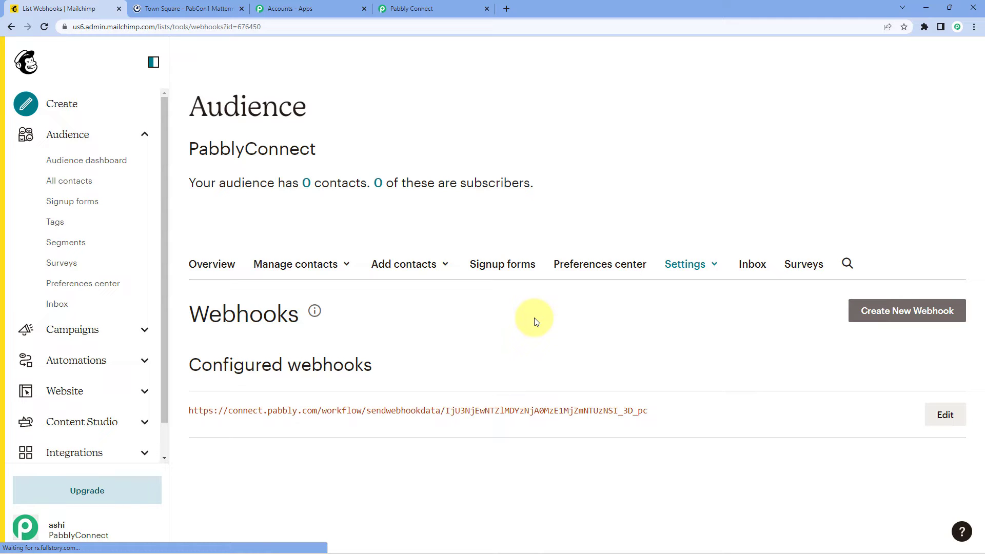
Step: Re-capture the webhook response in Pabbly Connect, confirming Yes, then go back to Mailchimp
left_click(413, 10)
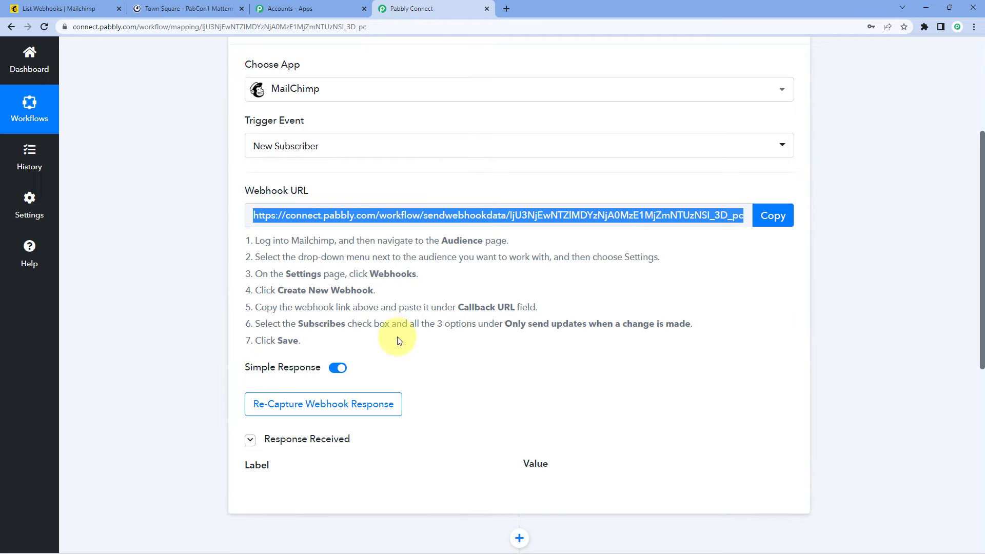
left_click(450, 360)
scroll(450, 360, "down", 2)
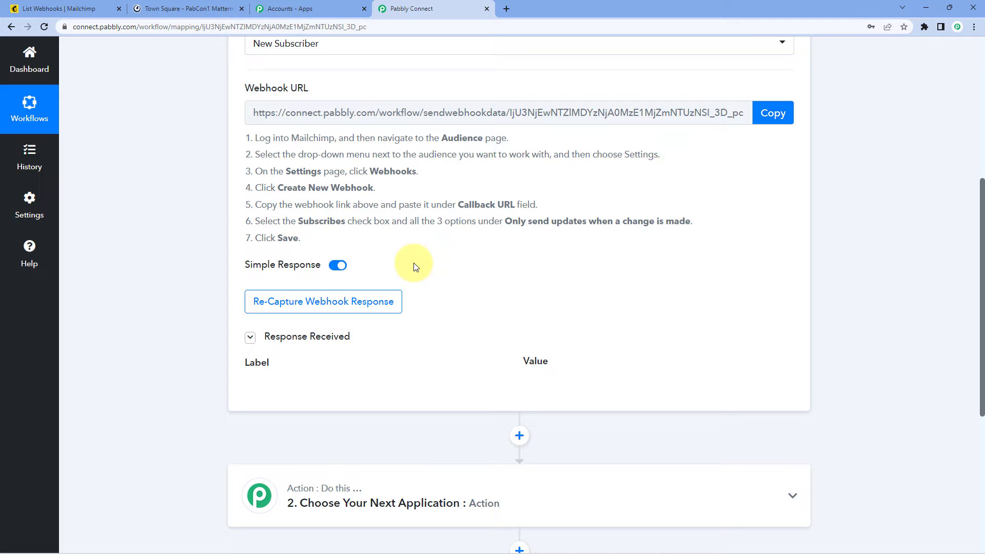
left_click(311, 307)
left_click(457, 362)
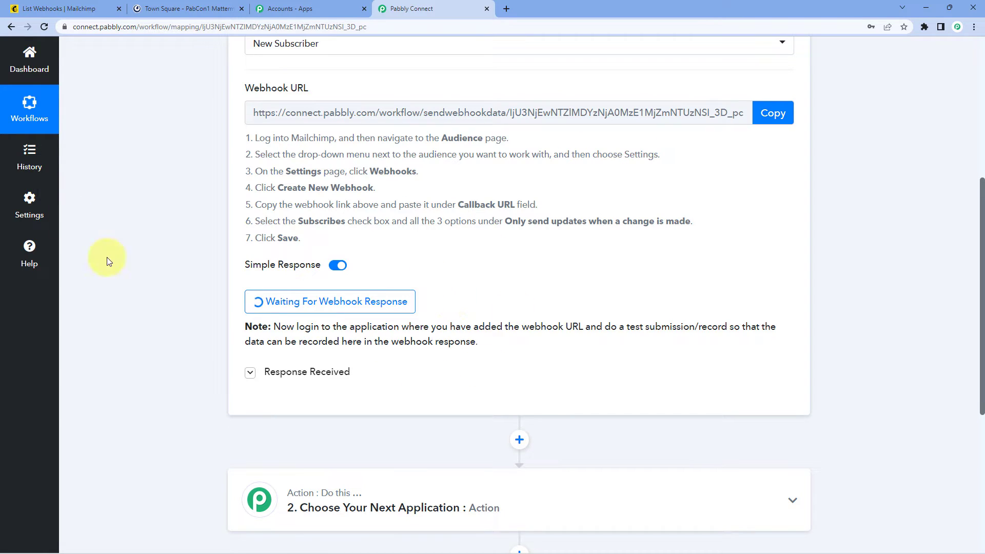
left_click(73, 9)
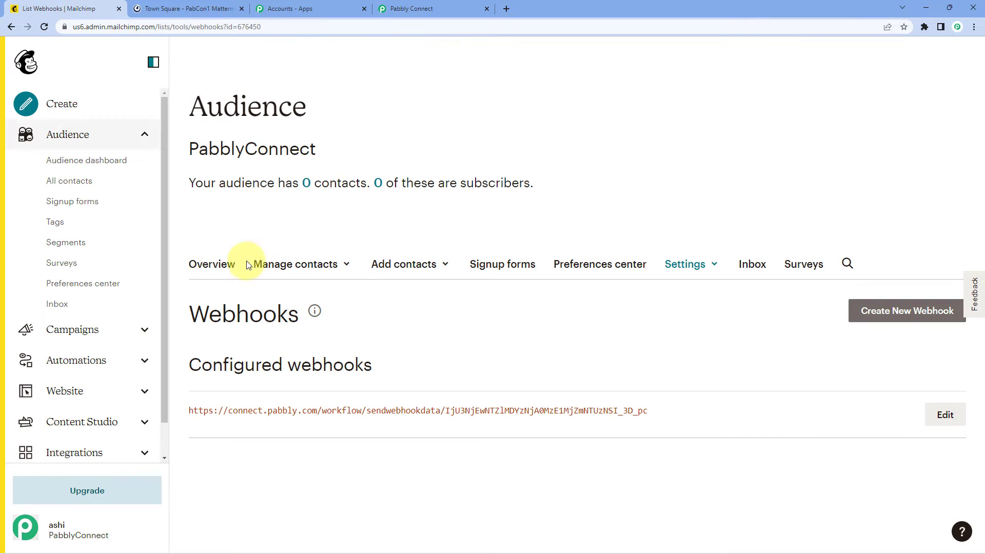
left_click(486, 268)
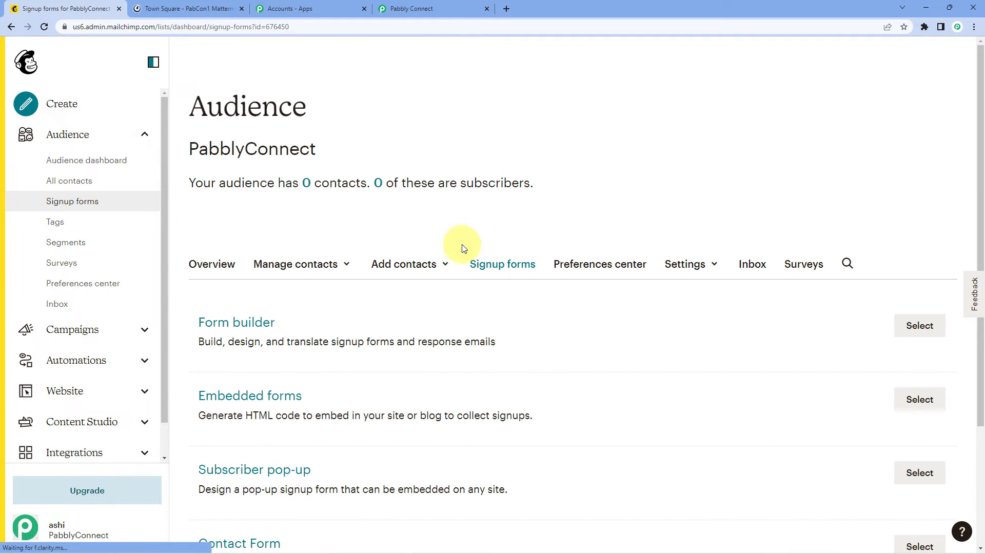
scroll(421, 252, "down", 2)
scroll(374, 272, "up", 2)
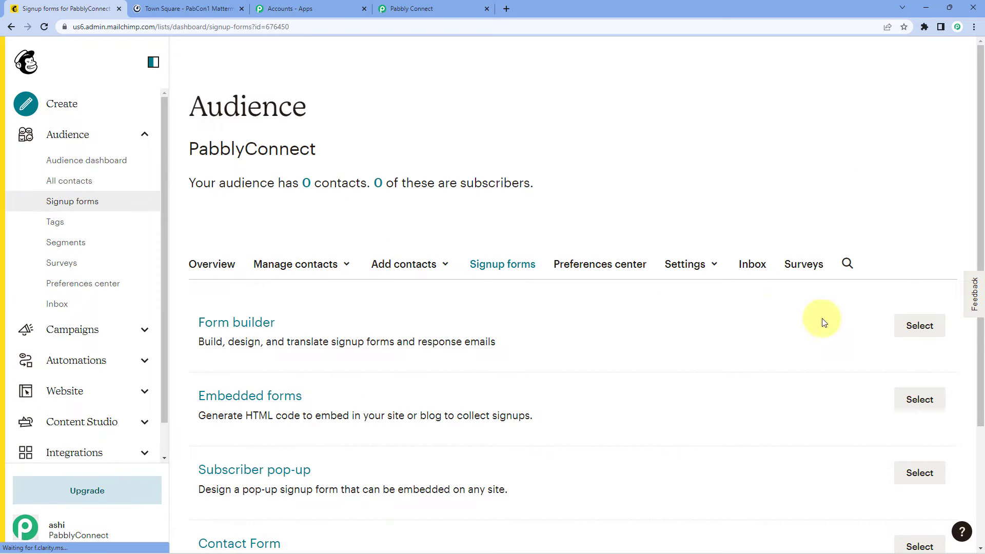
left_click(921, 327)
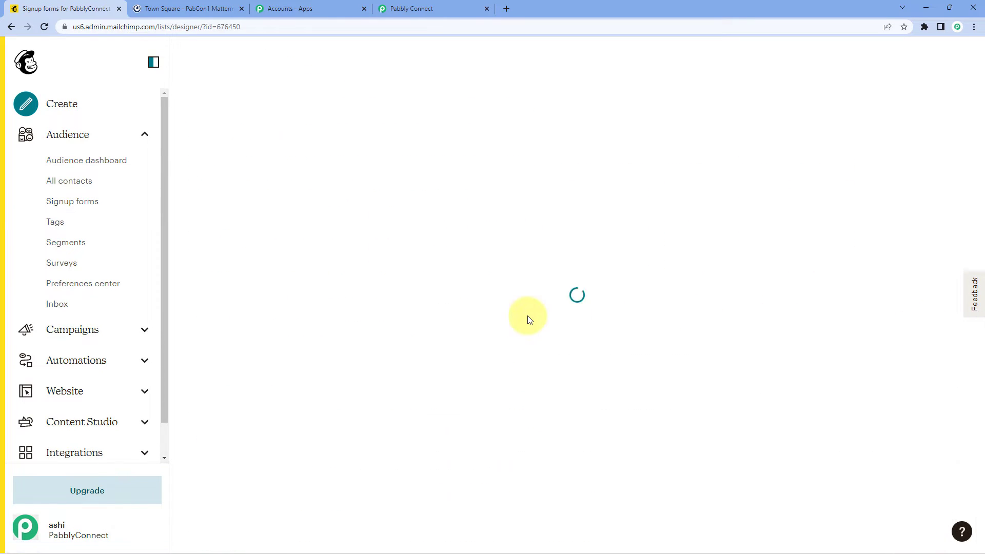
scroll(529, 308, "down", 4)
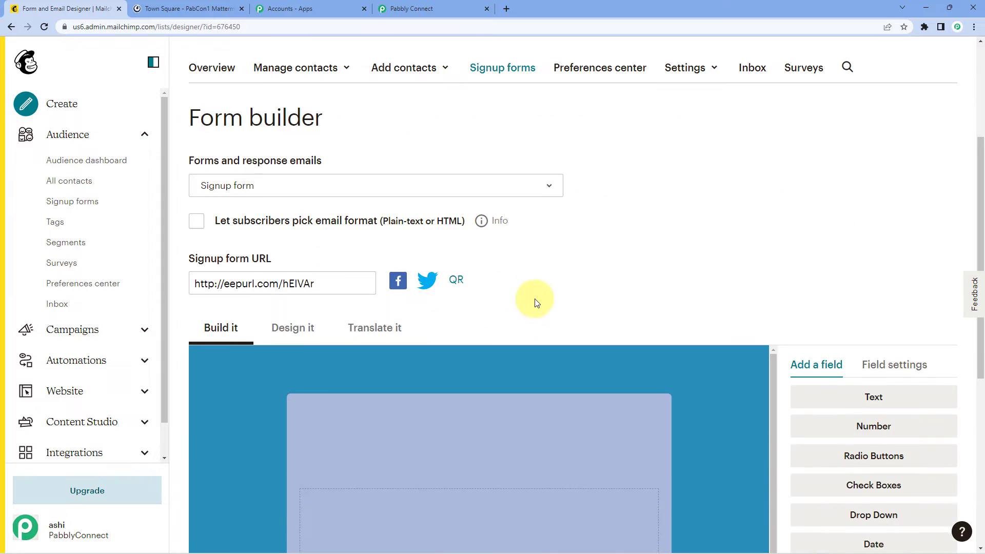
scroll(493, 233, "up", 1)
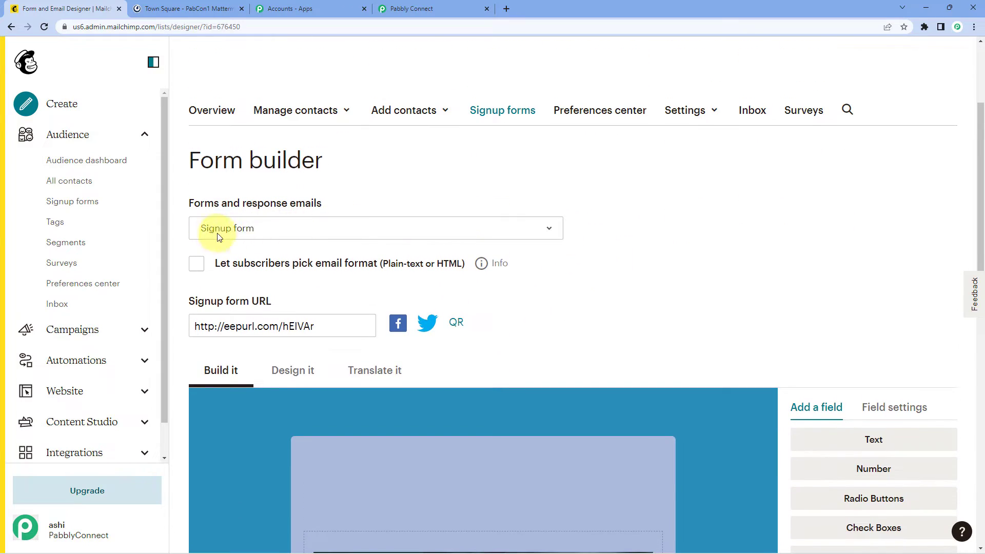
left_click(266, 235)
left_click(316, 226)
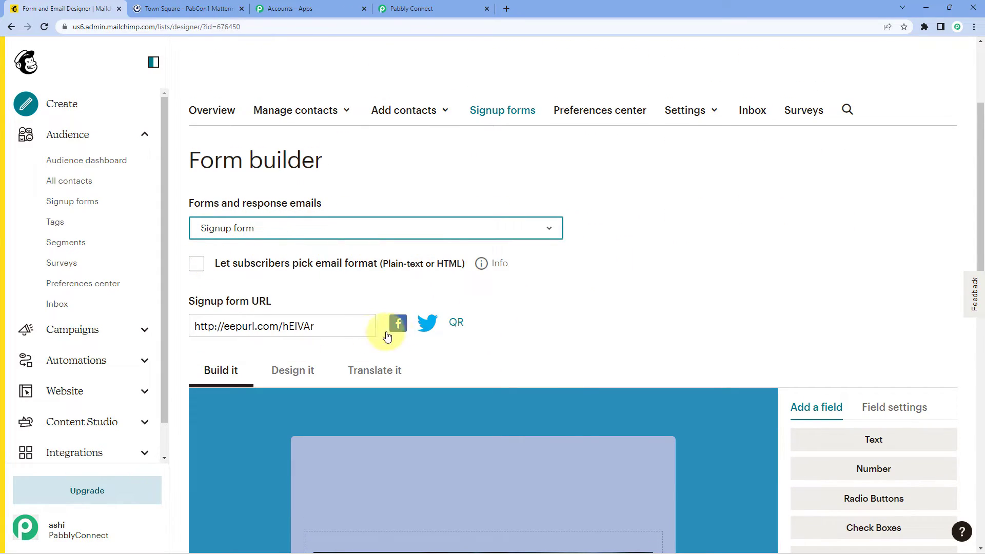
left_click_drag(345, 329, 188, 326)
key("ctrl+c")
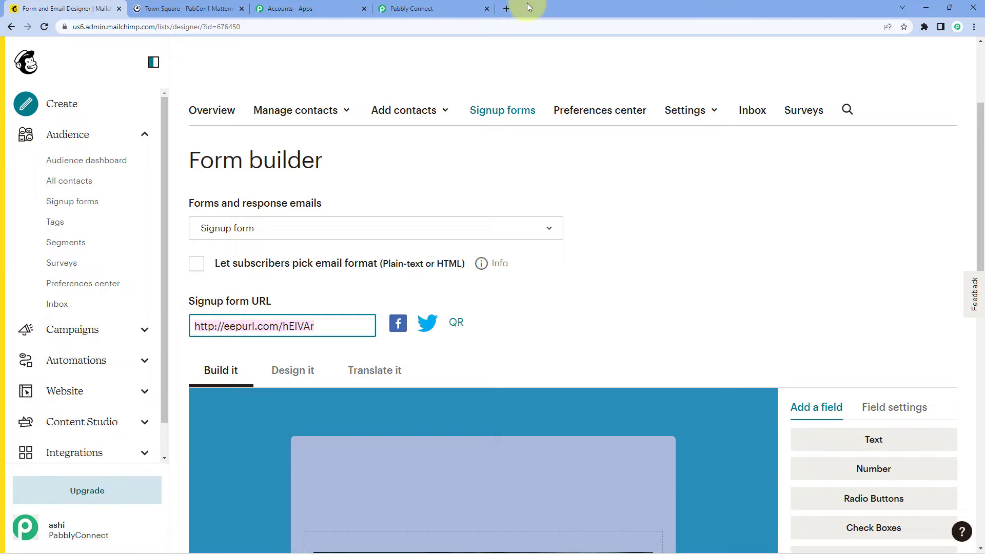
left_click(509, 8)
Step: Load the hosted signup form and enter a dummy first name, last name and test email
key("ctrl+v")
key("Return")
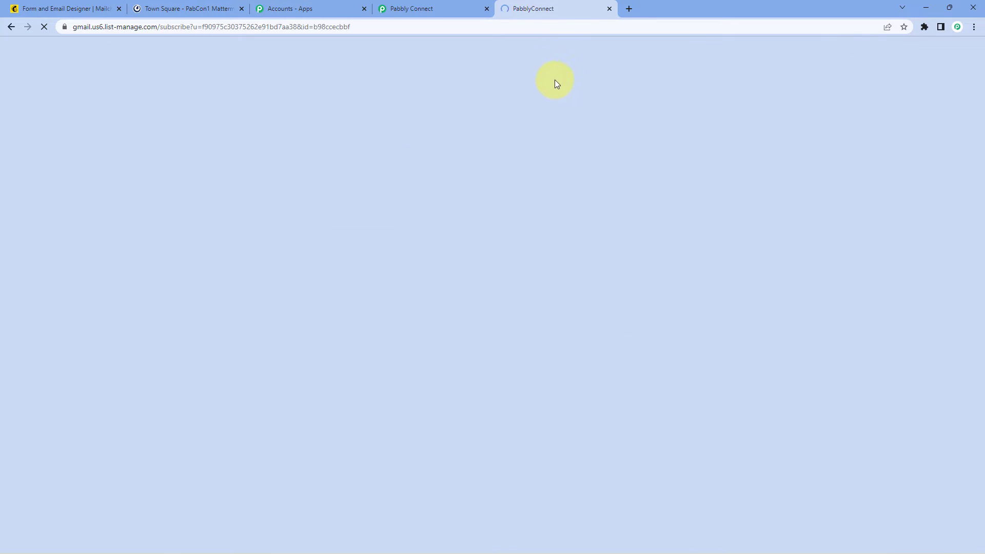
scroll(686, 200, "down", 2)
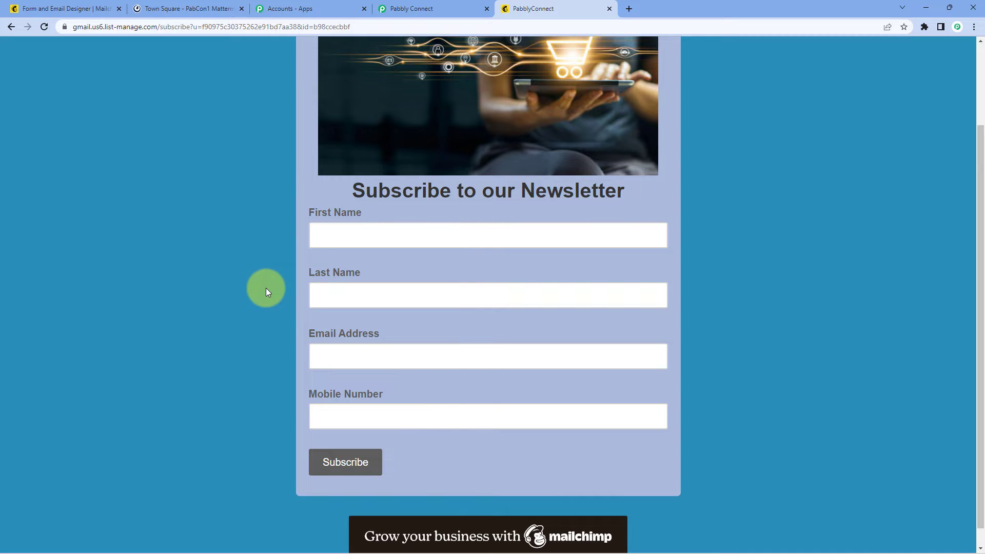
left_click(353, 240)
type("Duumy")
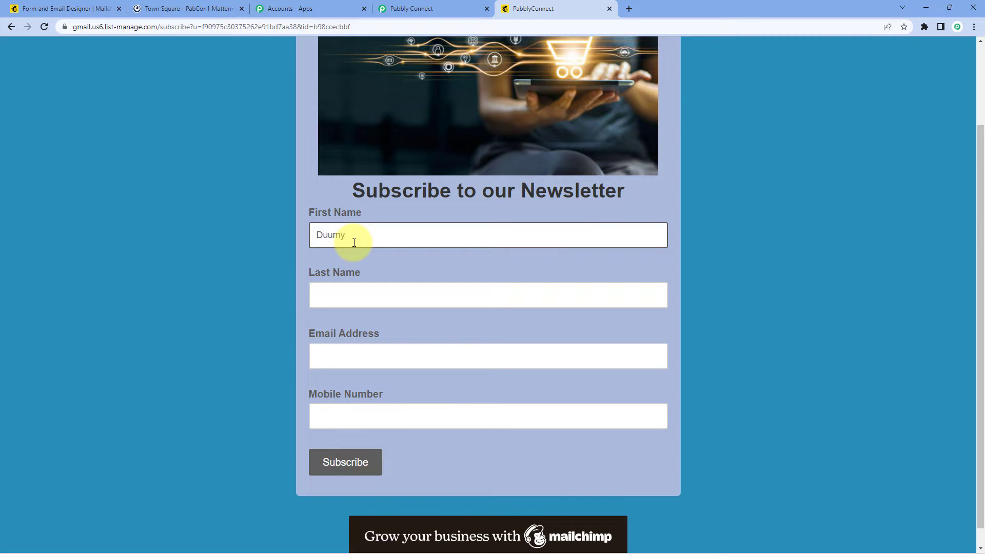
key("Tab")
type("Name")
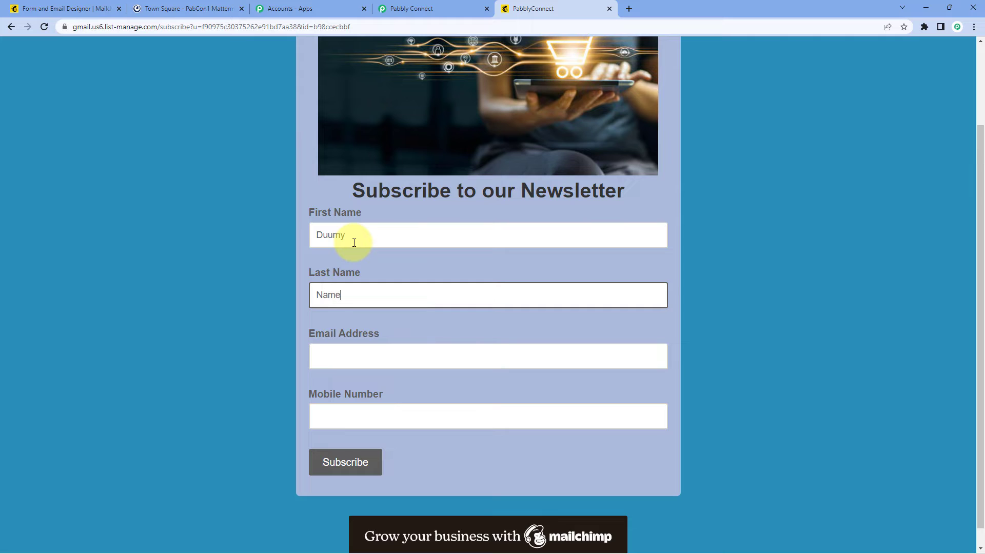
key("Tab")
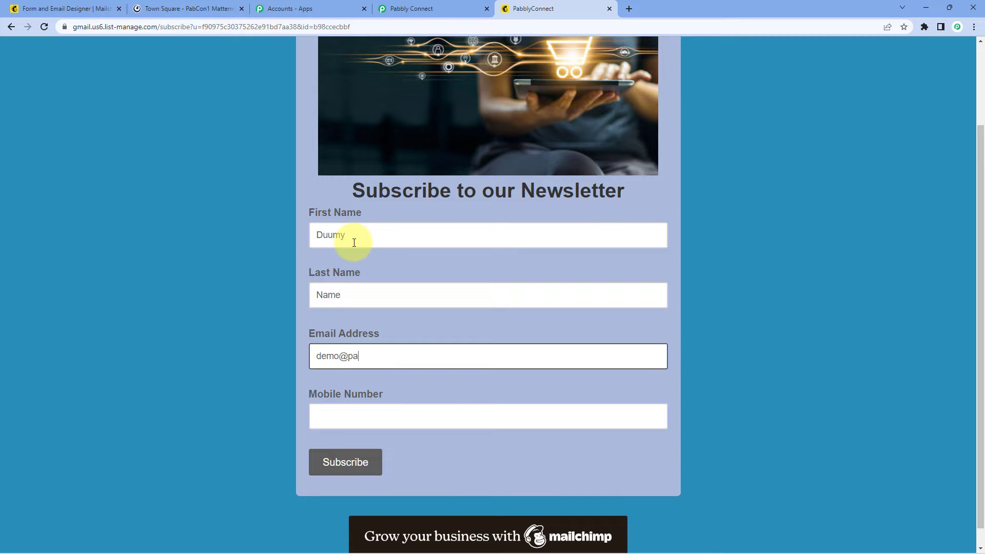
Step: Enter the mobile number with its country code prefix and fix the first name's spelling
key("Tab")
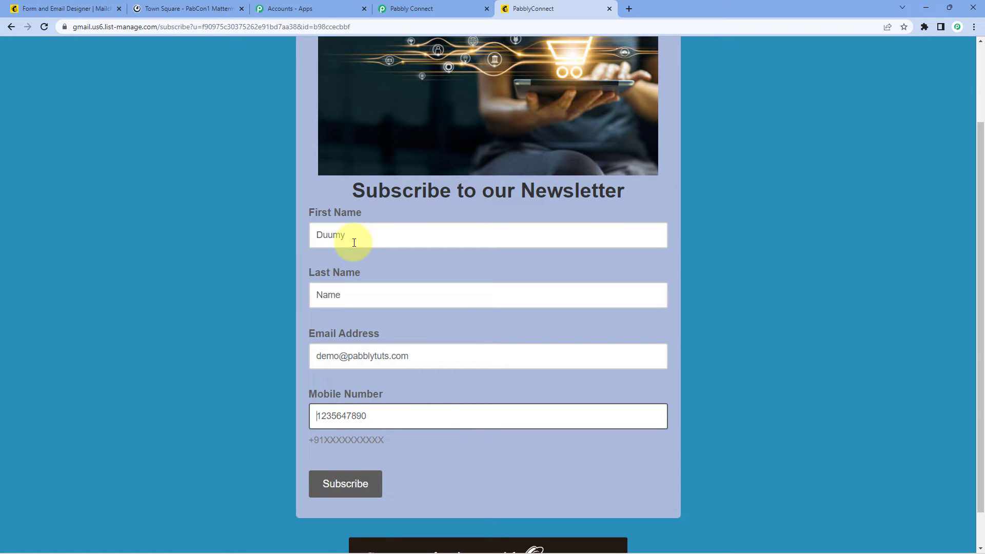
key("Home")
key("Right")
key("BackSpace")
left_click(233, 245)
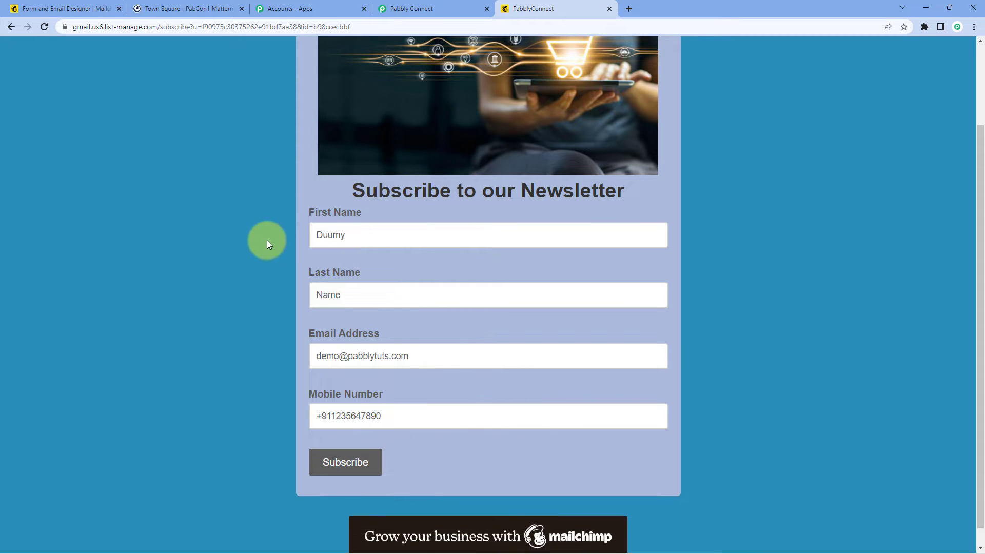
left_click(332, 237)
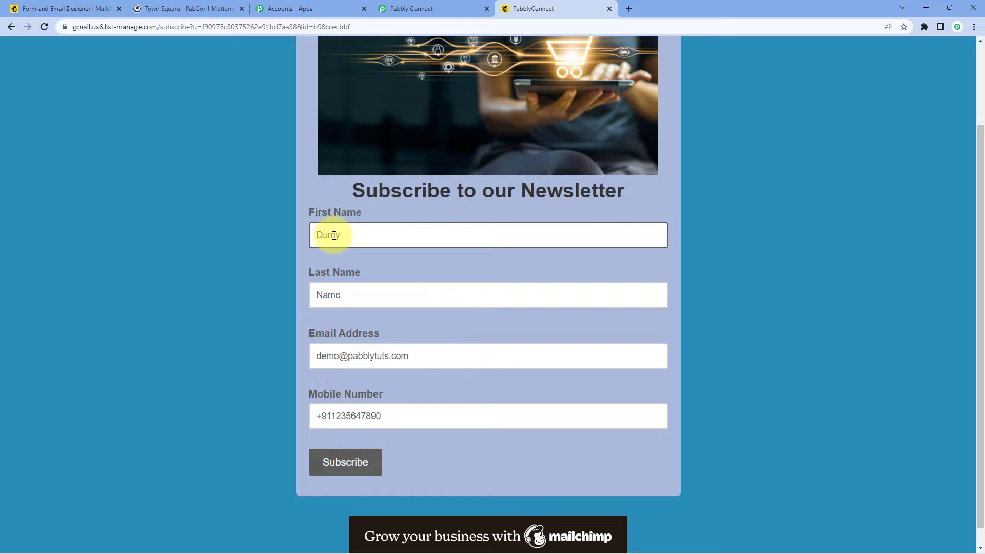
left_click(296, 255)
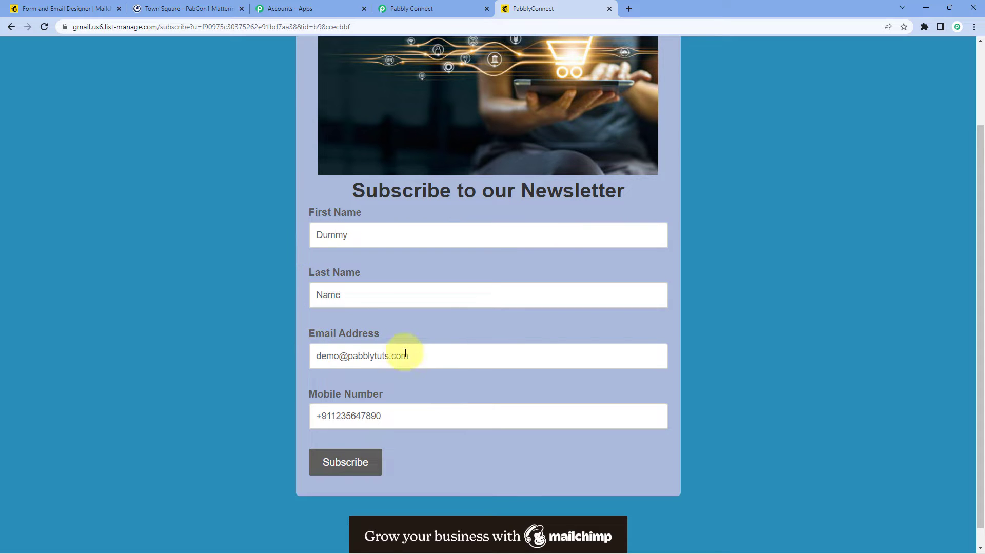
Step: Submit the form, passing the reCAPTCHA check, to reach Subscription Confirmed
left_click(345, 461)
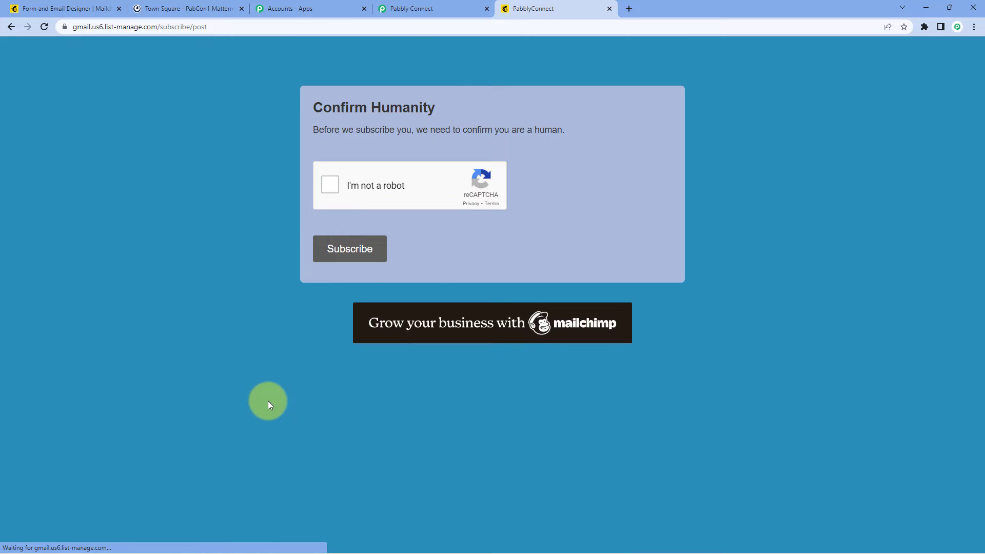
left_click(330, 185)
left_click(356, 251)
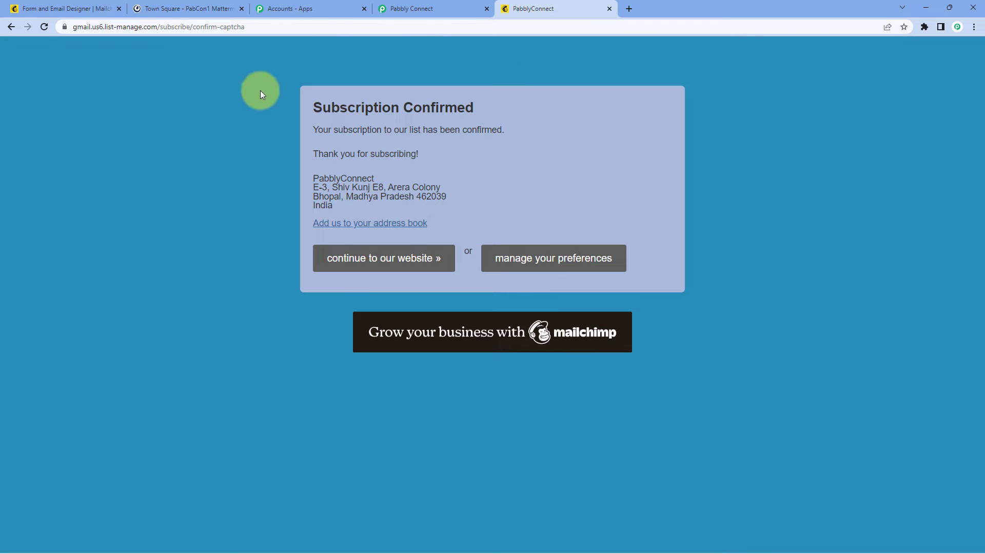
Step: Verify the new subscriber under Manage contacts > View contacts, then check Pabbly Connect's captured response
left_click(69, 9)
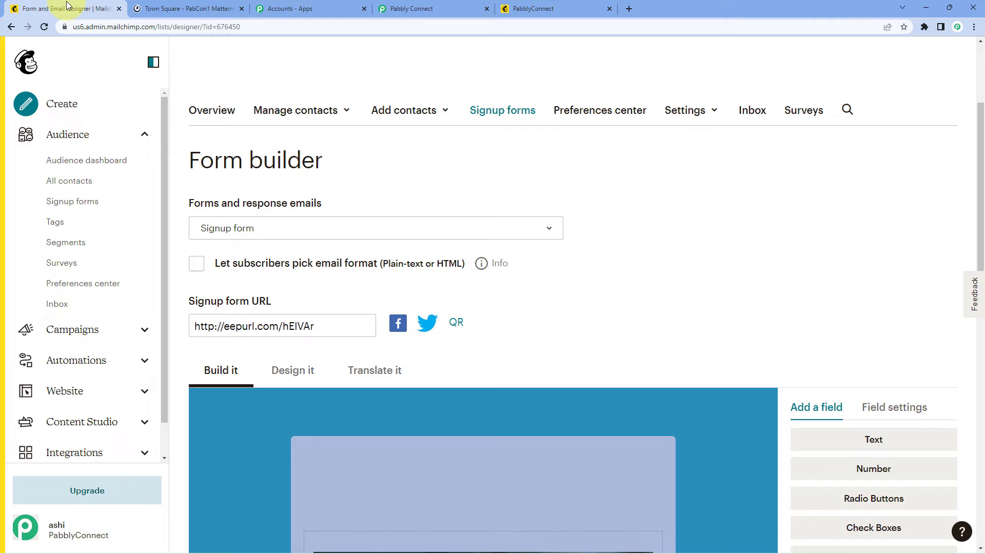
left_click(391, 111)
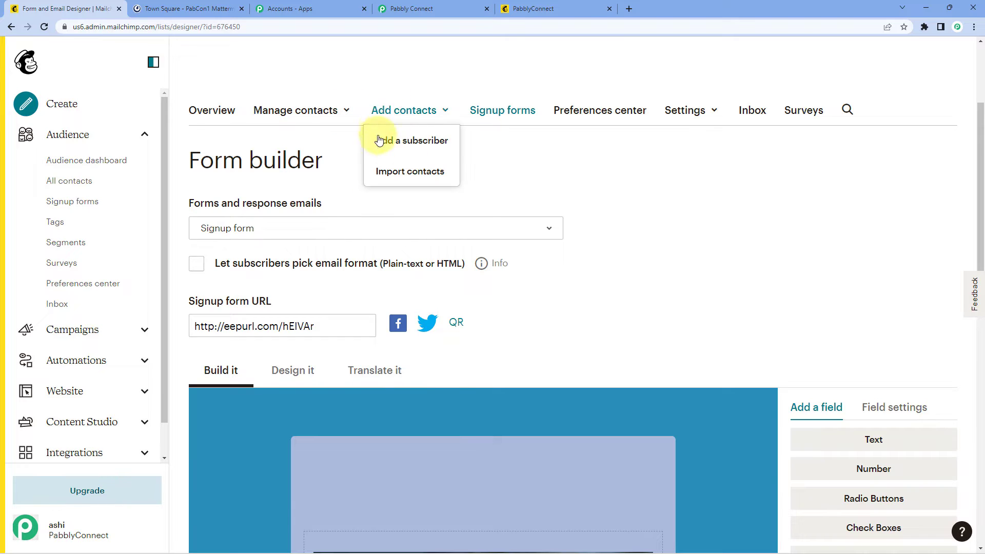
left_click(304, 110)
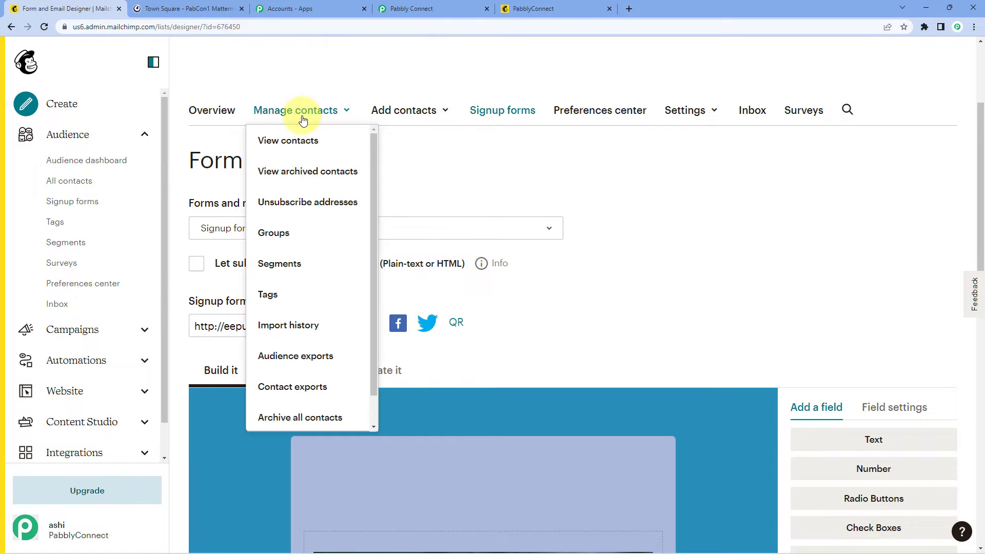
left_click(294, 141)
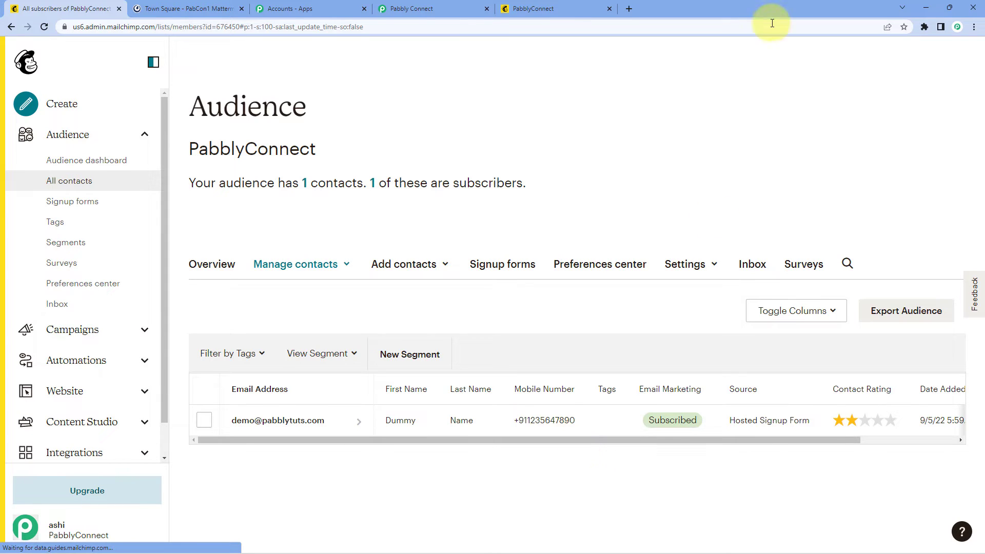
left_click(453, 6)
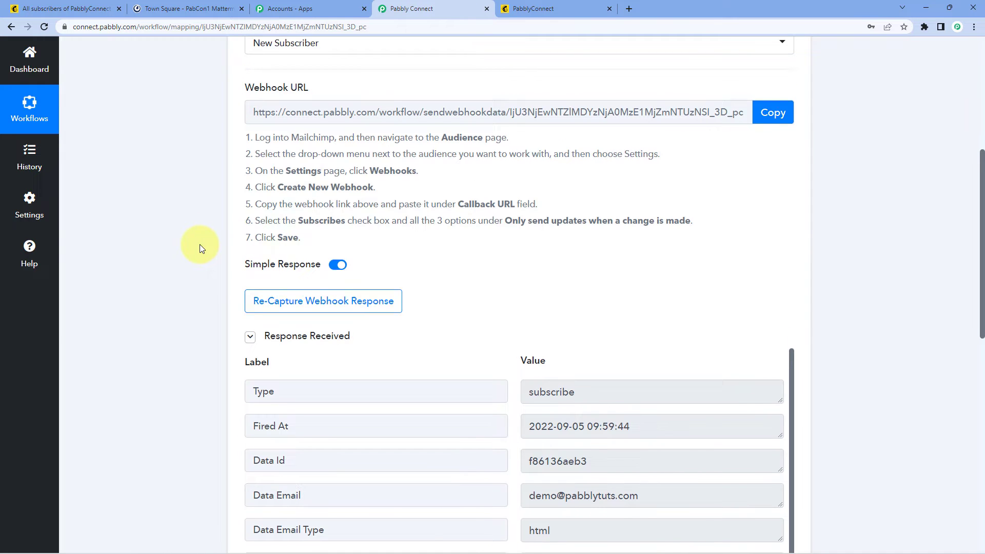
scroll(199, 244, "down", 3)
scroll(348, 198, "down", 1)
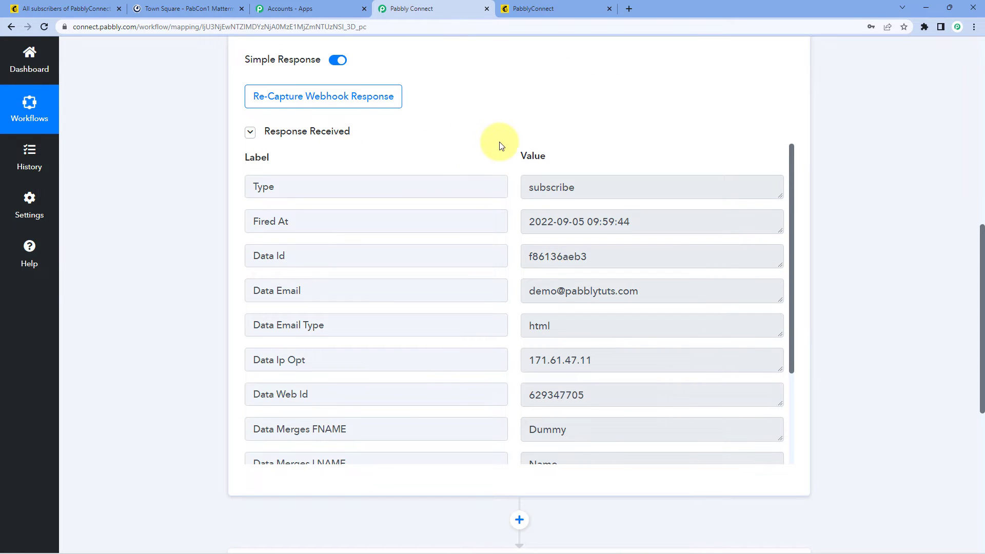
scroll(502, 138, "down", 1)
scroll(507, 184, "down", 2)
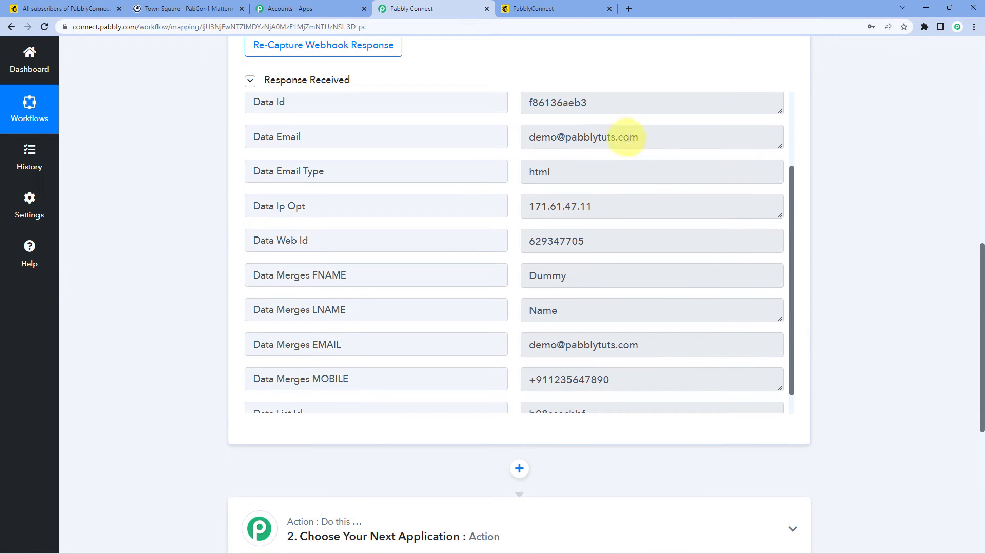
left_click(632, 136)
left_click_drag(632, 137, 517, 146)
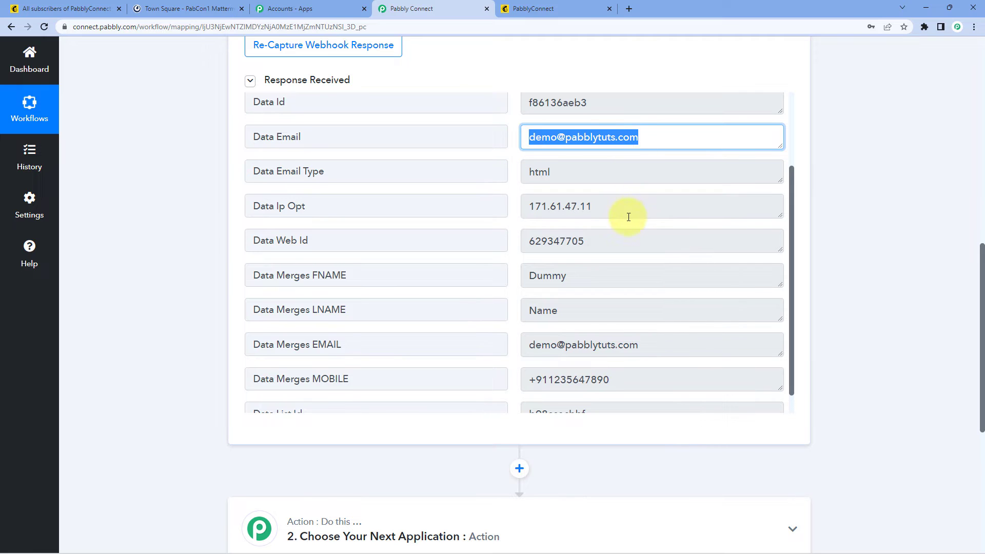
scroll(605, 231, "down", 1)
double_click(565, 253)
double_click(590, 293)
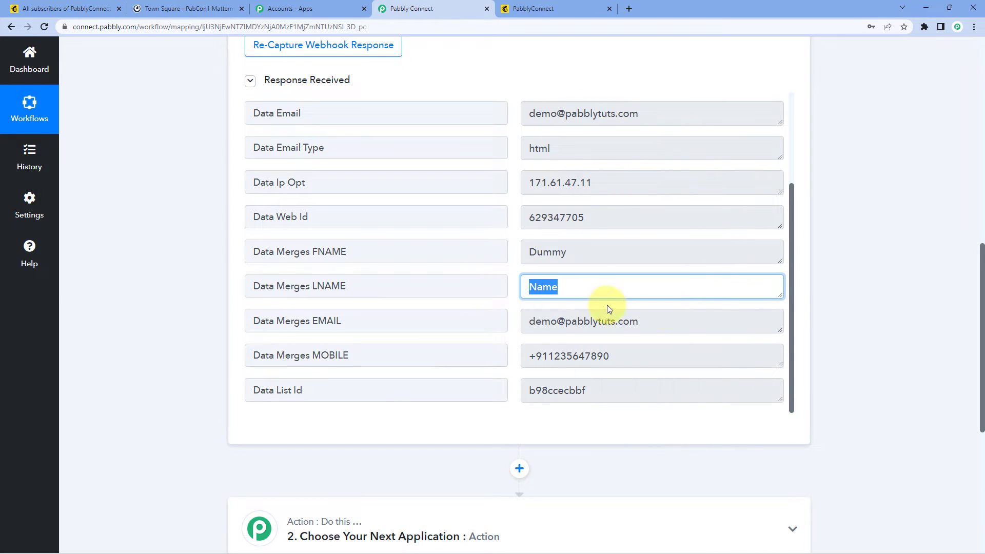
left_click(641, 321)
left_click_drag(641, 321, 513, 324)
left_click_drag(633, 353, 501, 310)
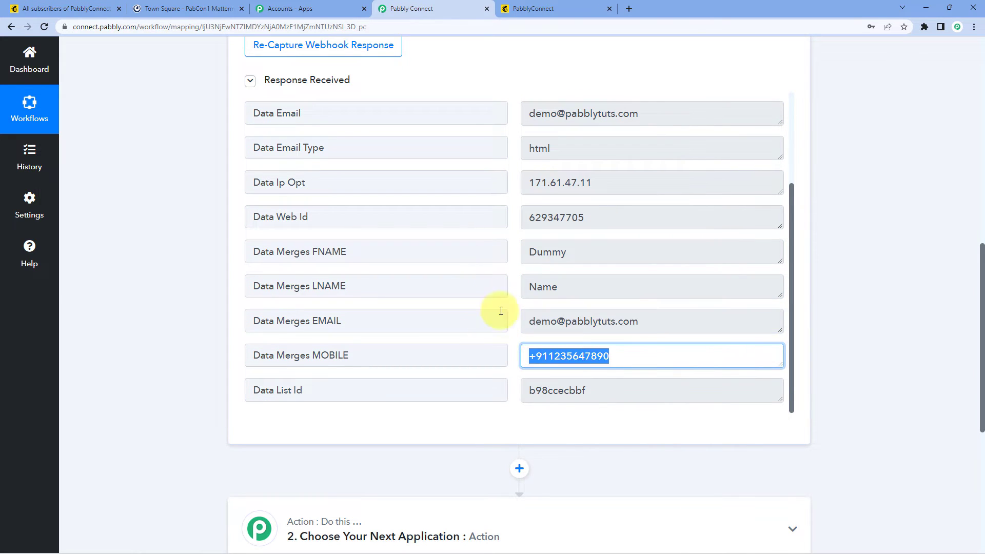
left_click(513, 266)
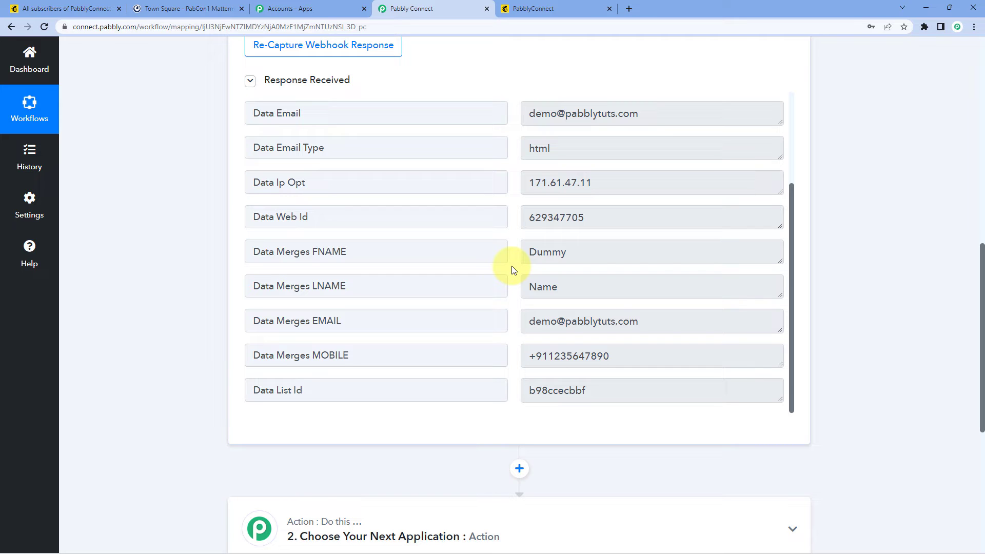
scroll(851, 153, "down", 6)
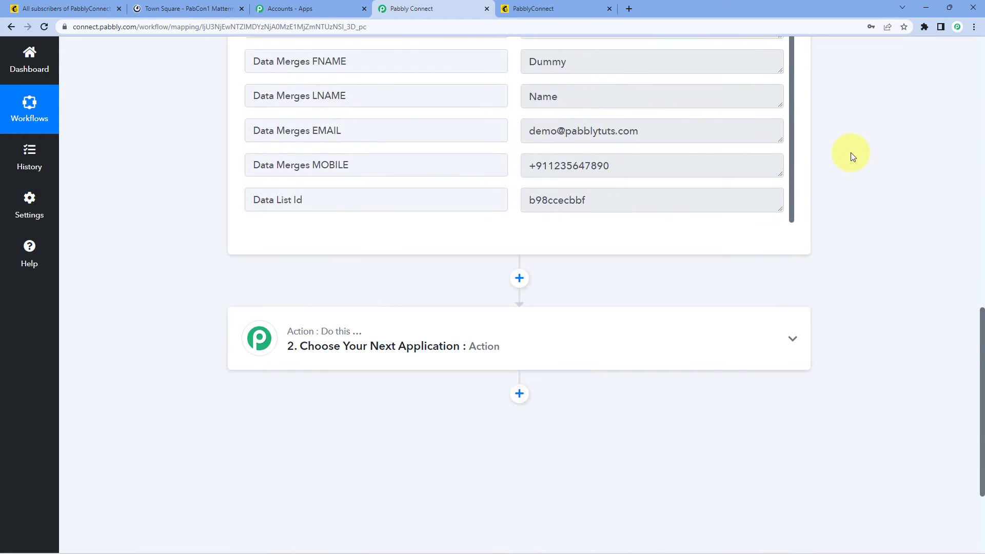
Step: Search 'mattermost', pick Mattermost with the Create a Post action event, and start connecting an account
left_click(530, 198)
scroll(198, 207, "down", 1)
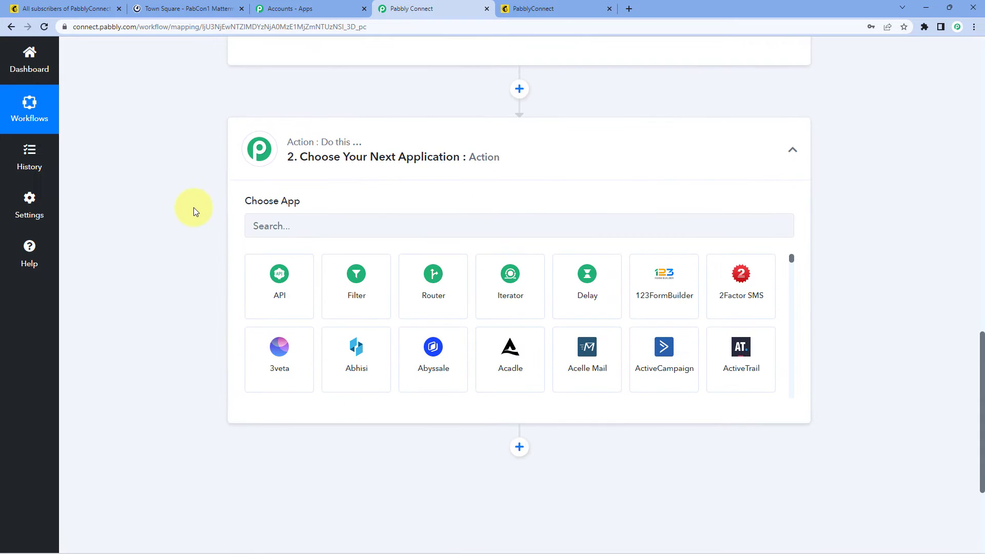
left_click(279, 224)
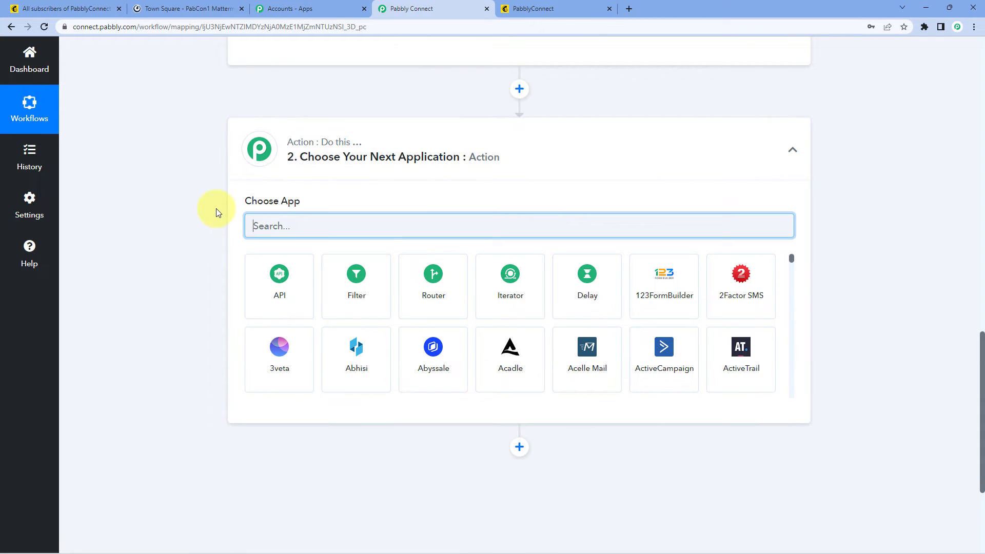
type("mattermost")
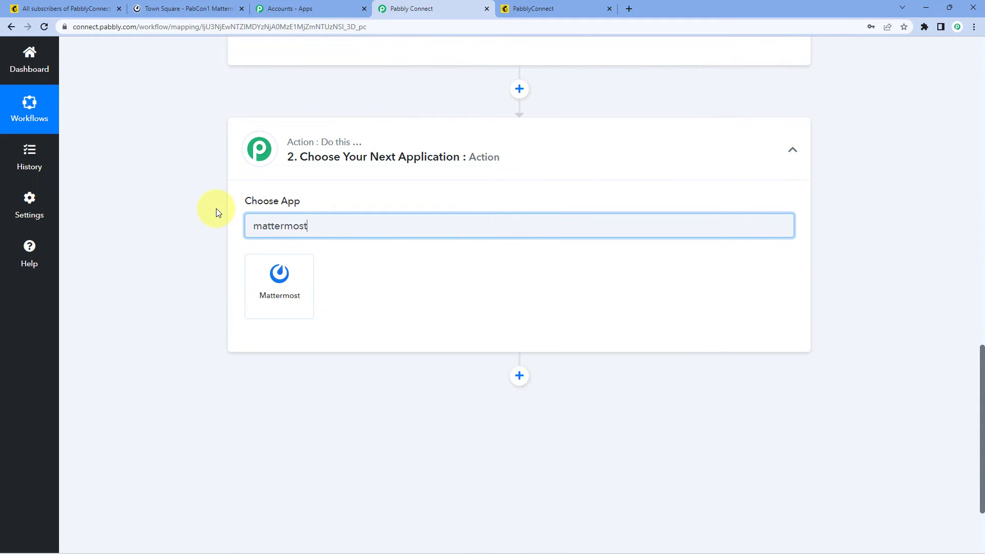
left_click(307, 287)
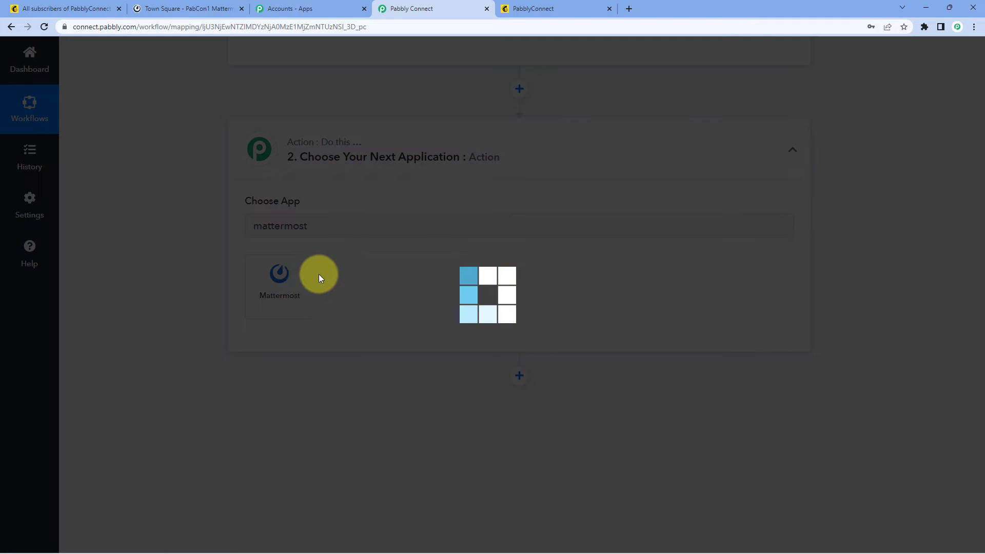
scroll(240, 257, "down", 1)
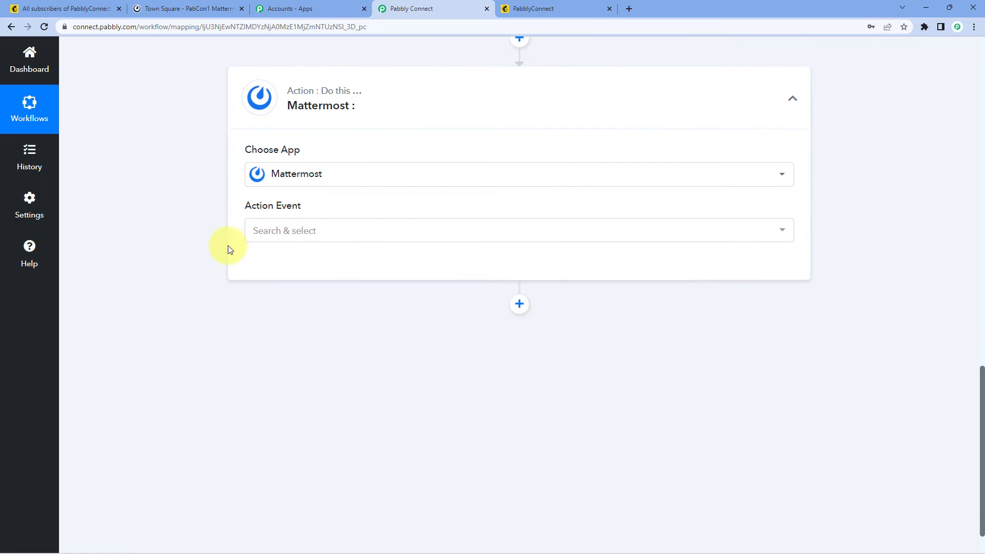
left_click(317, 235)
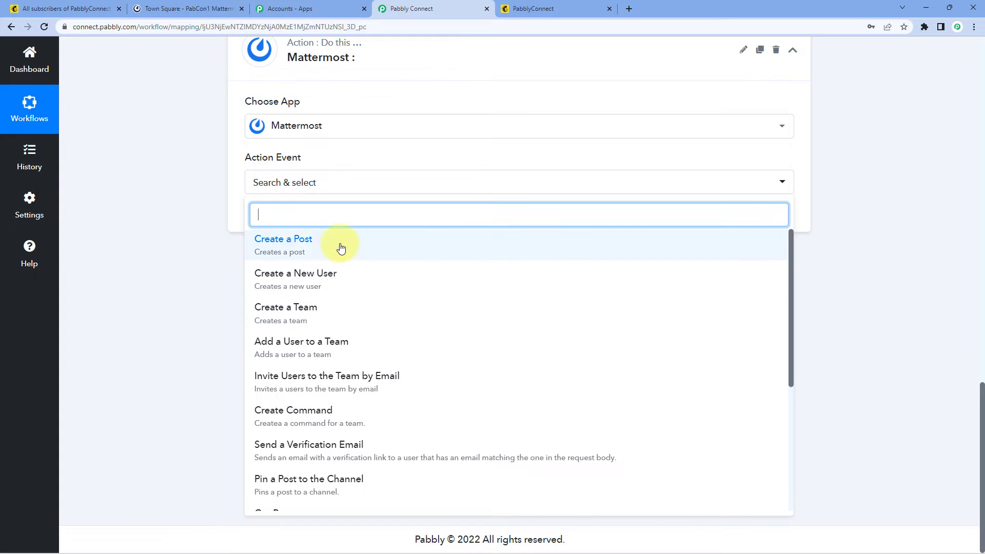
left_click(308, 254)
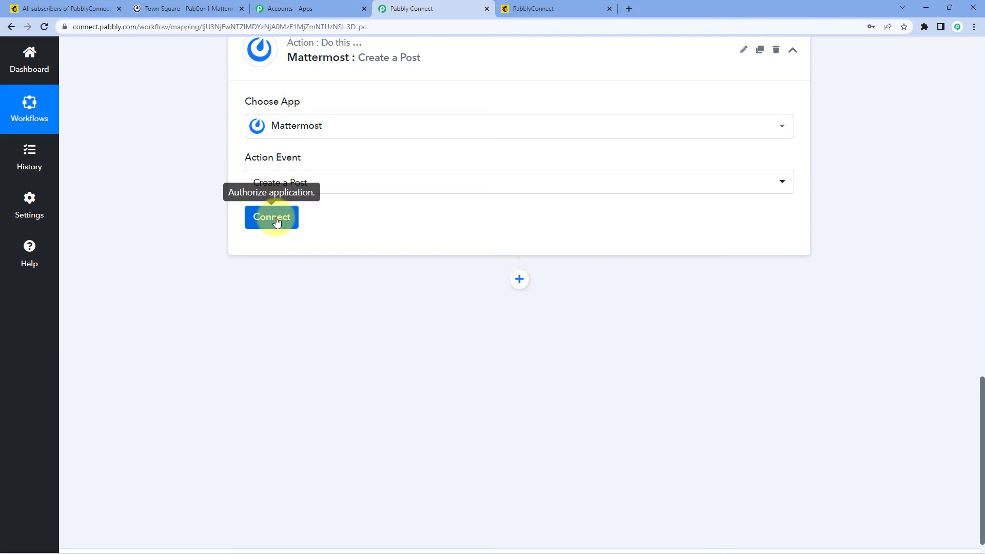
left_click(274, 217)
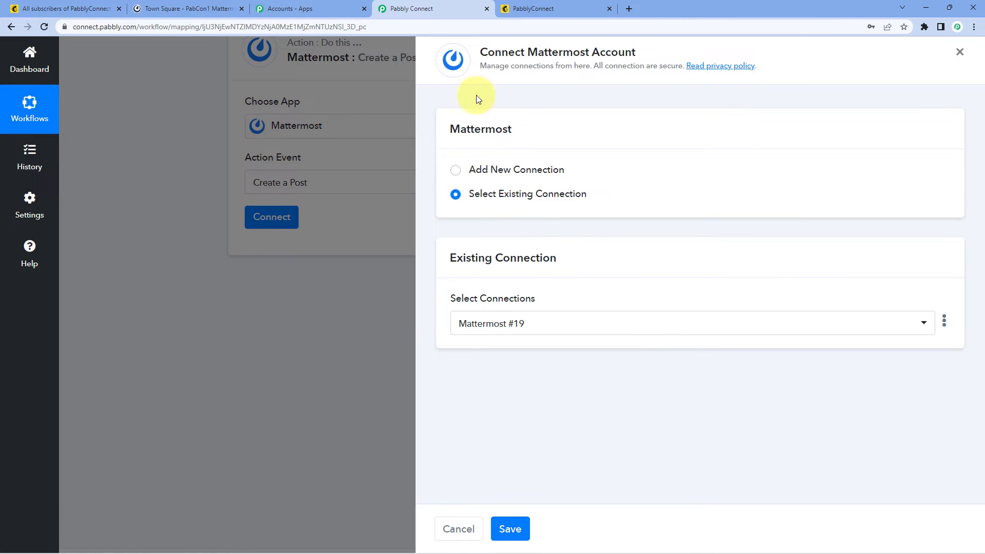
Step: Add a new Mattermost connection, review its token setup instructions, and go to the Mattermost tab
left_click(456, 175)
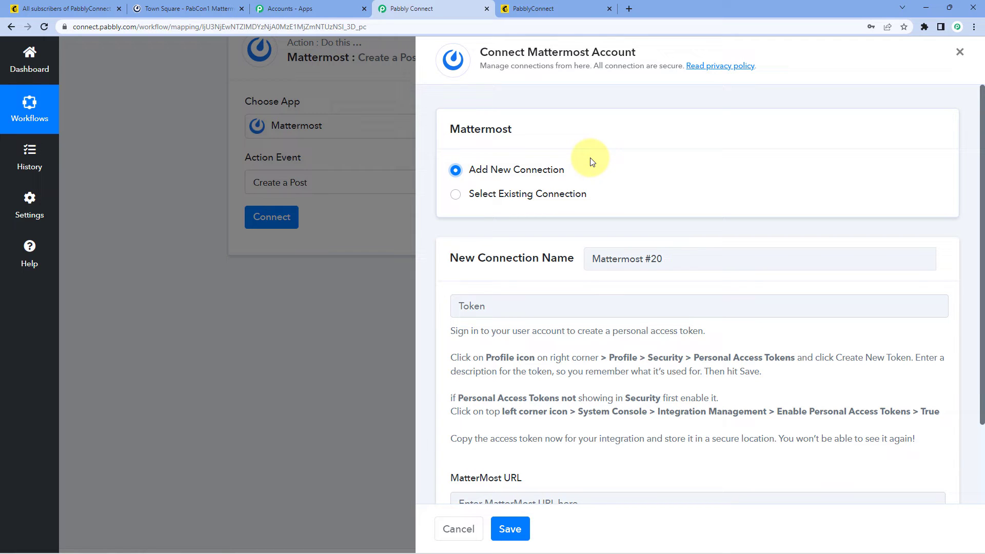
scroll(591, 163, "down", 2)
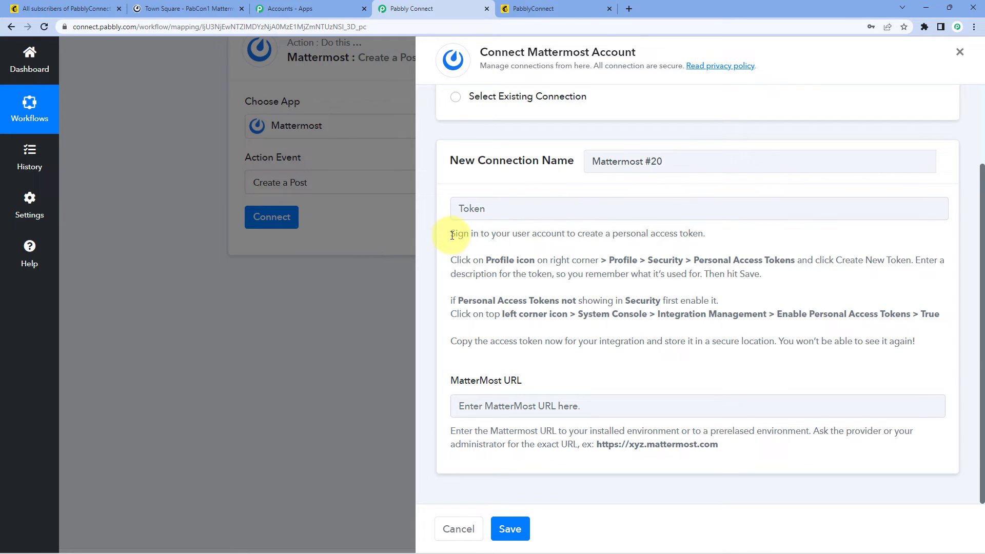
left_click_drag(452, 234, 921, 341)
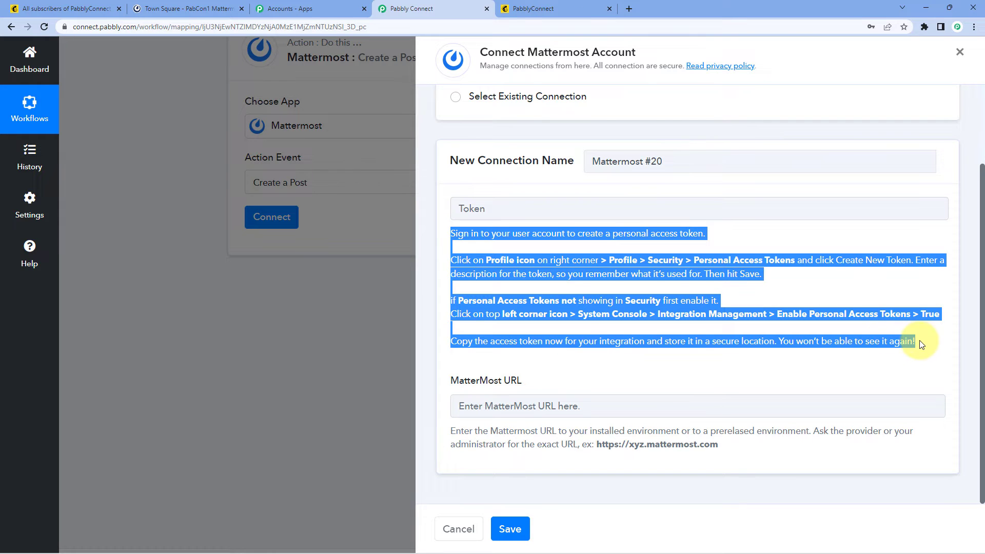
left_click(654, 360)
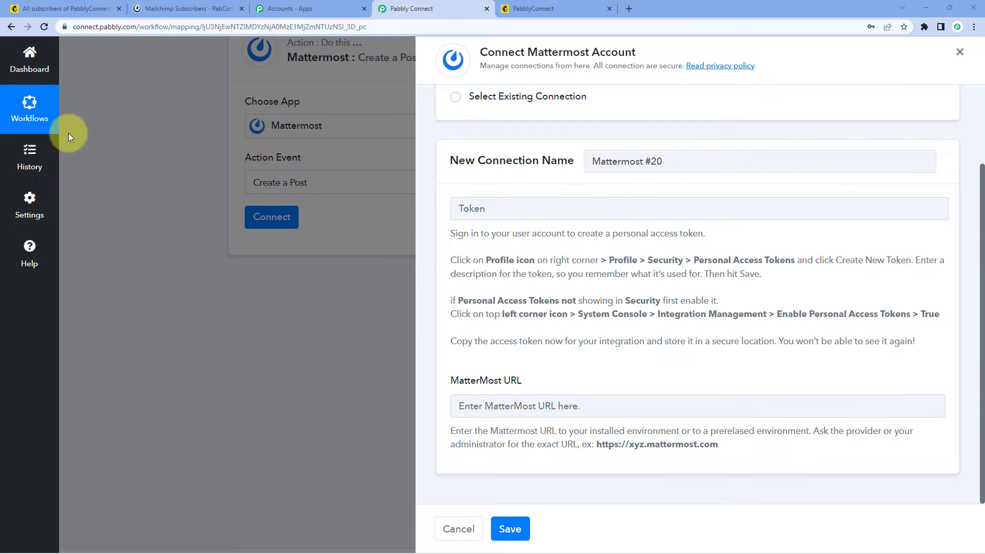
left_click(208, 8)
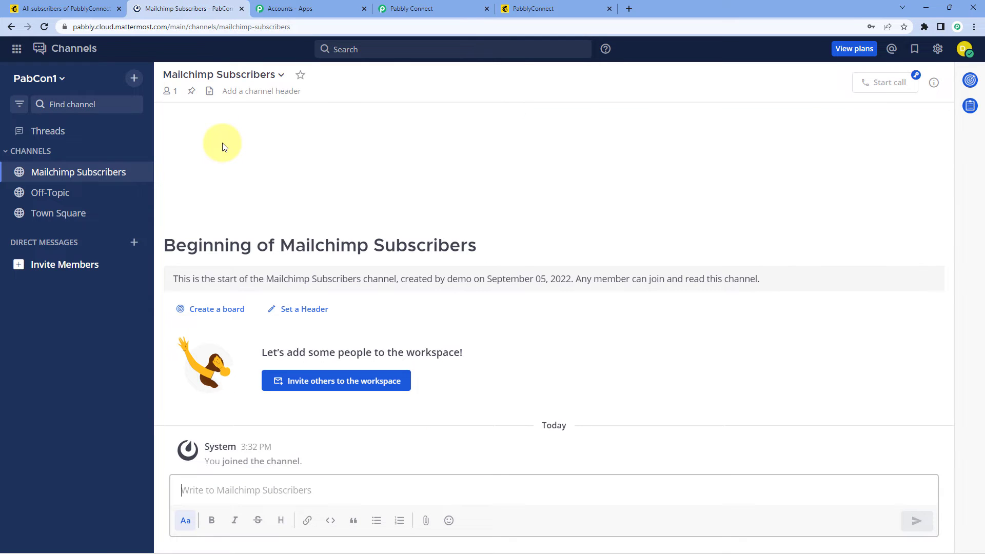
Step: Go to Integration Management in the Mattermost System Console
left_click(17, 50)
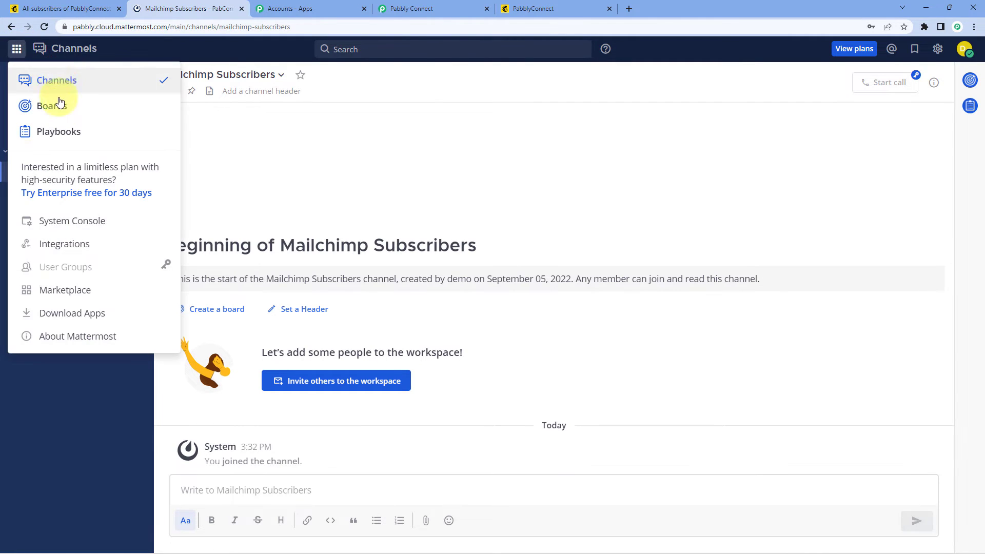
left_click(82, 226)
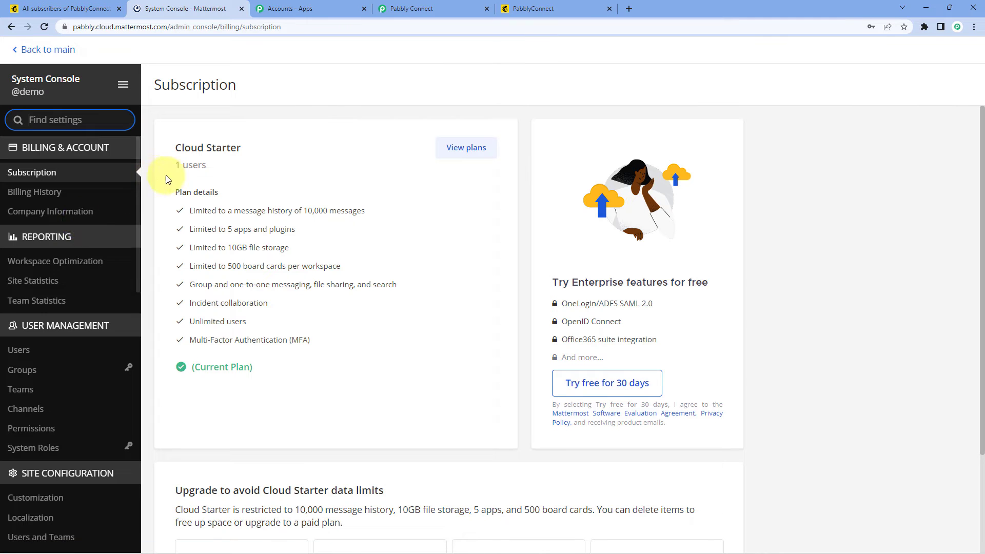
scroll(124, 207, "down", 2)
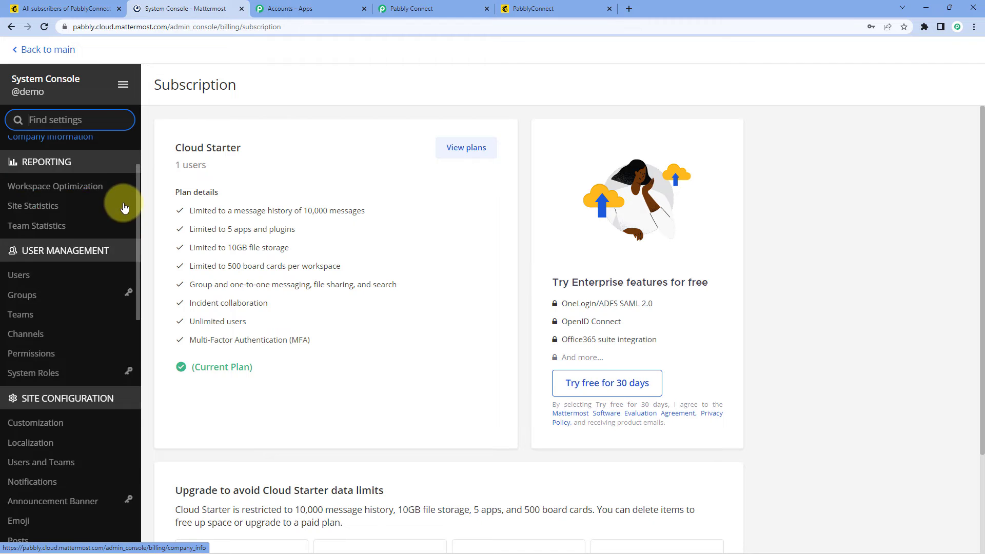
scroll(124, 208, "down", 18)
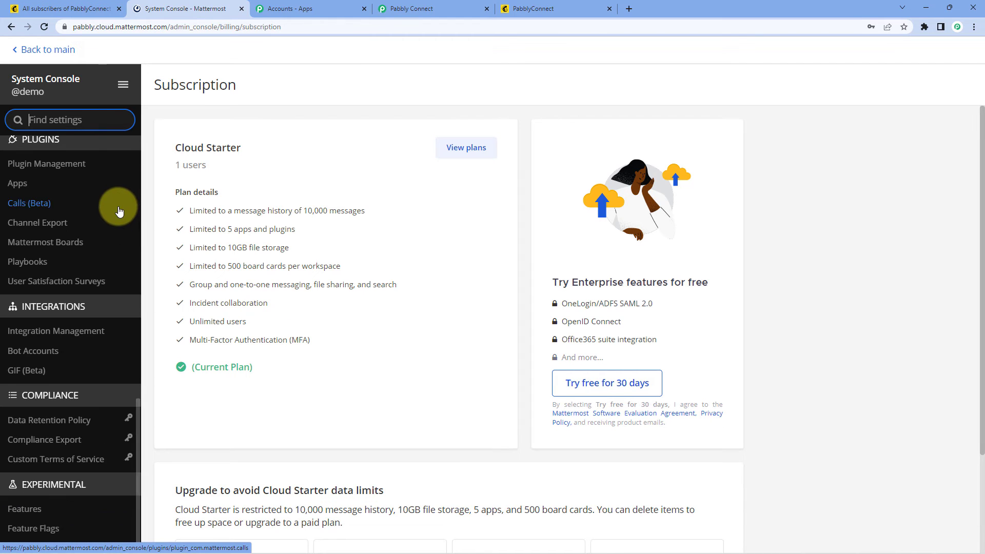
left_click(69, 334)
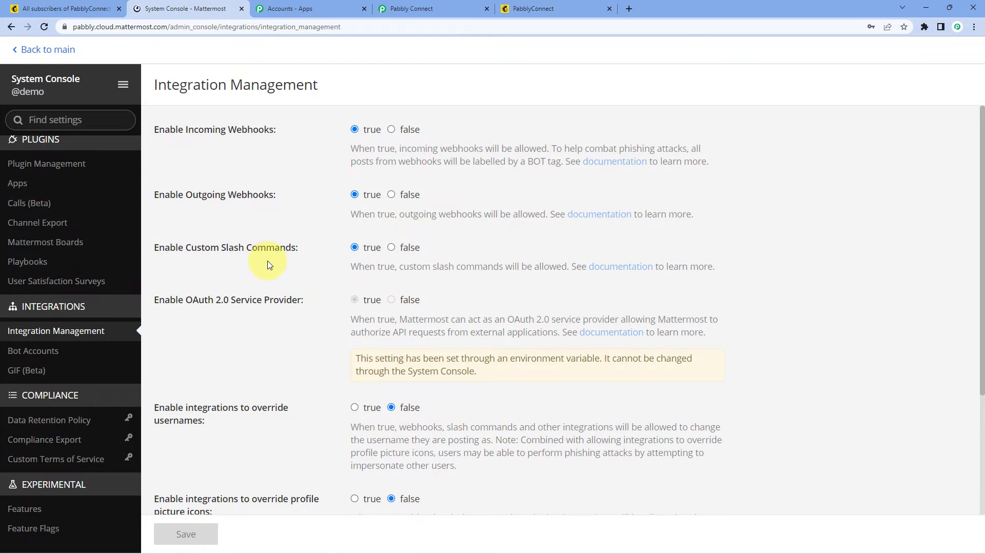
Step: Enable and save personal access tokens, then open the account menu from the Mailchimp Subscribers channel
scroll(267, 264, "down", 3)
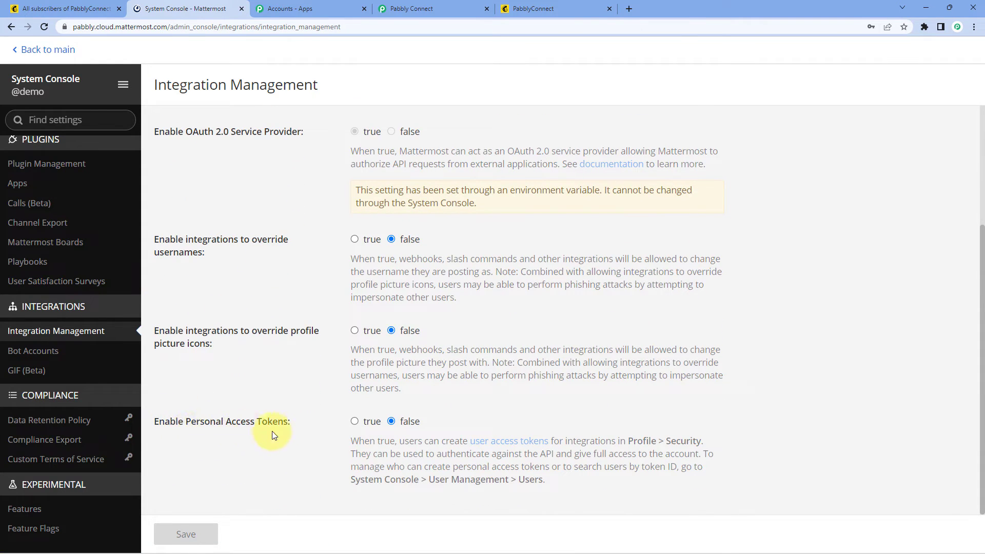
left_click(355, 422)
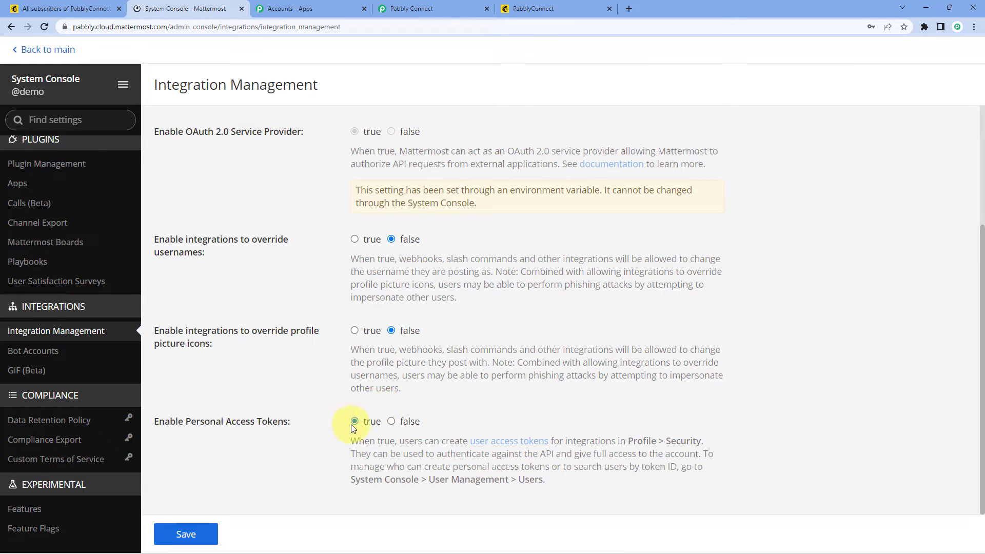
left_click(185, 534)
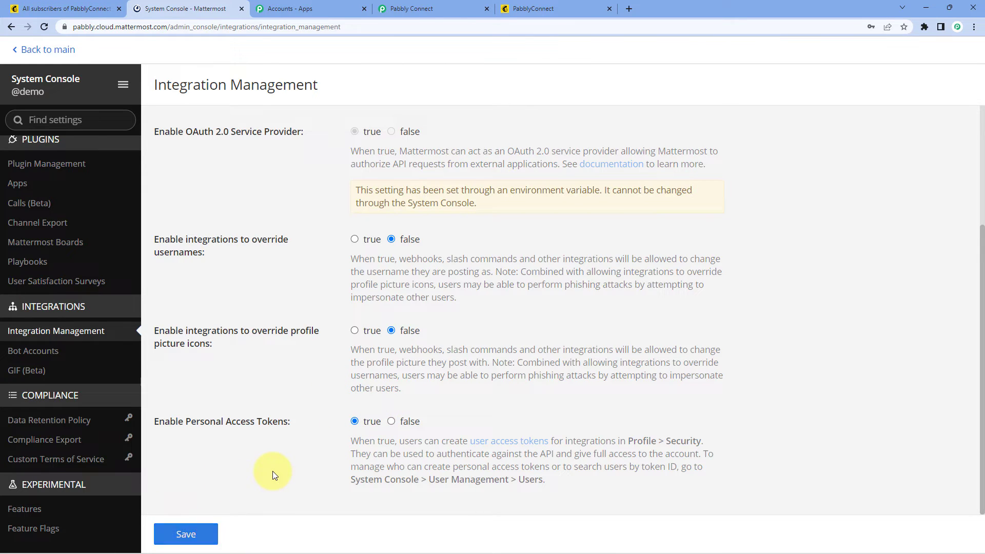
left_click(31, 49)
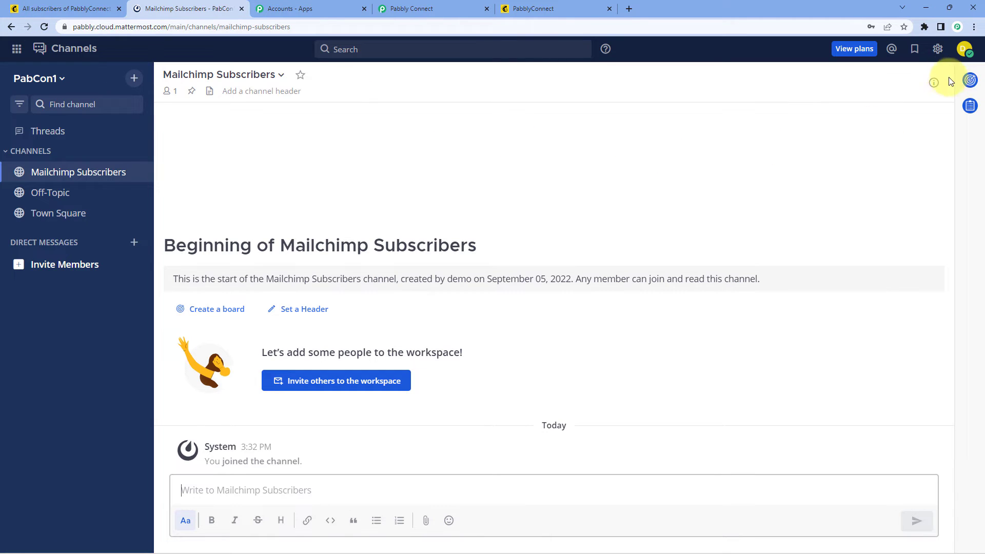
left_click(966, 50)
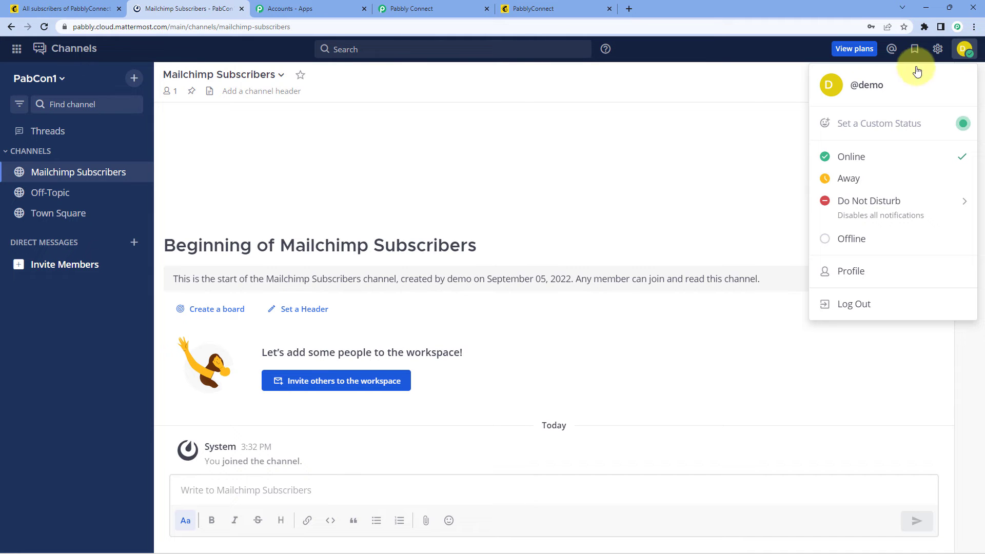
Step: Create a personal access token described as 'Pabbly' under Profile > Security
left_click(856, 271)
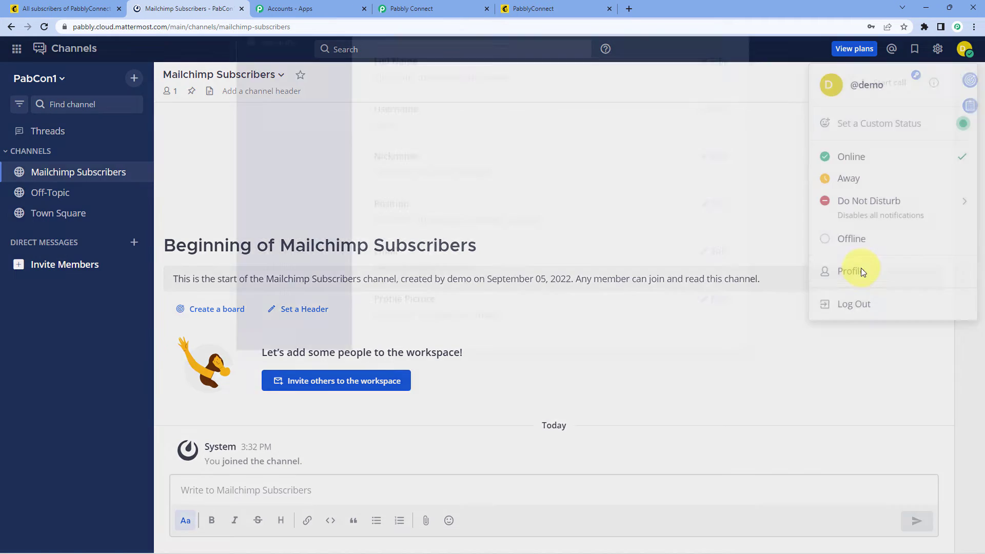
left_click(284, 129)
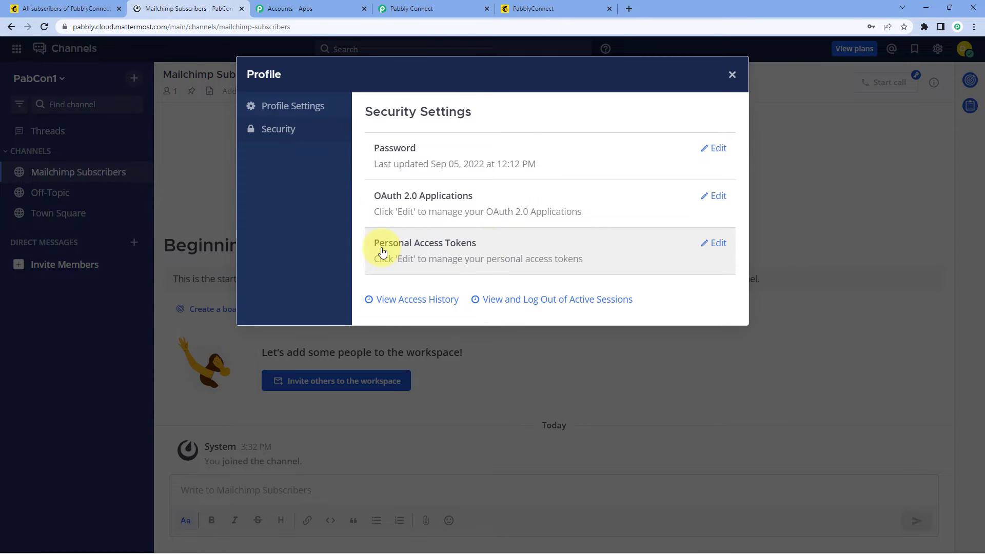
left_click(718, 244)
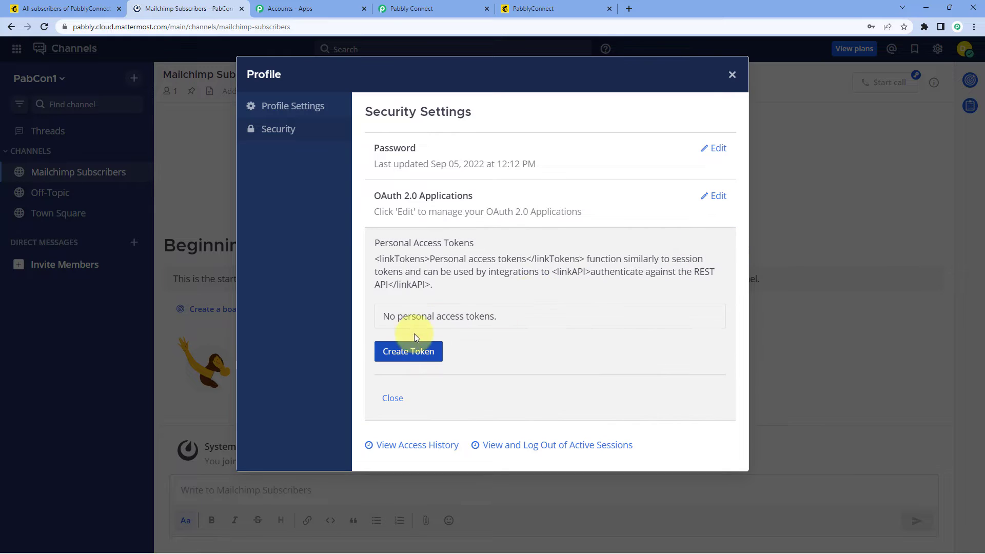
left_click(412, 357)
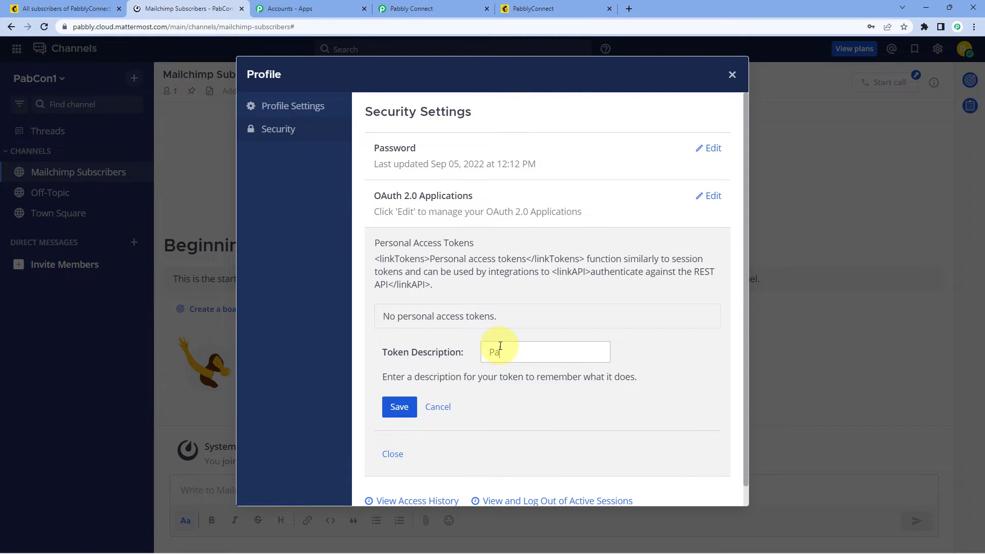
type("Pabbly")
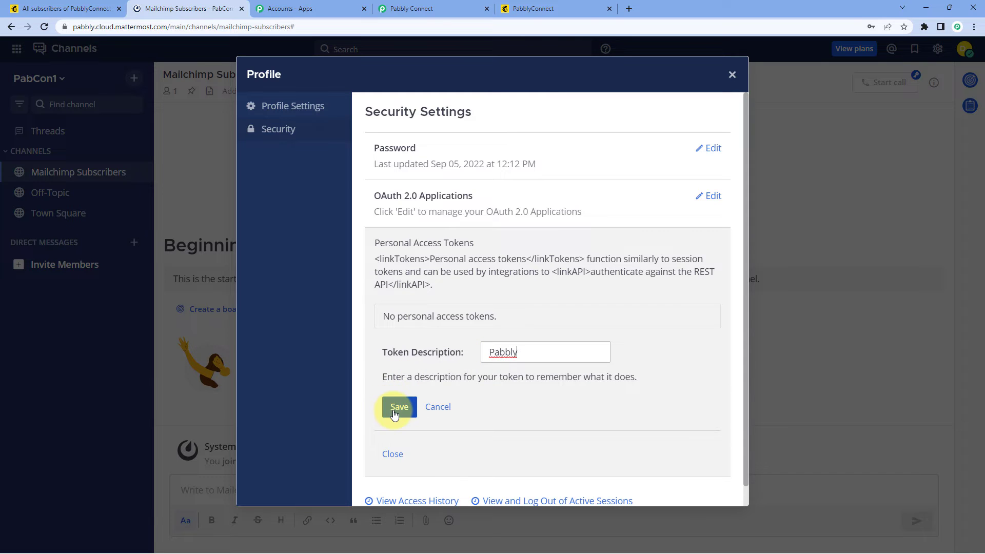
left_click(399, 407)
left_click(652, 188)
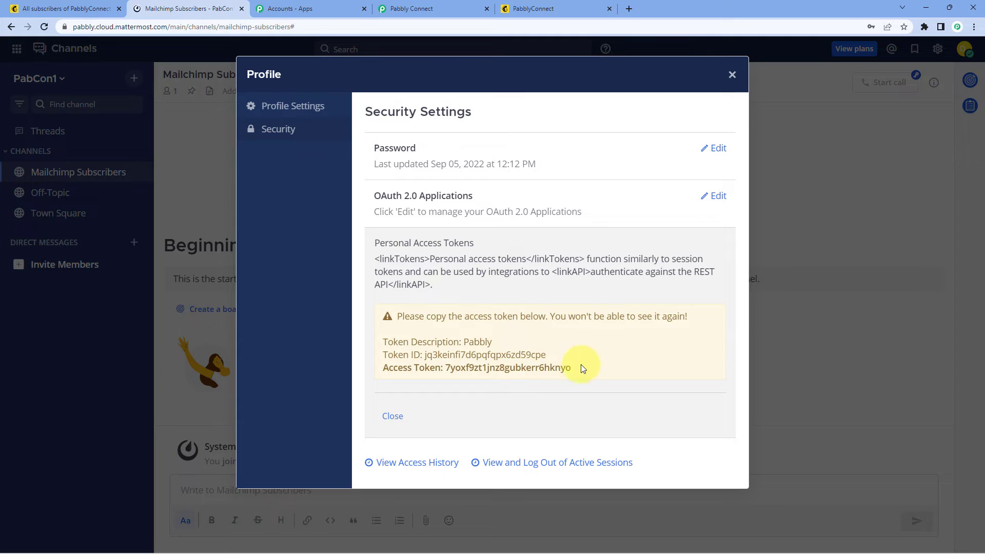
Step: Copy the new access token and return to the Pabbly Connect Token field
left_click_drag(579, 368, 438, 367)
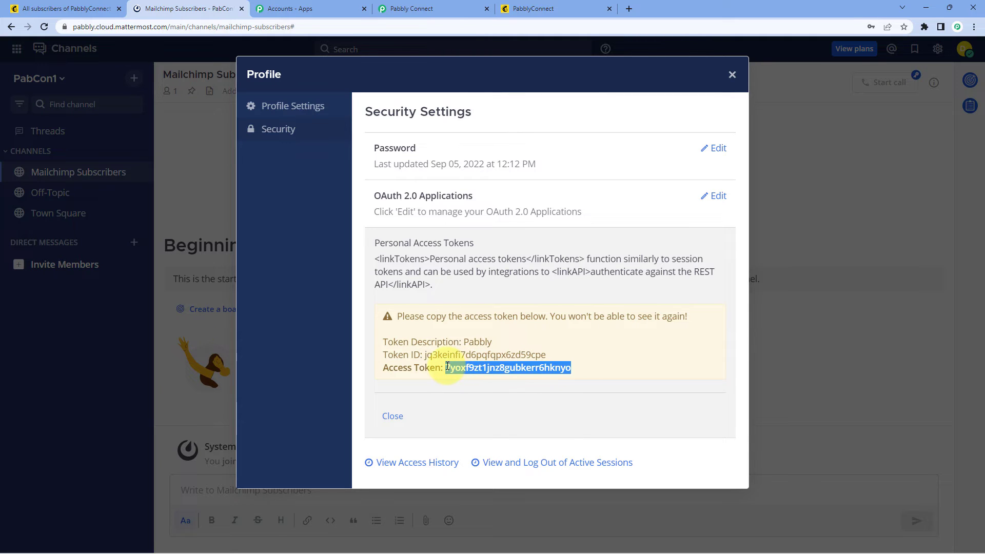
right_click(469, 368)
left_click(495, 379)
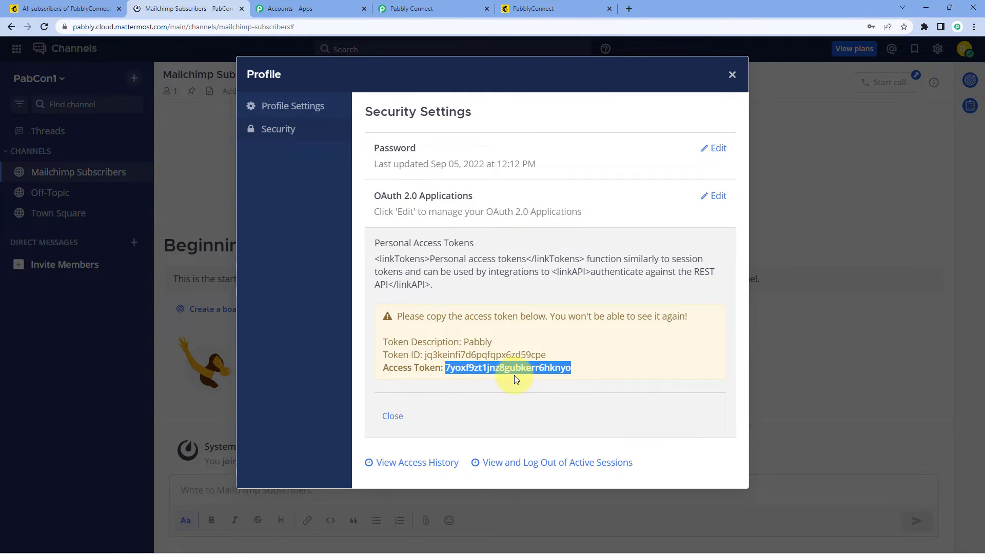
left_click(434, 8)
left_click(454, 207)
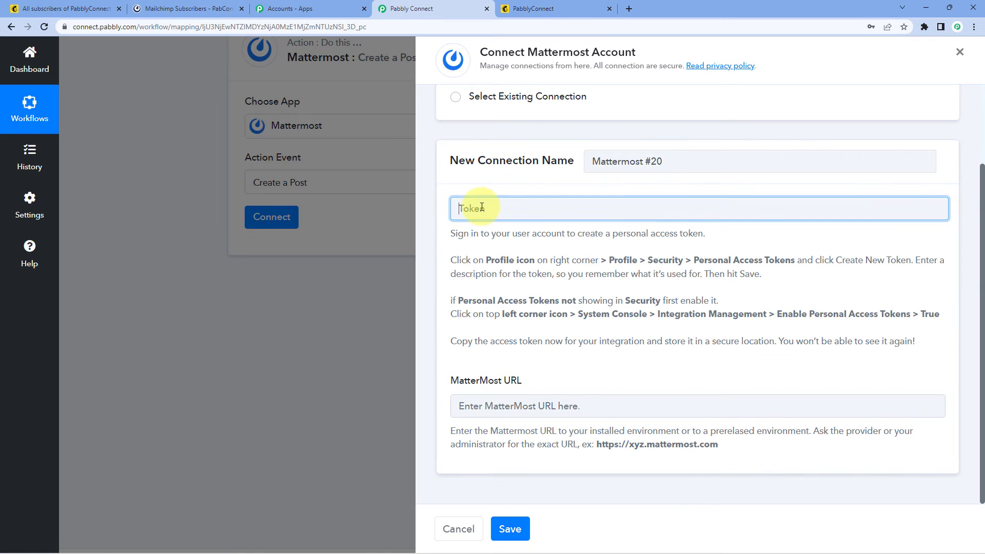
right_click(480, 208)
left_click(513, 289)
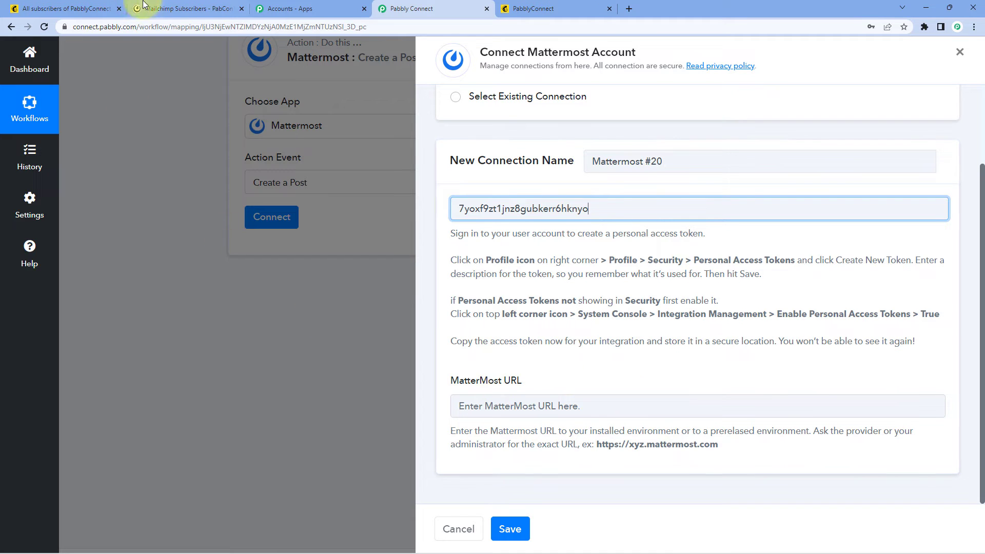
left_click(175, 7)
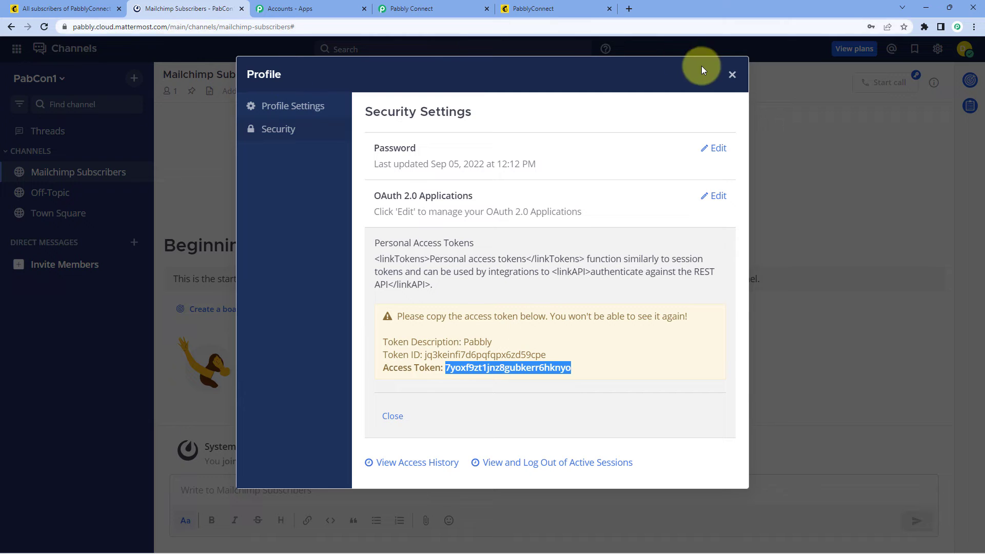
left_click(734, 77)
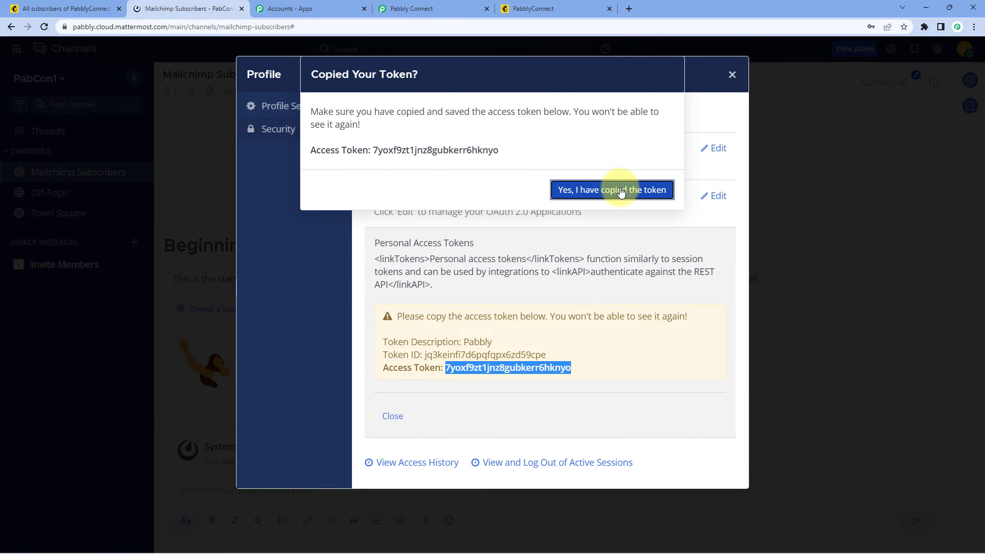
left_click(568, 195)
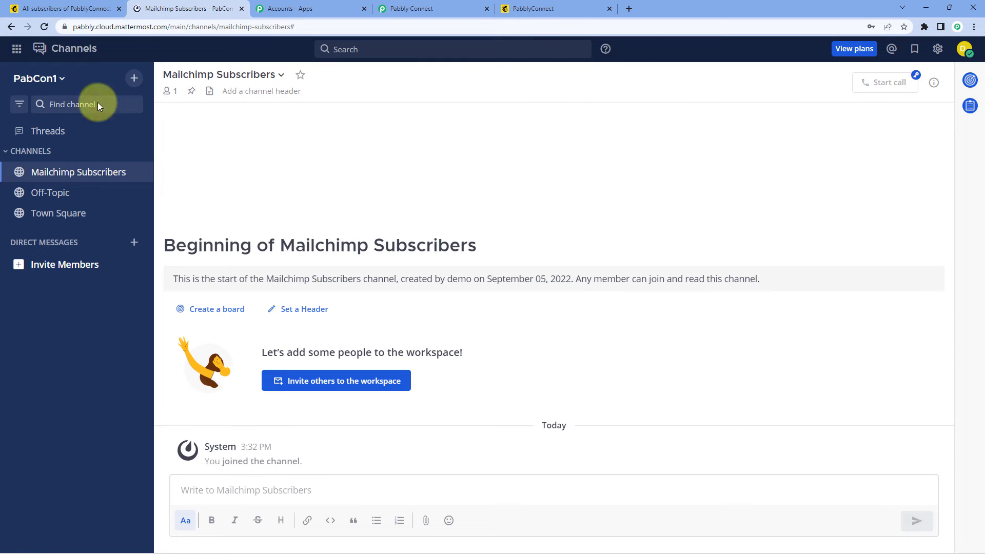
Step: Paste the Mattermost server address into the MatterMost URL field and save the connection
left_click(132, 28)
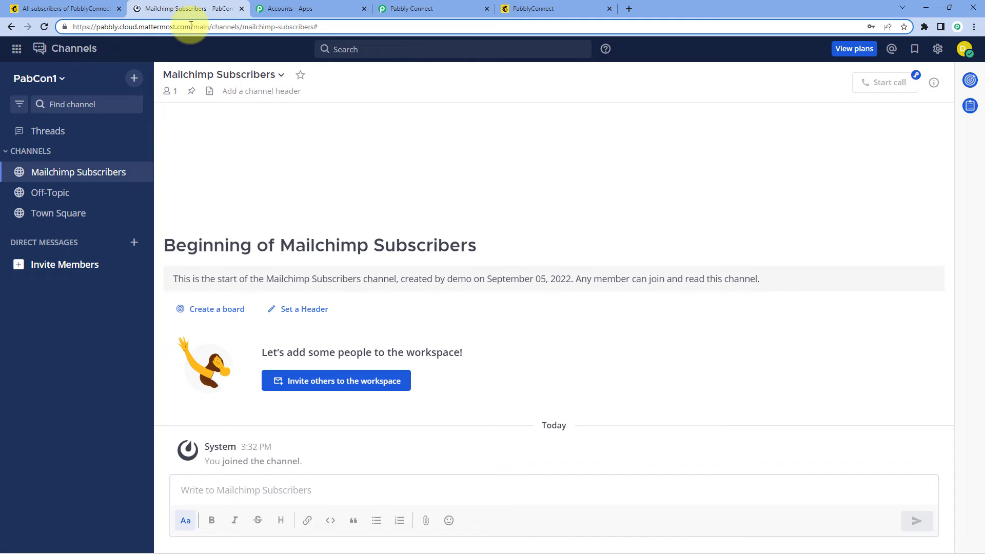
left_click_drag(190, 27, 69, 29)
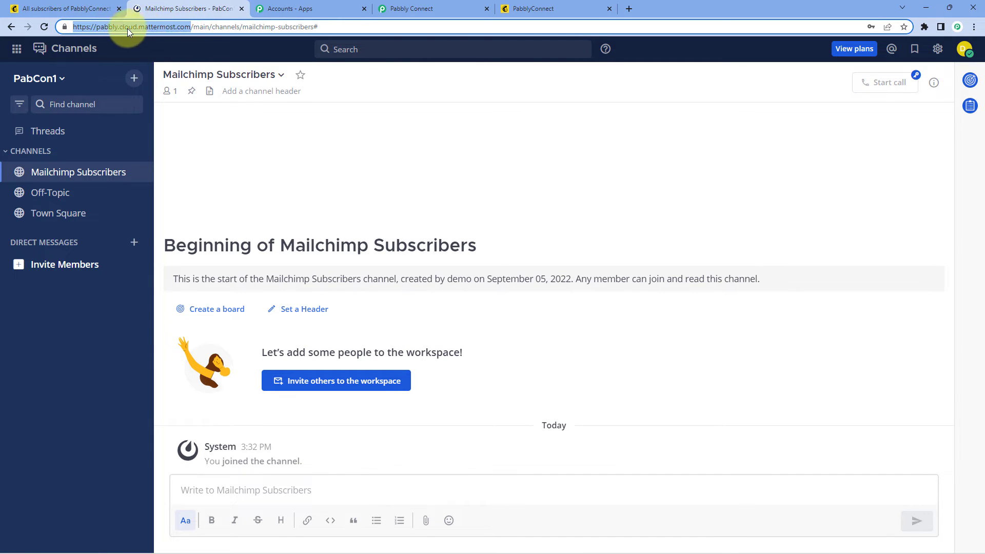
right_click(148, 29)
left_click(181, 98)
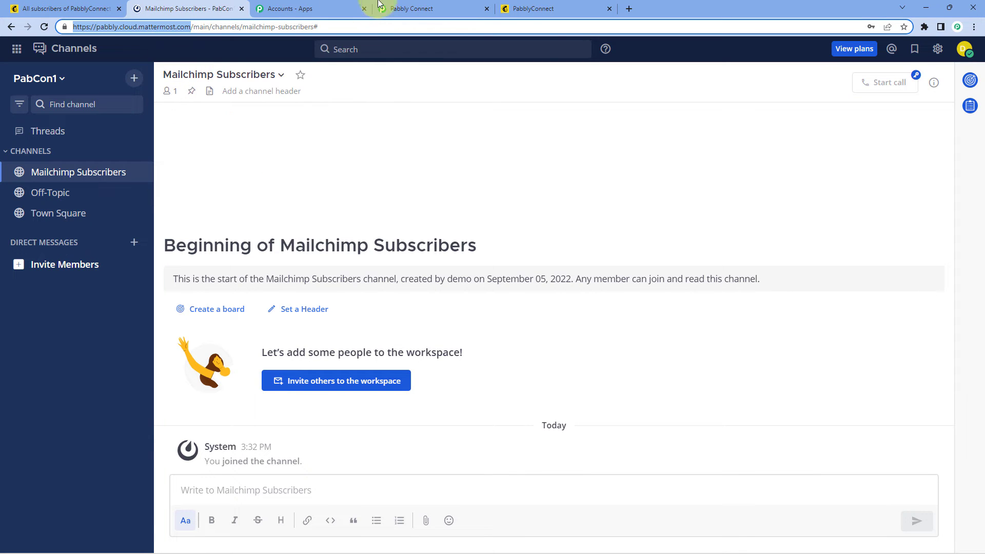
left_click(452, 8)
left_click(503, 406)
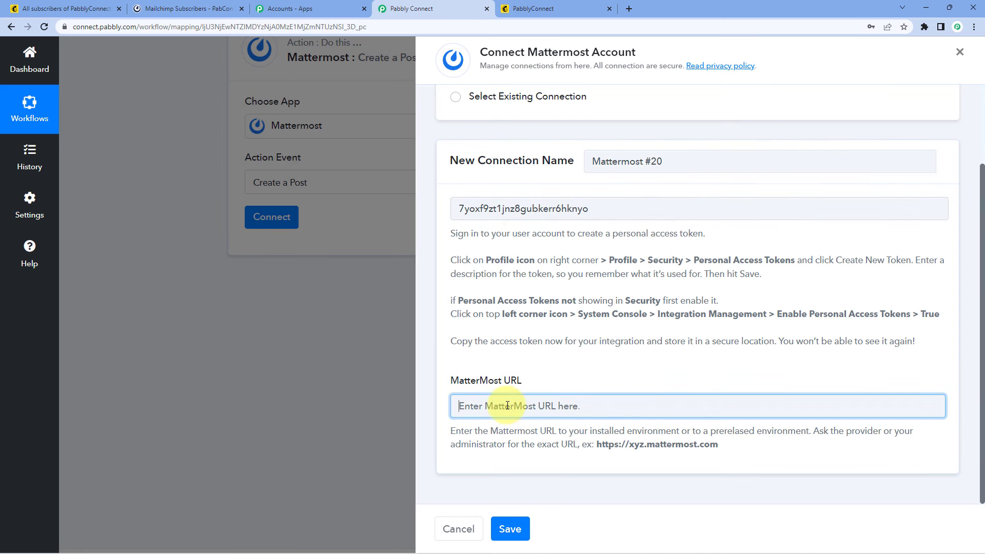
right_click(507, 405)
left_click(540, 304)
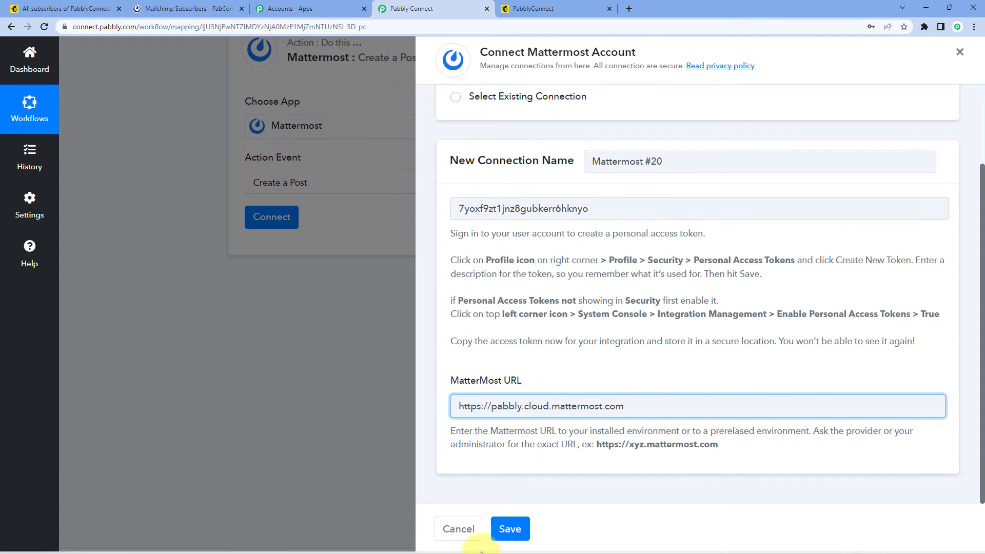
left_click(510, 529)
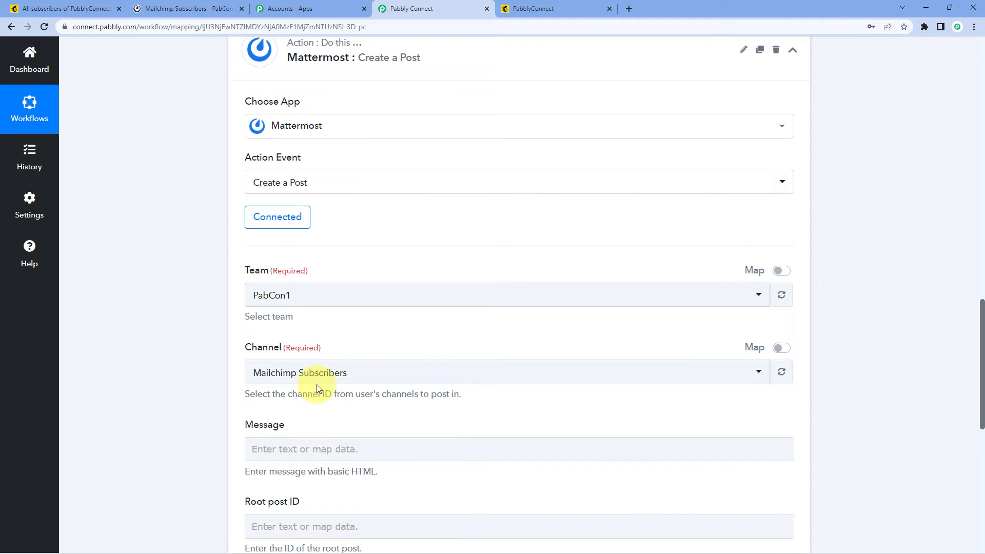
scroll(334, 255, "down", 2)
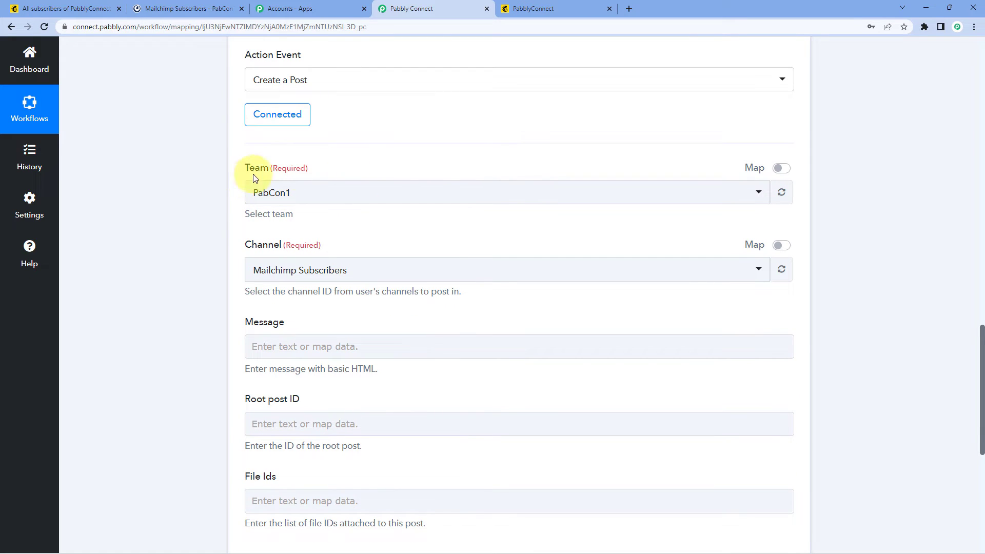
left_click(372, 193)
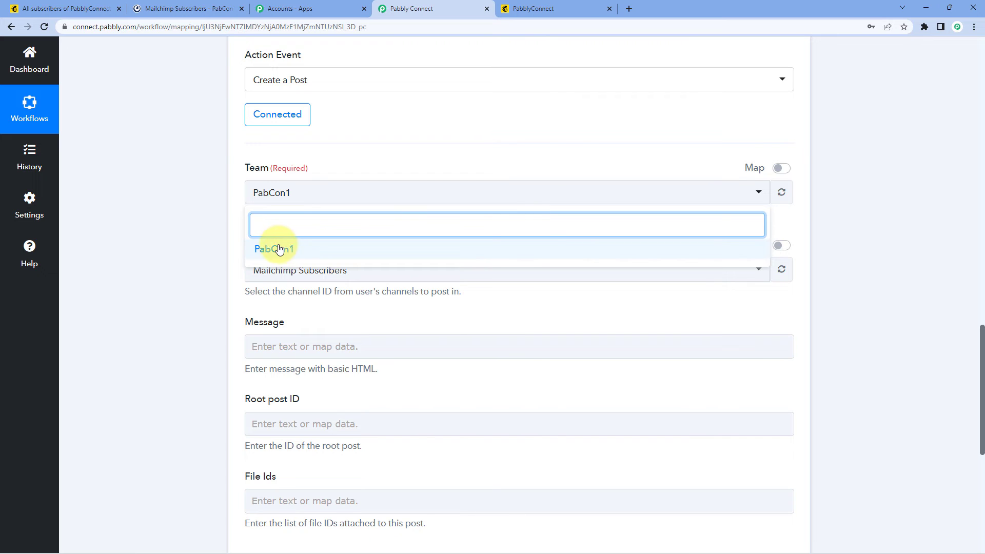
left_click(306, 253)
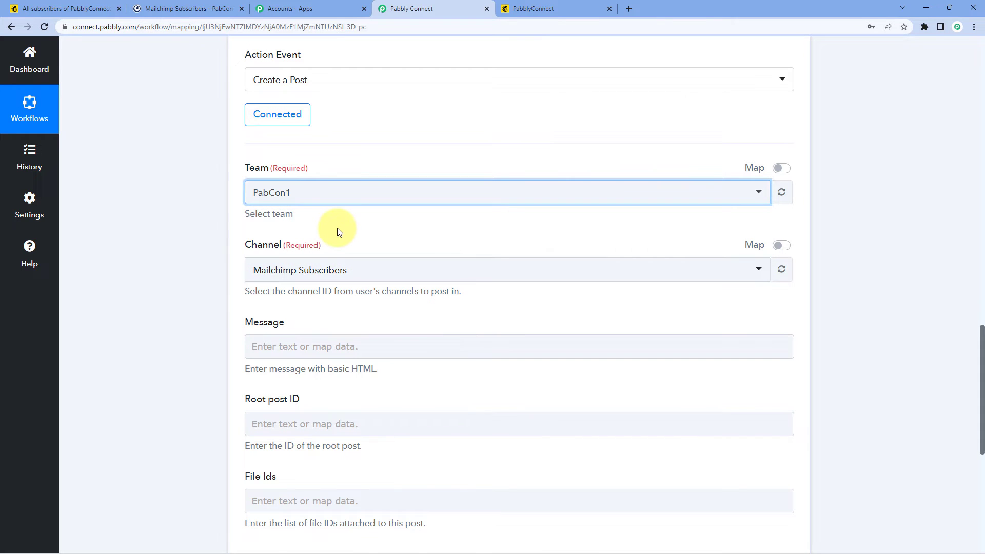
scroll(318, 226, "down", 1)
scroll(303, 185, "down", 1)
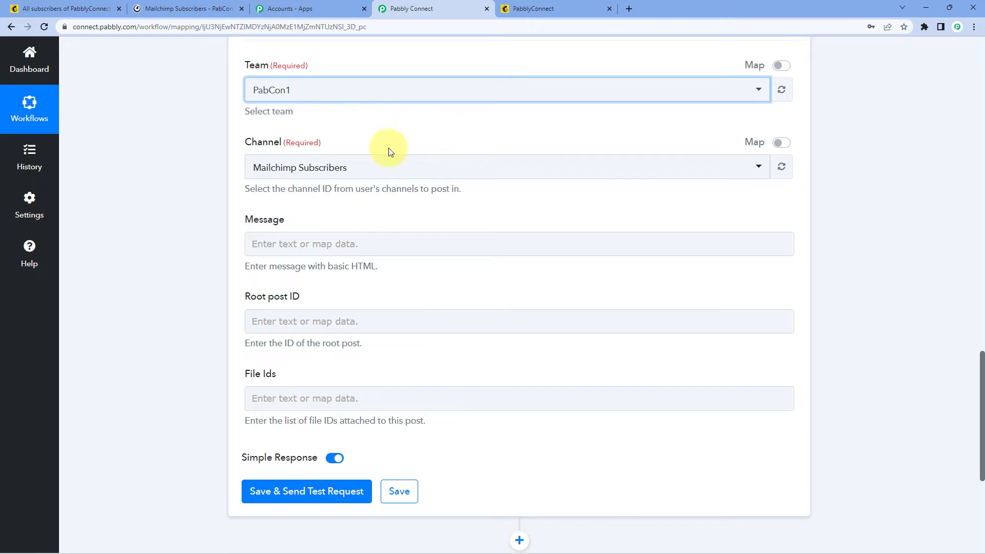
left_click(395, 170)
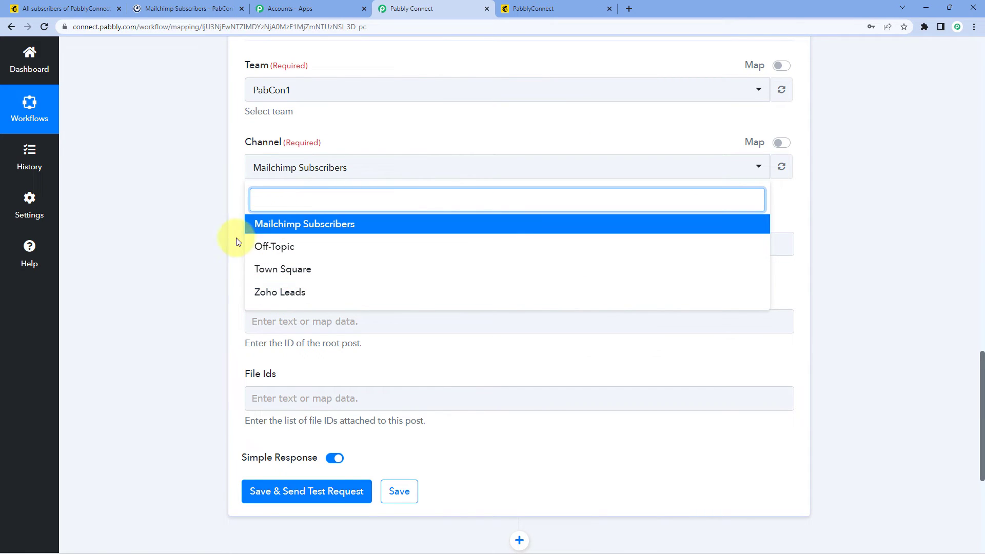
left_click(162, 4)
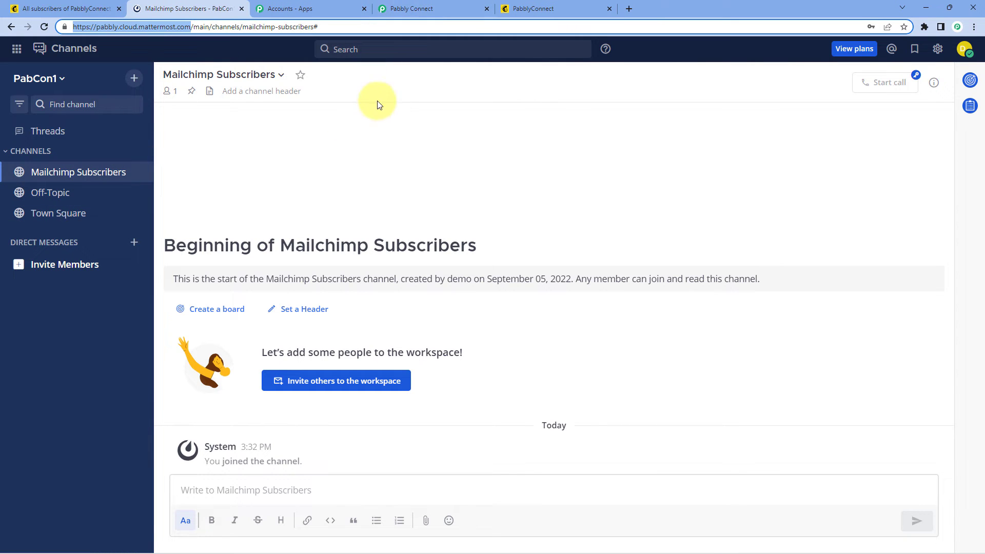
left_click(345, 76)
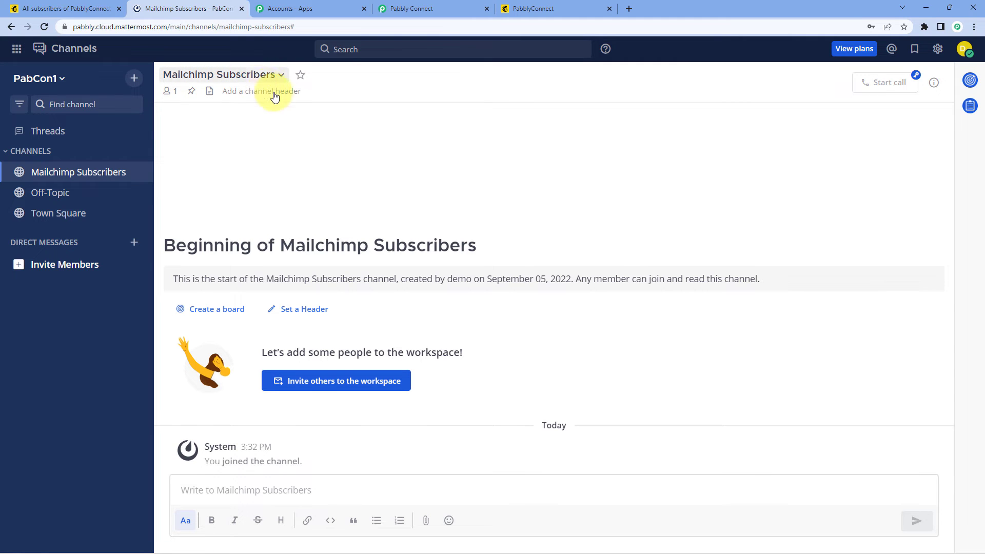
left_click(464, 8)
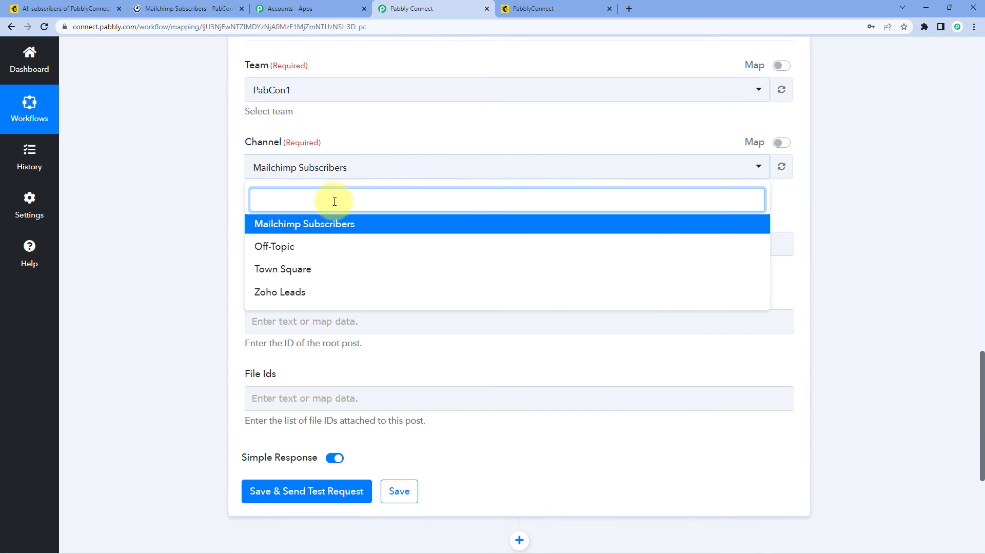
left_click(306, 230)
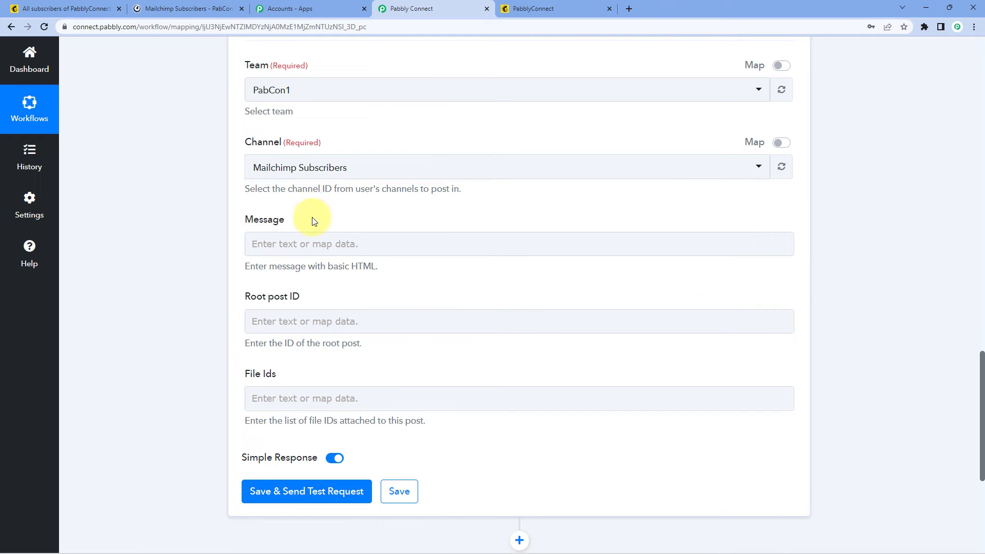
scroll(330, 190, "down", 1)
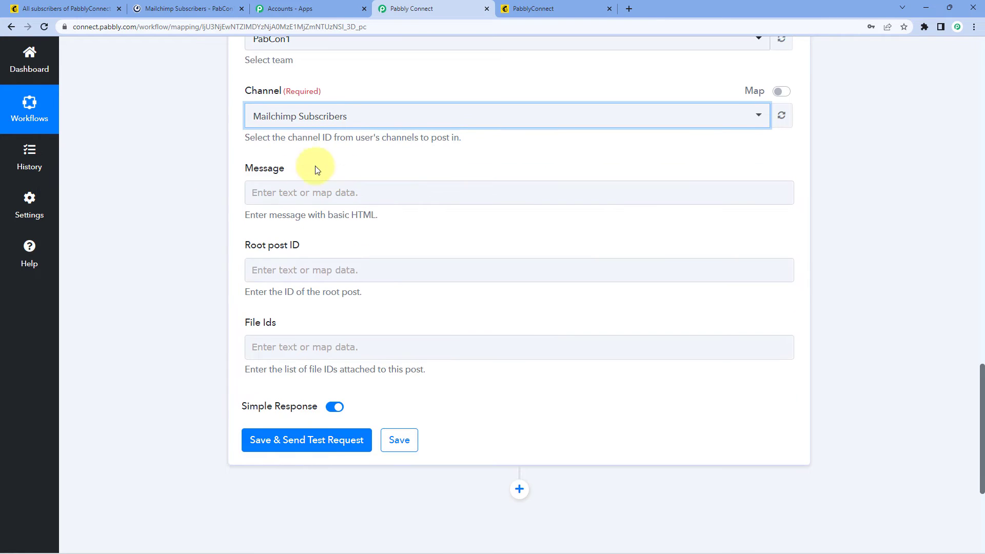
Step: Type 'Hello Team,' and 'We have a new subscriber in Mailchimp:' into the Message field
left_click(292, 193)
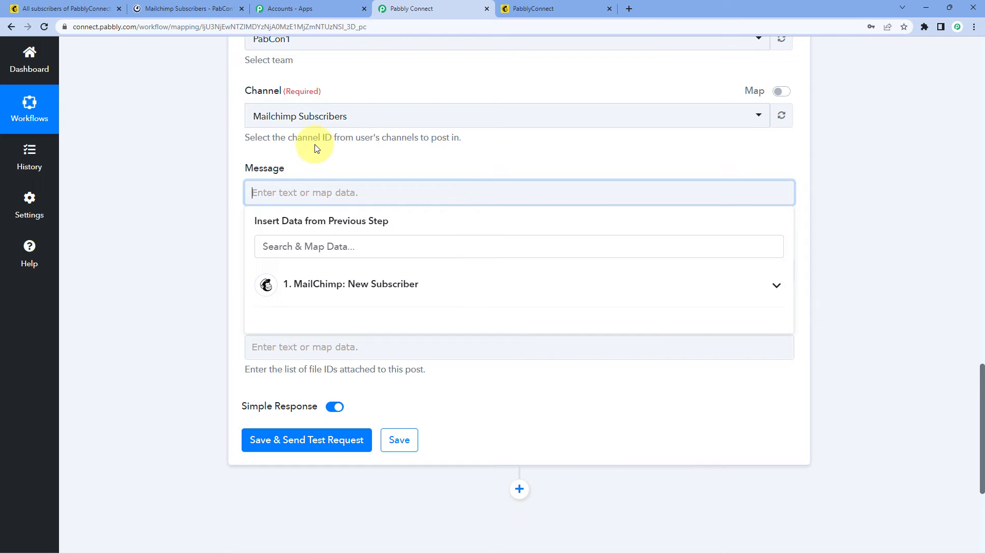
type("Hello Team,")
key("Return")
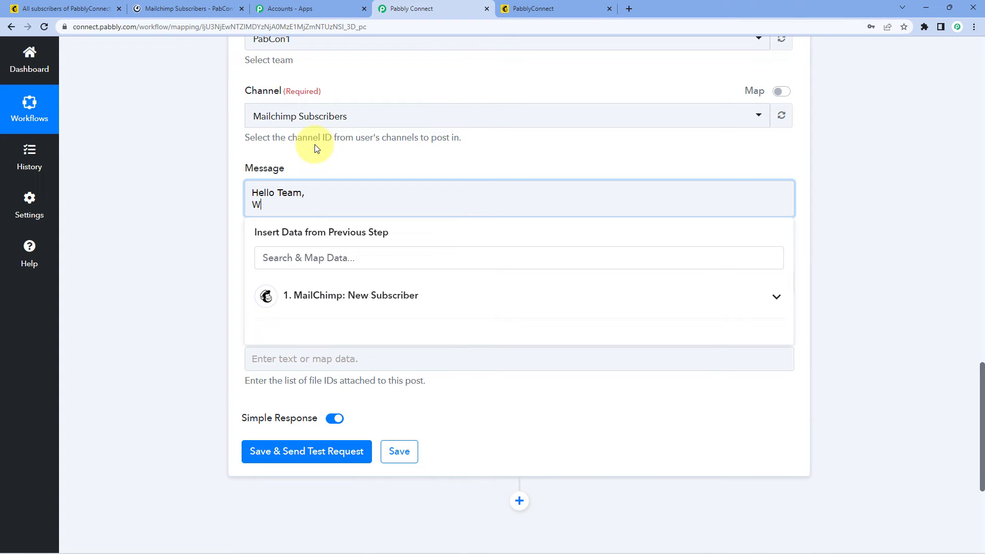
type("We have a new Subscriber in mailchimp:")
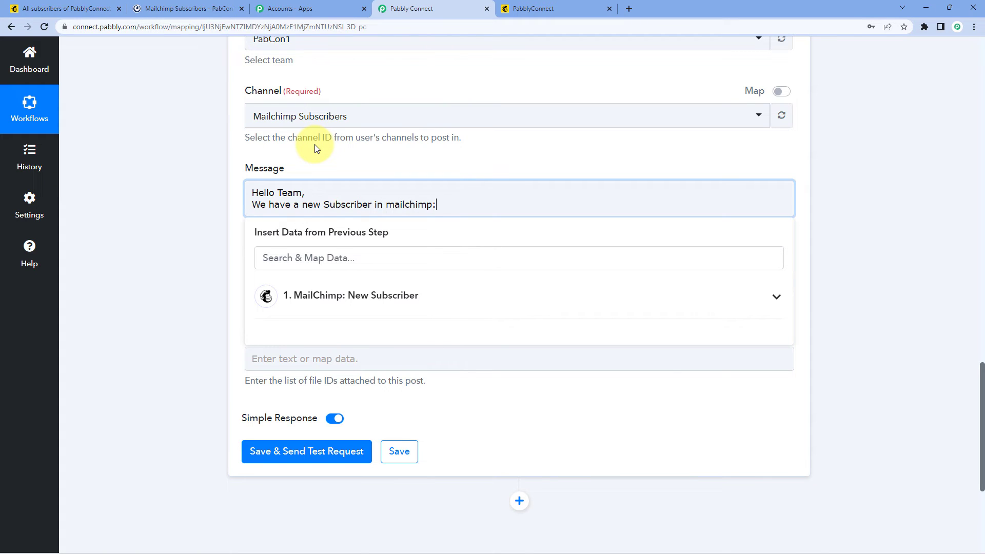
key("Return")
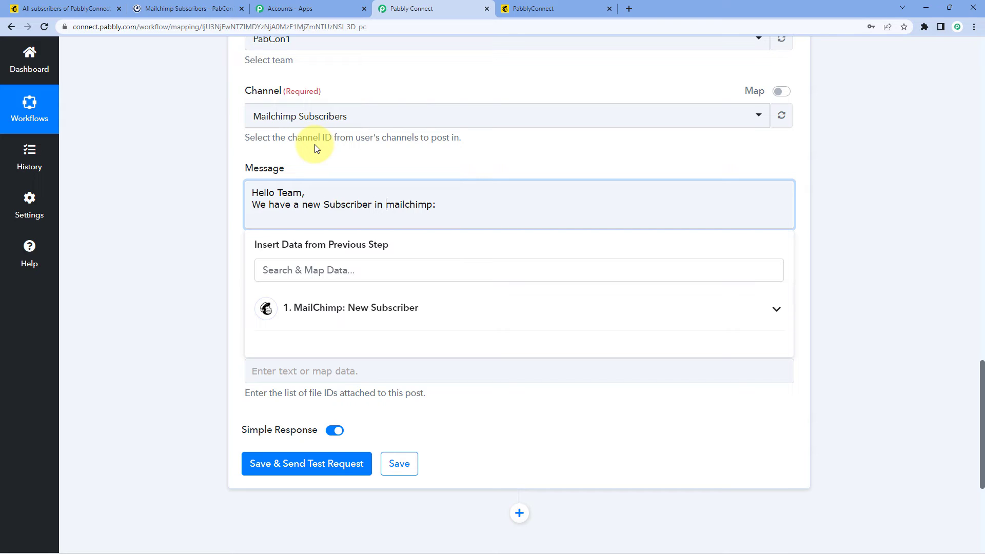
key("Delete")
type("M")
key("BackSpace")
type("s")
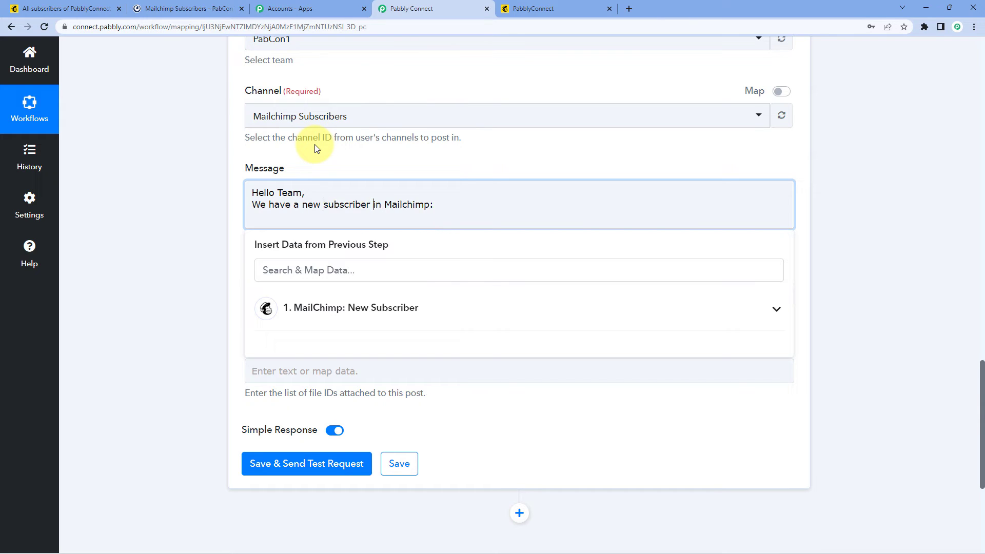
Step: Add 'Name:', 'Email:' and 'Mobile No.:' label lines, with the cursor placed after Name:
key("Return")
key("Return")
type("Nam")
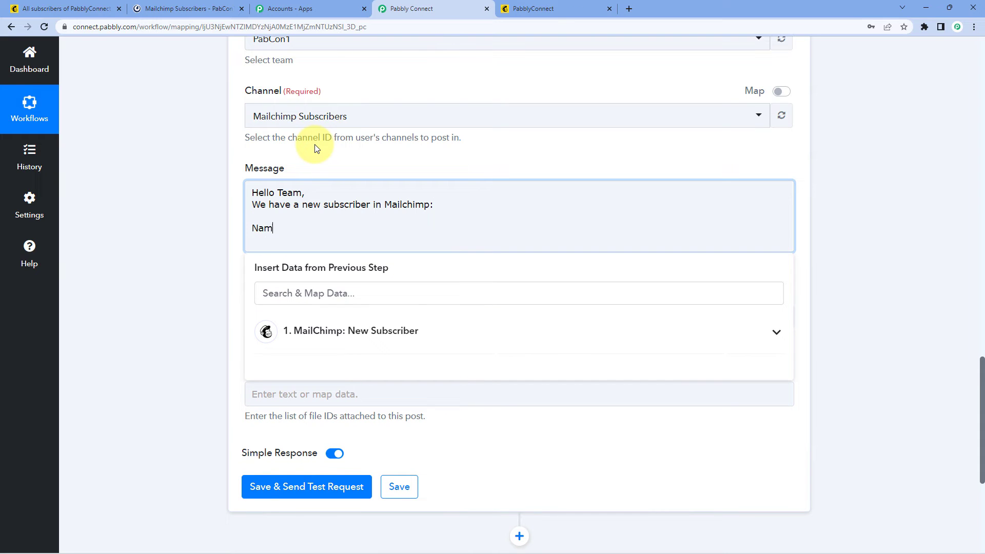
type("e:")
key("Return")
type("Email")
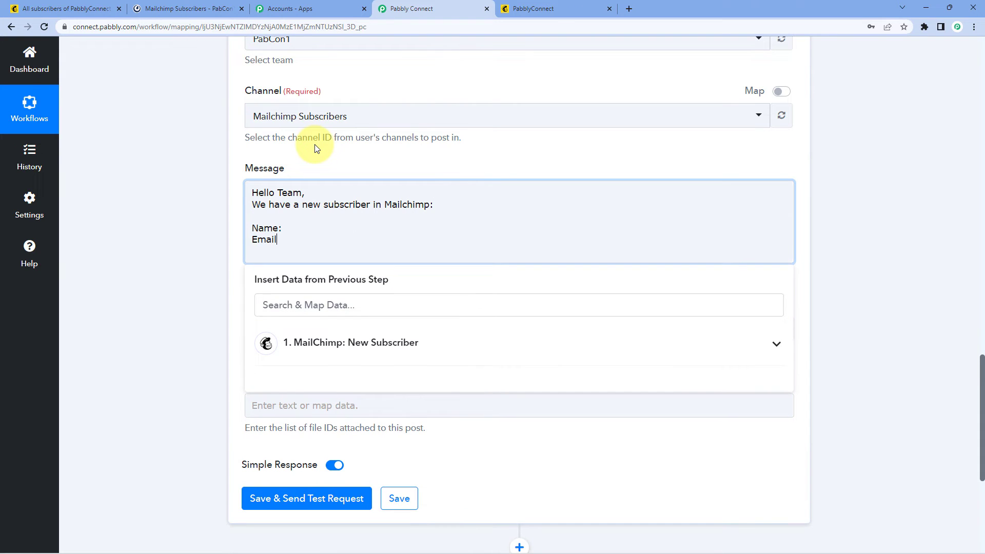
type(":")
key("Return")
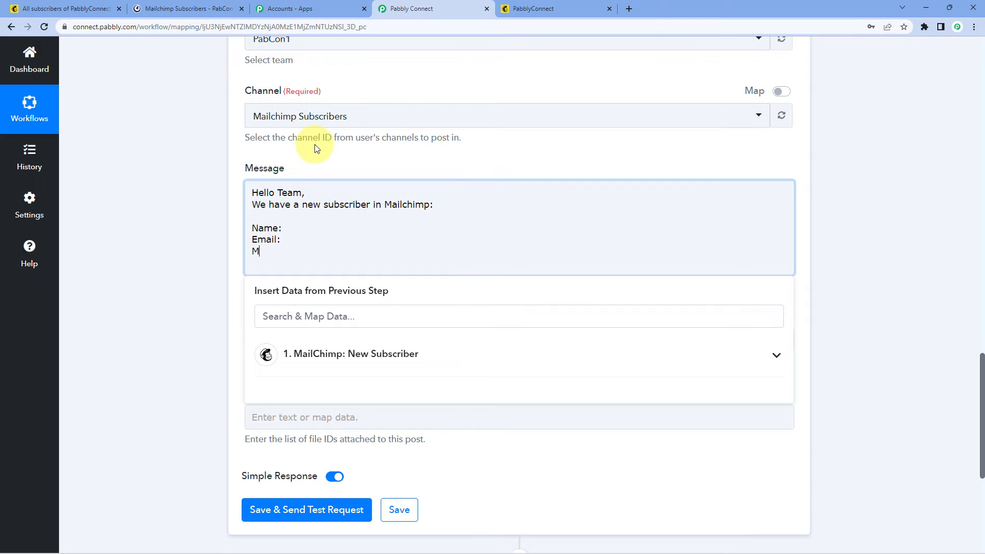
type("Mobile No.:")
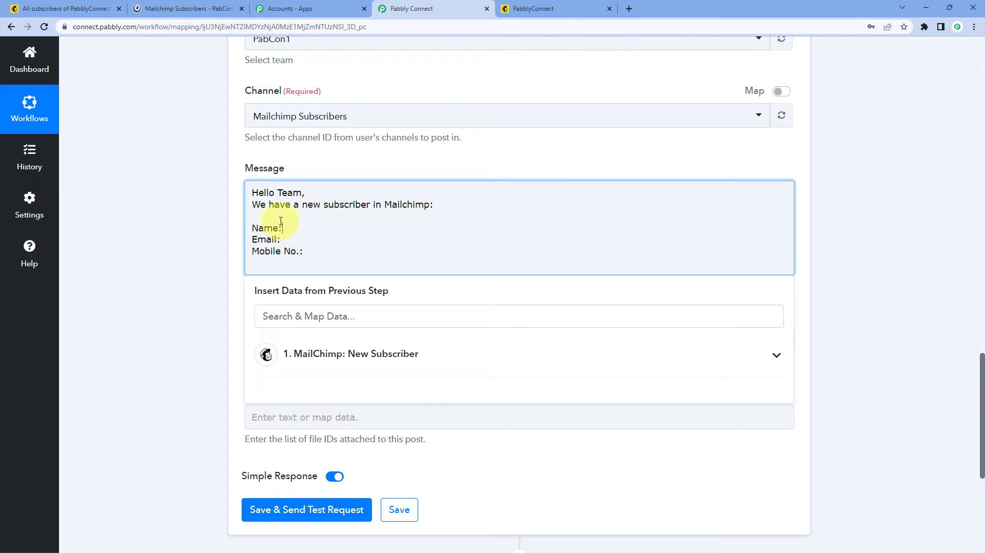
left_click(310, 233)
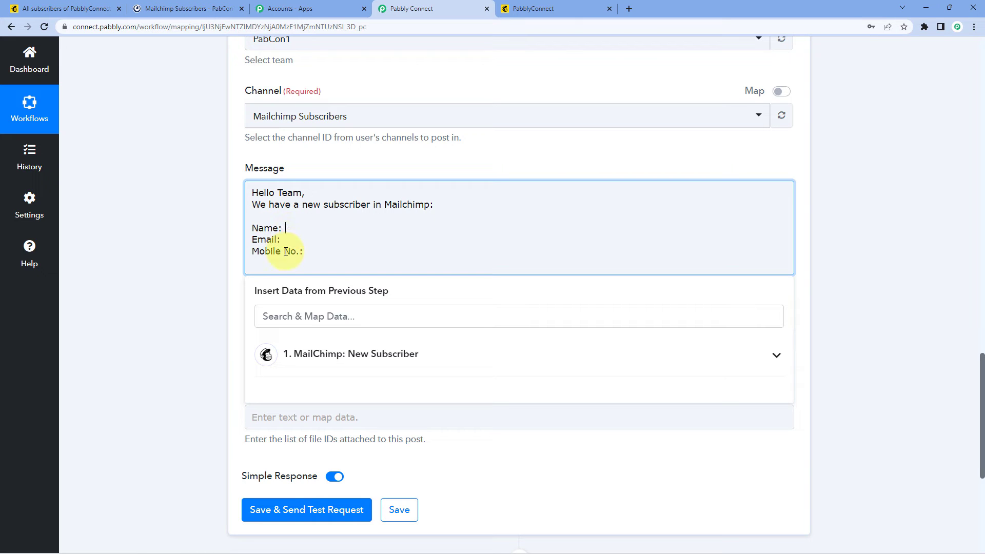
key("BackSpace")
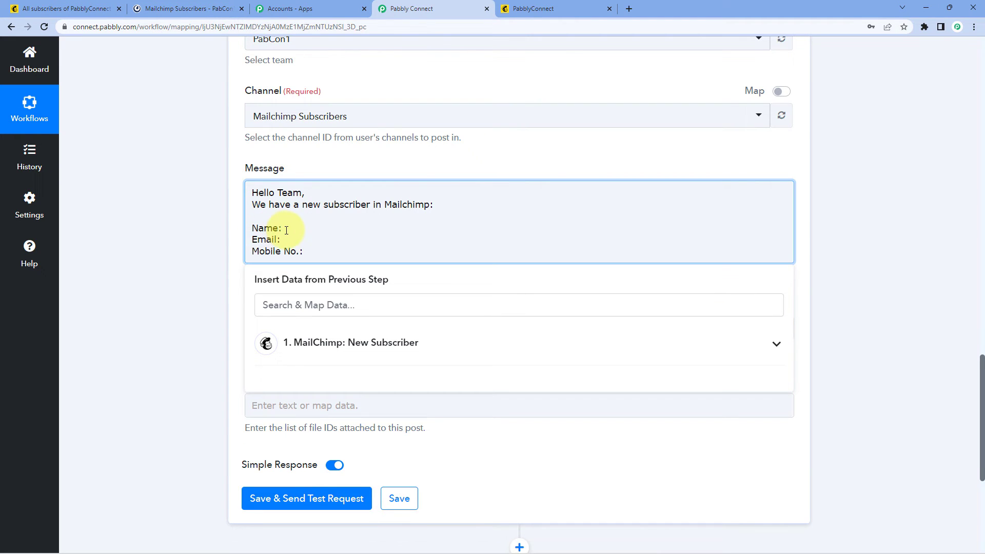
left_click(285, 228)
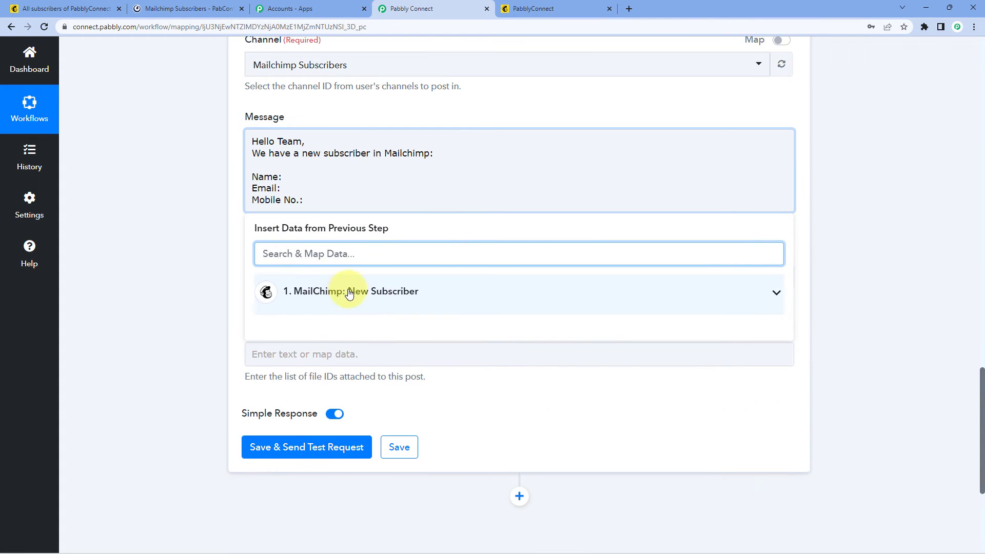
Step: Insert the MailChimp subscriber's FNAME and LNAME fields after the Name: label
left_click(411, 292)
scroll(190, 277, "down", 3)
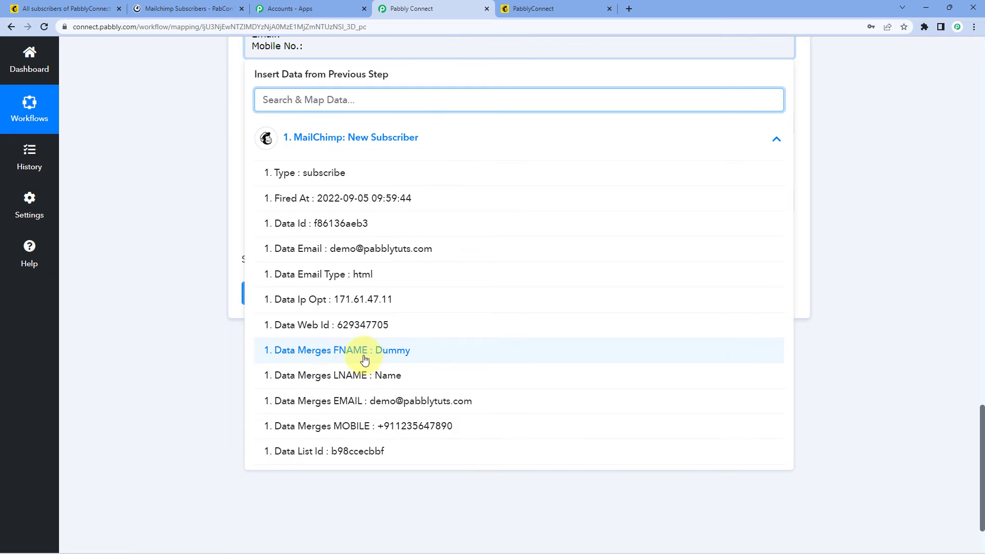
scroll(286, 224, "up", 1)
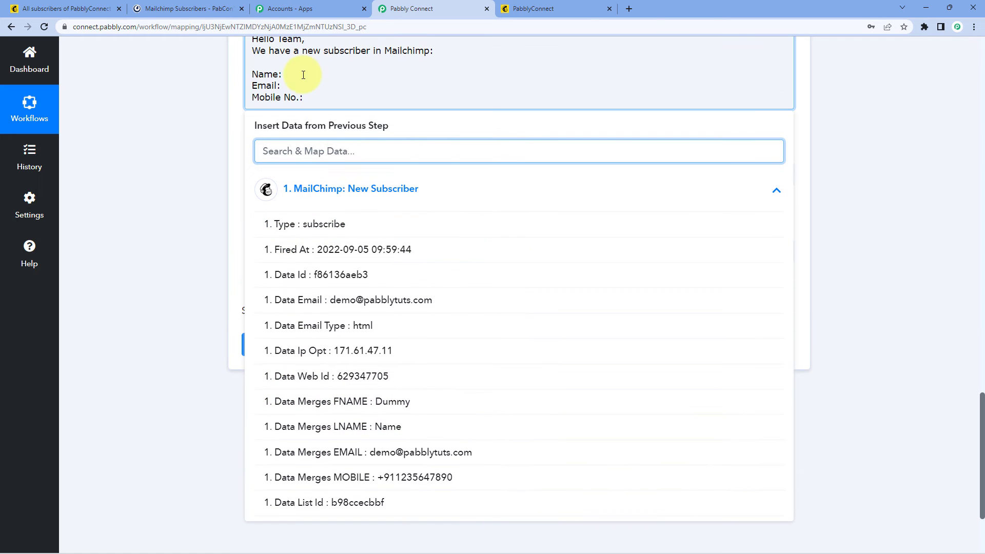
left_click(352, 402)
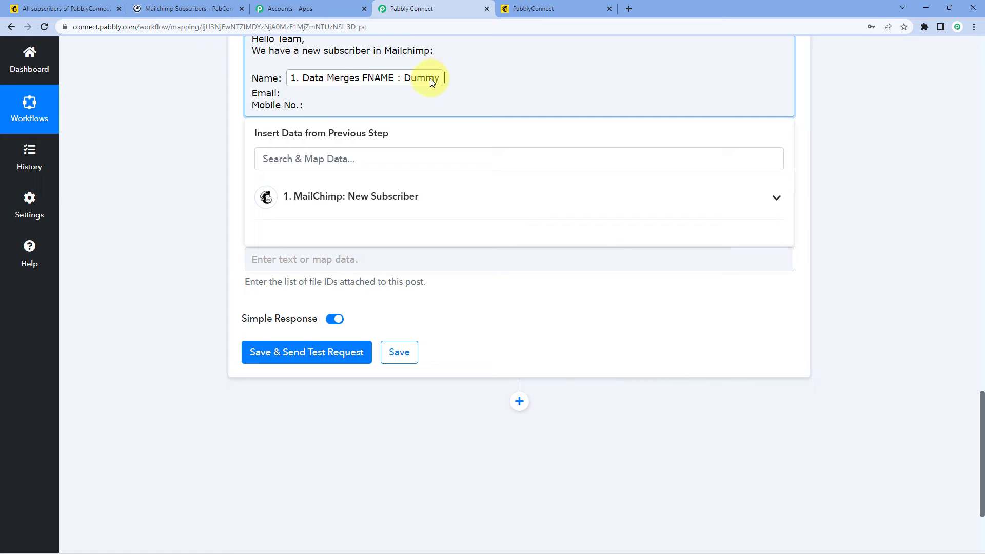
left_click(374, 196)
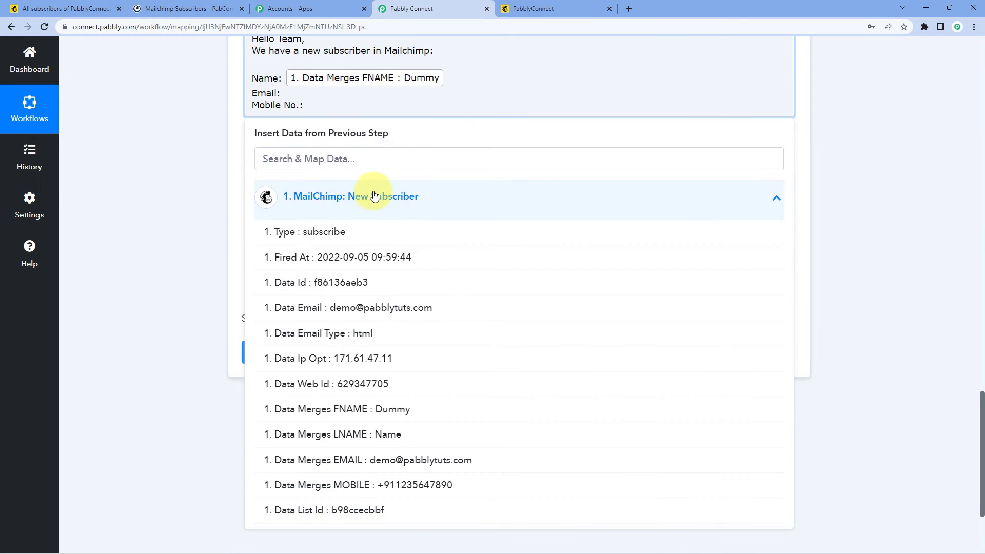
scroll(347, 343, "down", 2)
left_click(348, 342)
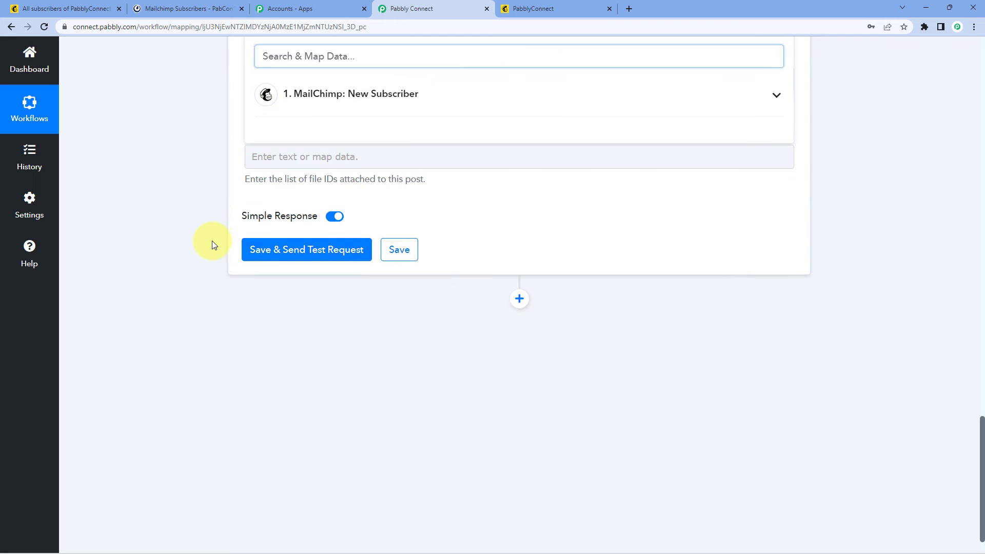
scroll(211, 241, "up", 10)
scroll(213, 234, "up", 10)
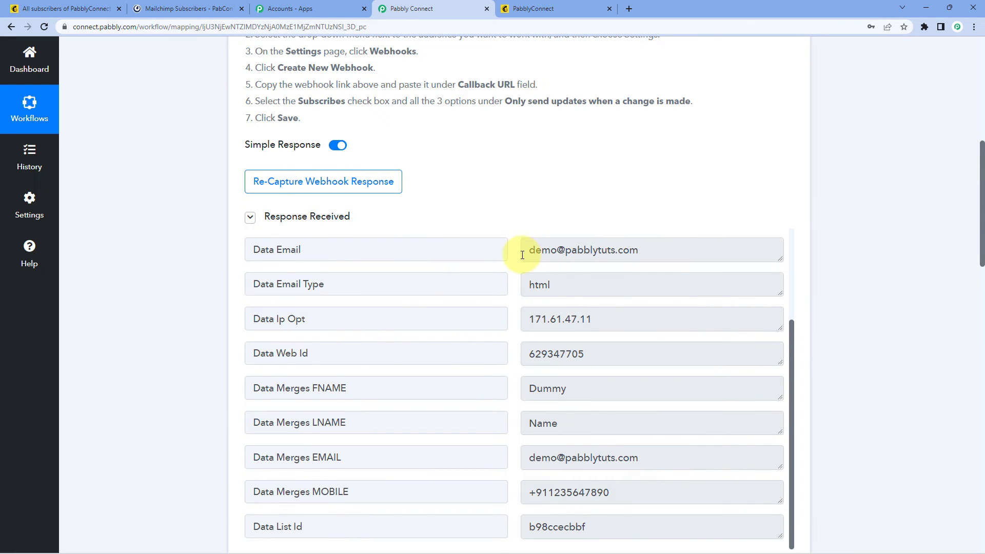
scroll(513, 257, "down", 3)
scroll(514, 264, "down", 15)
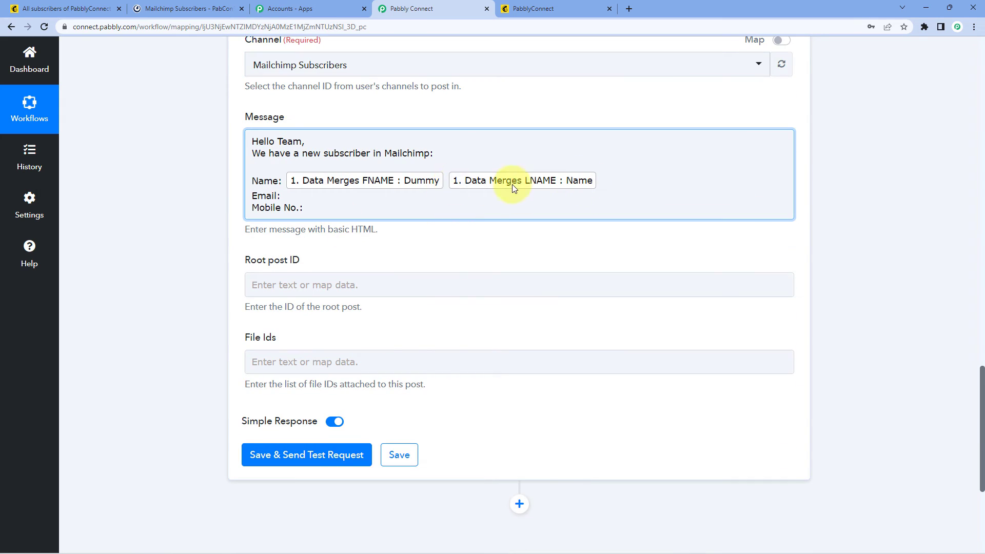
Step: Map EMAIL after Email: and MOBILE after Mobile No.:, then close the data panel
left_click(287, 195)
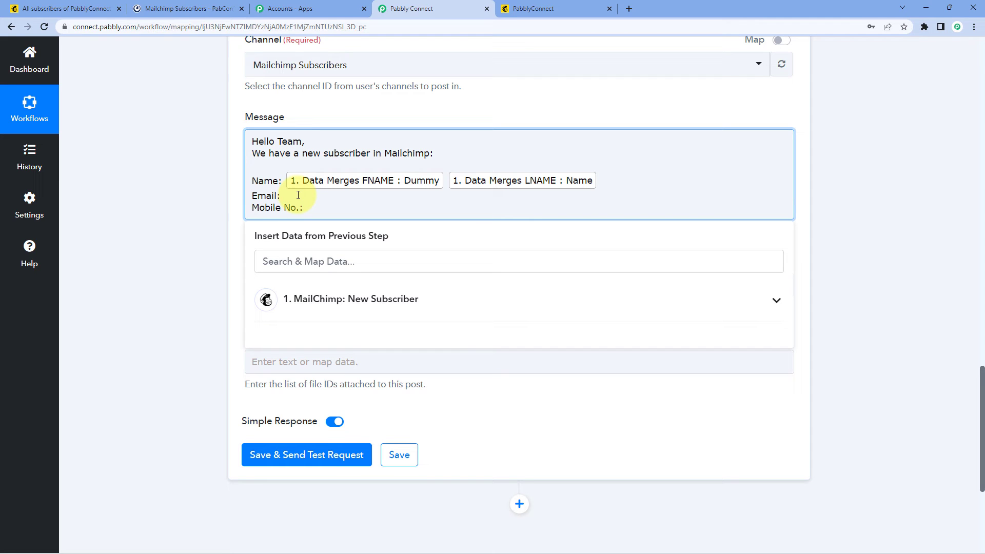
left_click(325, 300)
scroll(328, 375, "down", 2)
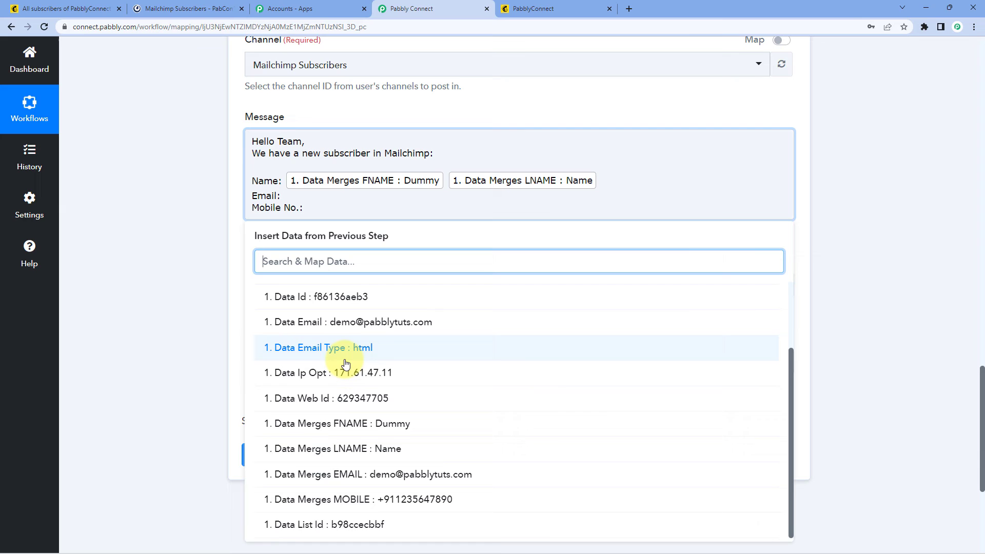
left_click(326, 473)
left_click(343, 215)
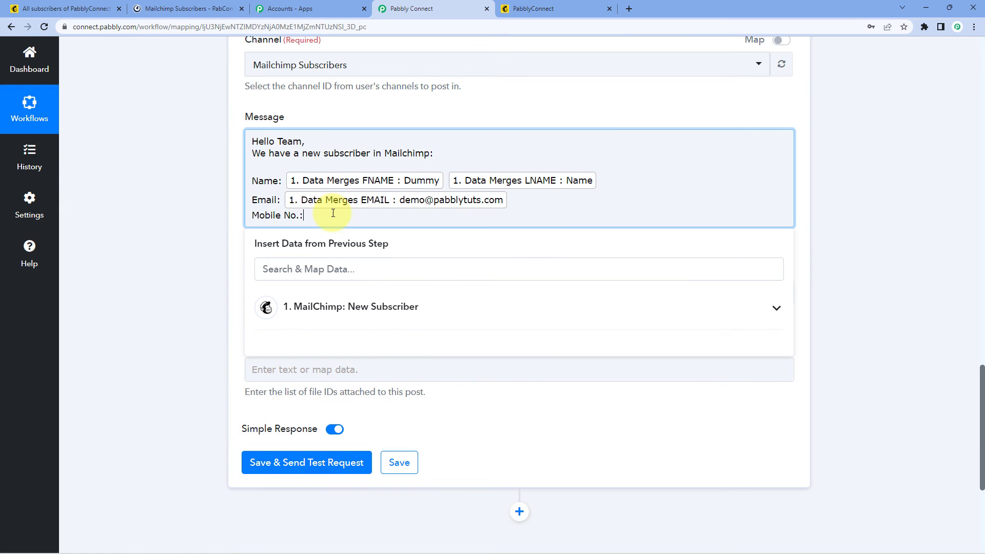
left_click(315, 303)
scroll(315, 338, "down", 2)
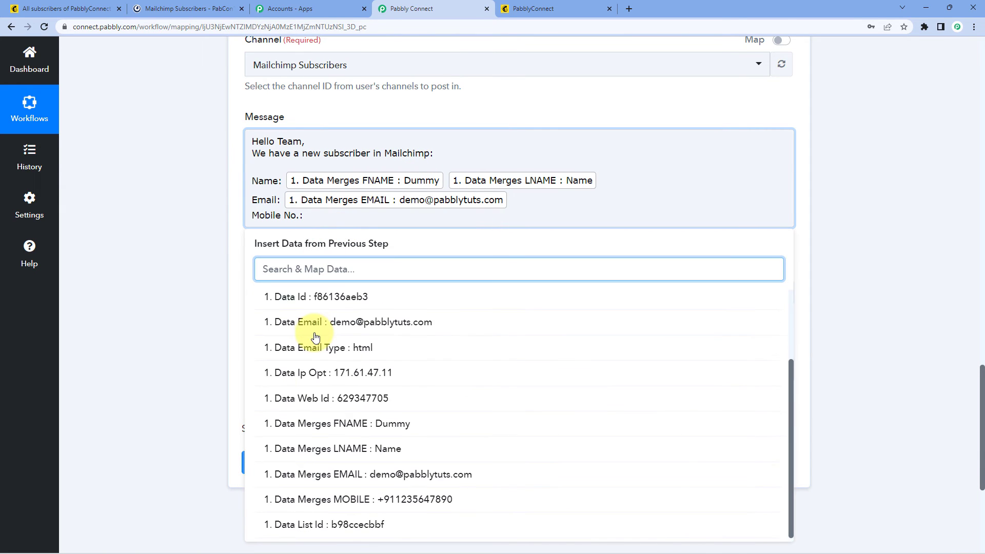
left_click(311, 497)
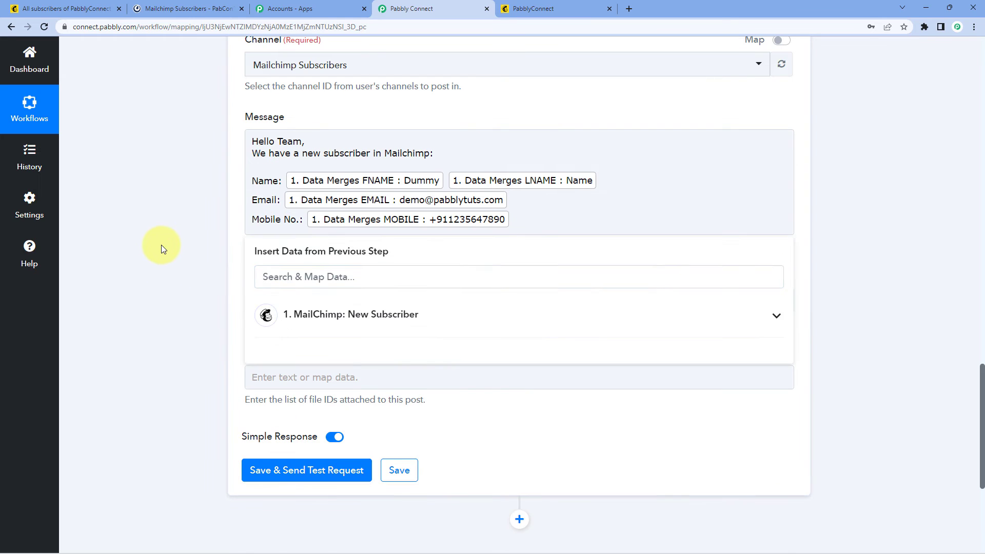
left_click(161, 244)
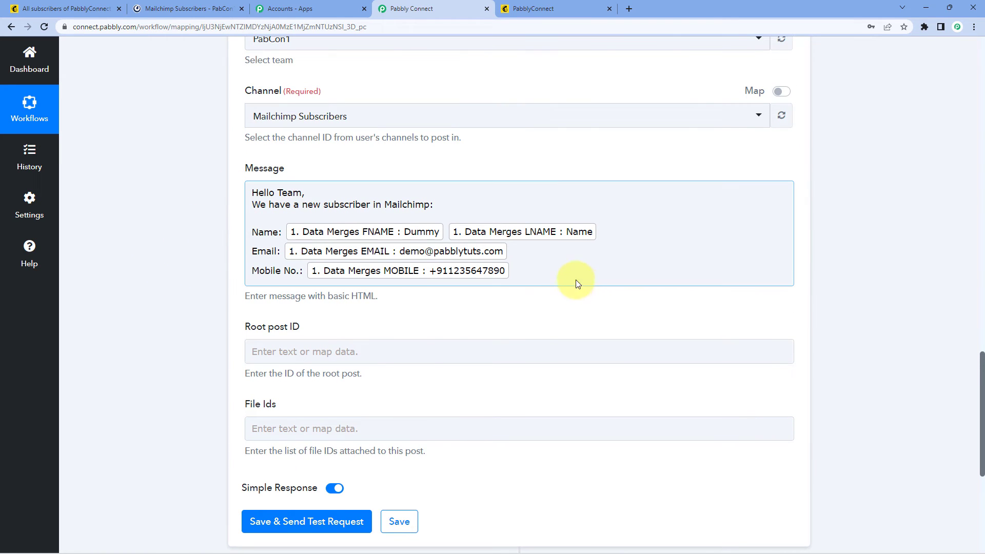
left_click(538, 272)
left_click(204, 213)
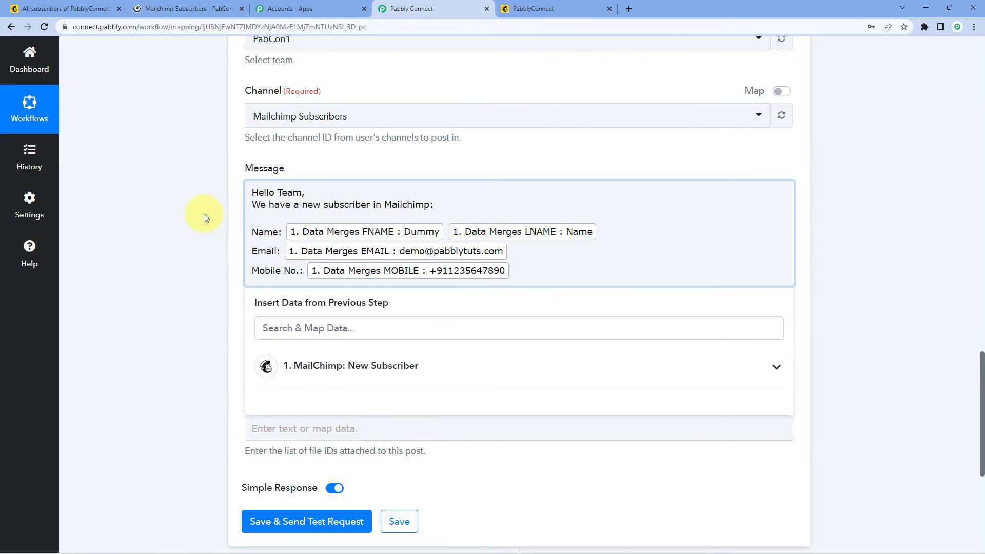
scroll(204, 214, "down", 2)
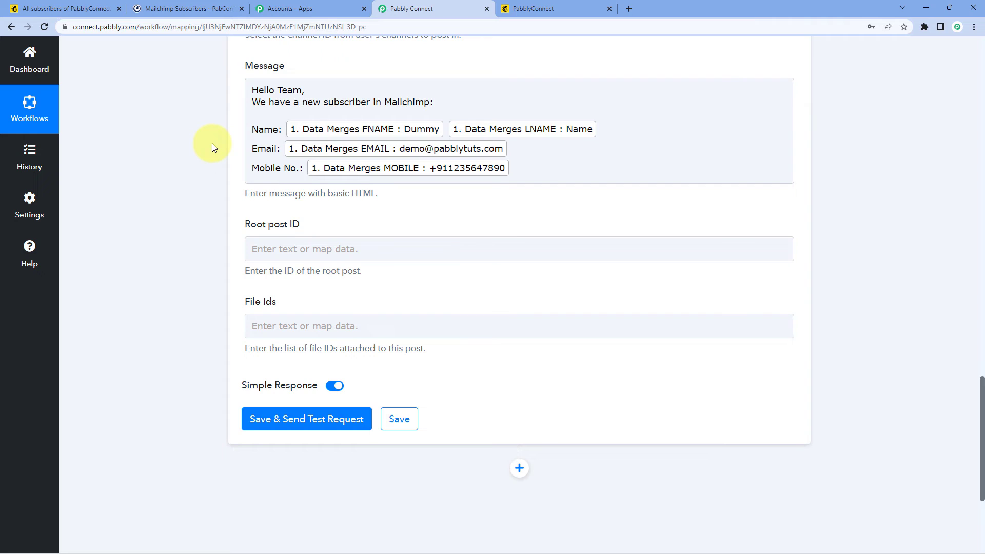
Step: Review the mapped message and select the optional Root post ID field below it
scroll(212, 143, "down", 1)
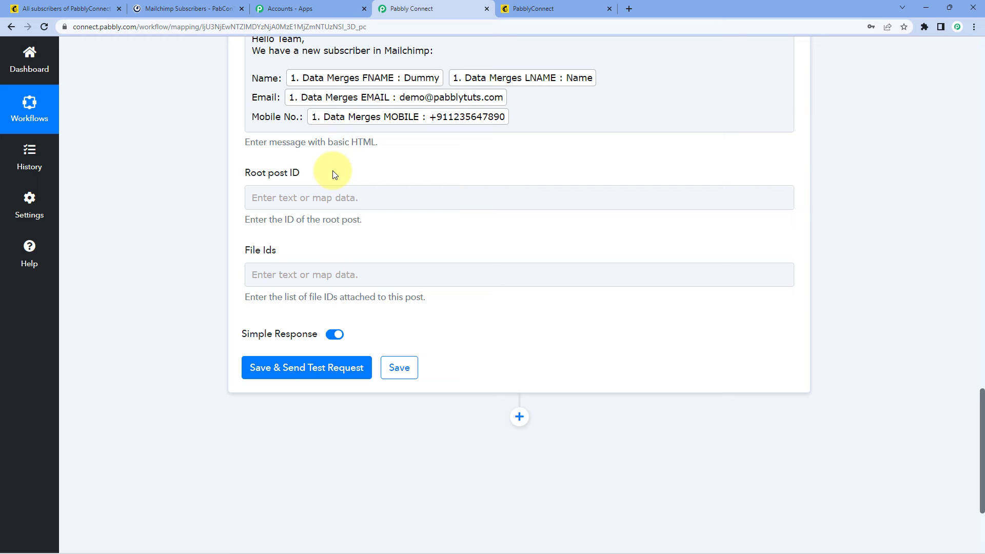
left_click(296, 189)
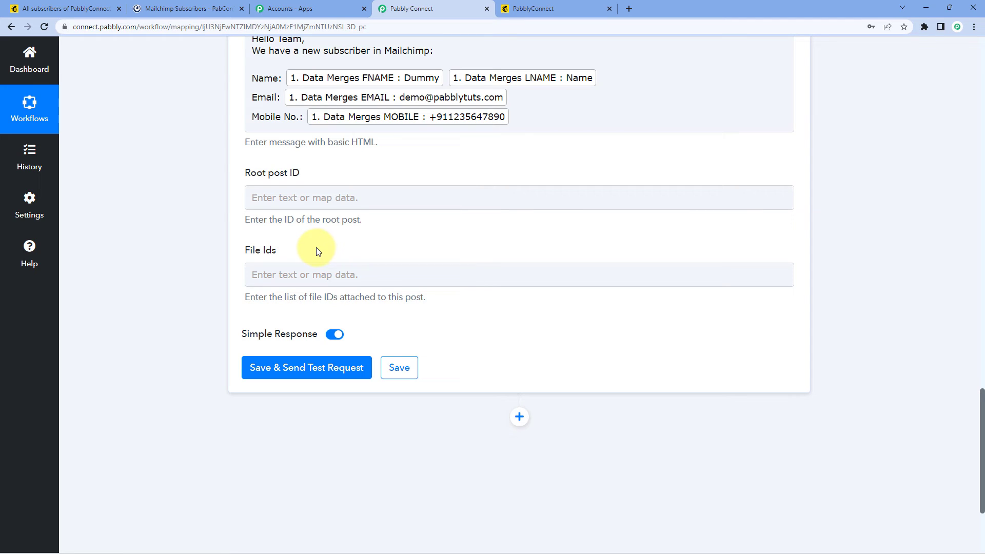
scroll(312, 253, "down", 1)
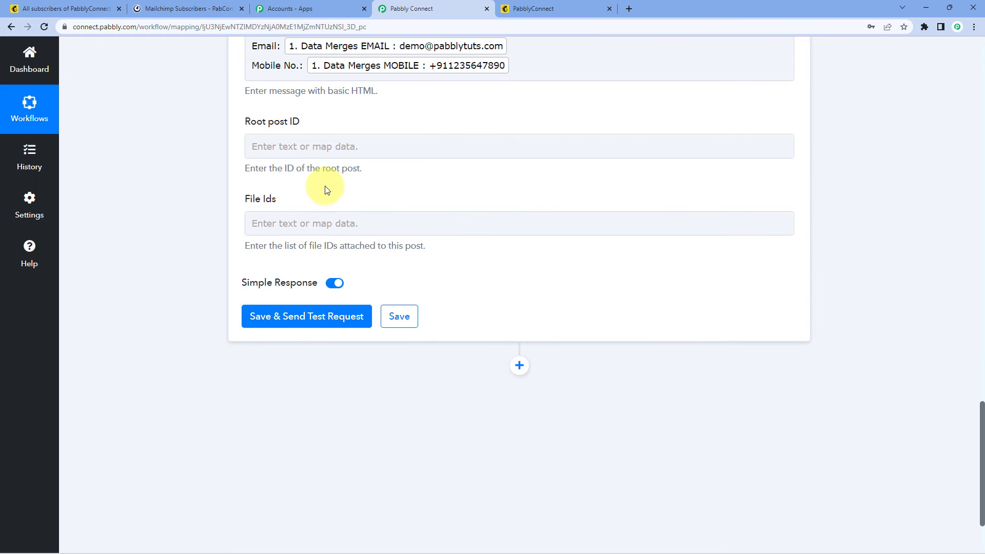
Step: Save the Mattermost step, send a test post, check the response, and view it in Mattermost
left_click(329, 316)
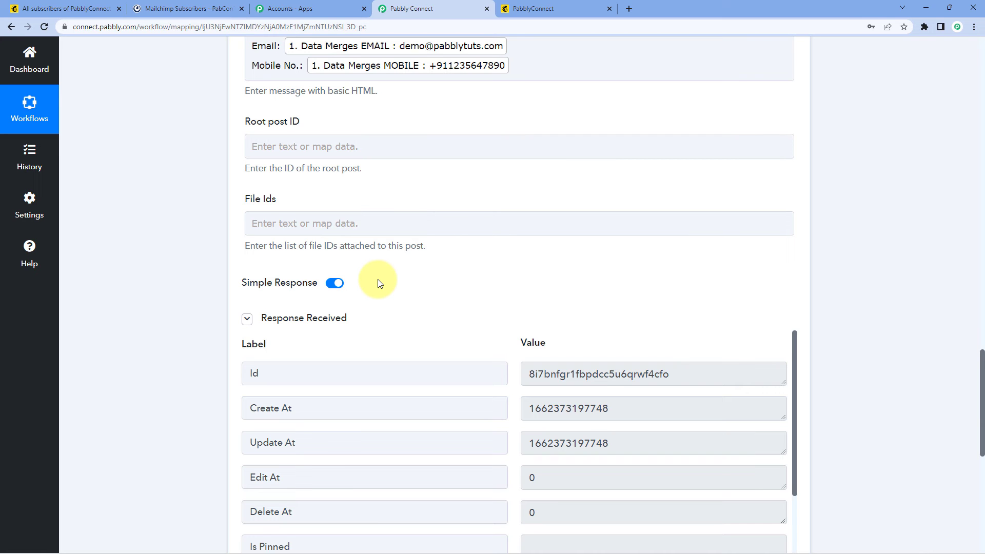
scroll(380, 284, "down", 3)
scroll(433, 263, "down", 3)
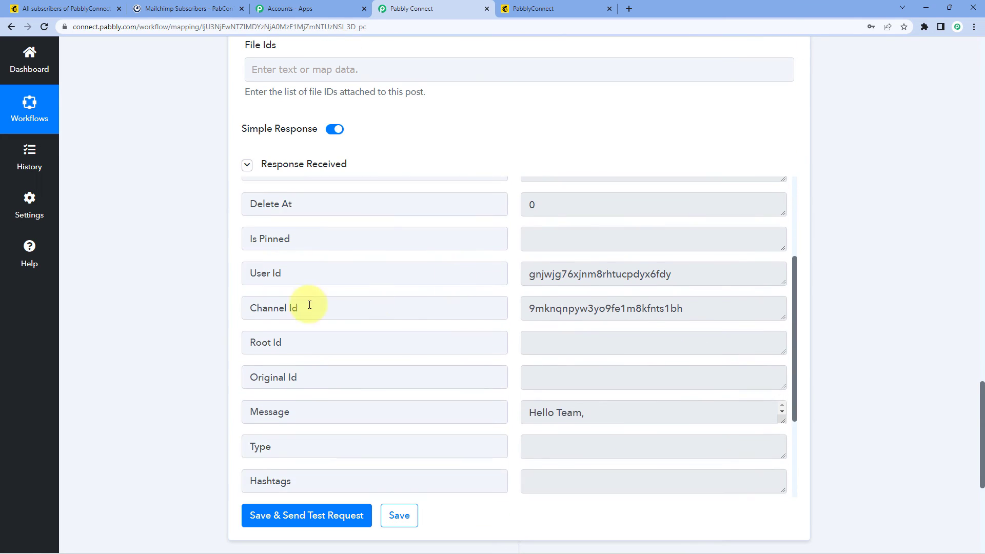
scroll(309, 304, "up", 3)
scroll(238, 320, "up", 8)
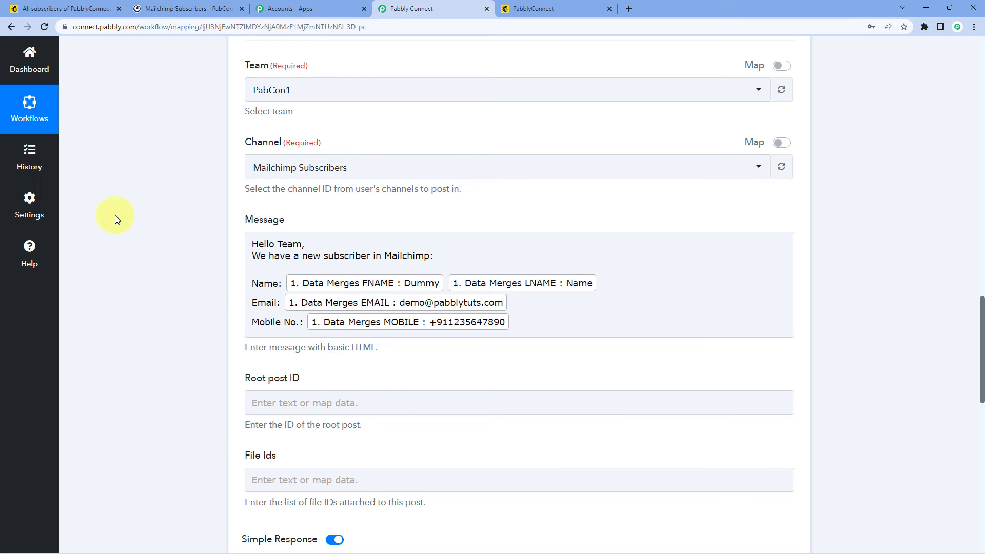
left_click(179, 8)
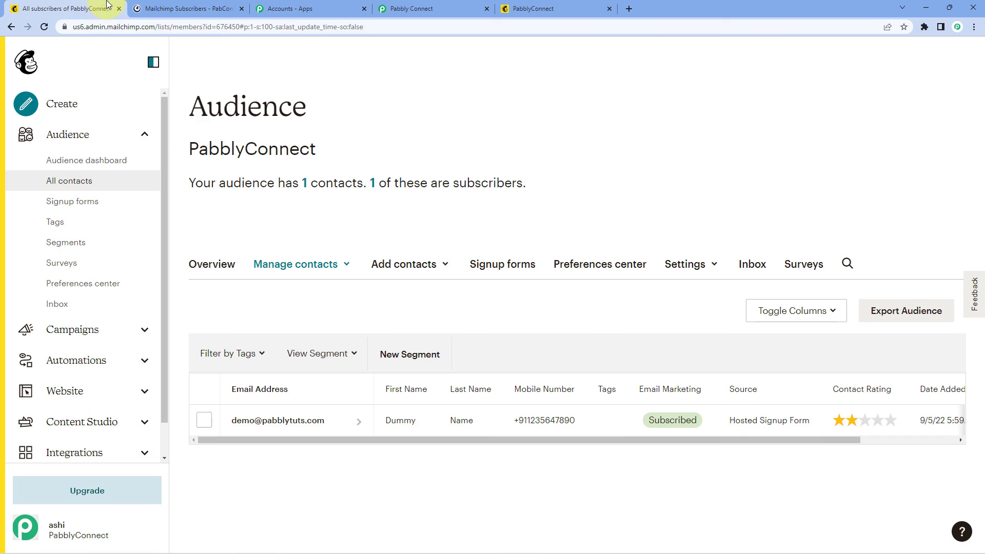
Step: Compare the Mattermost post with the Mailchimp contact, then return to the workflow editor
left_click(103, 8)
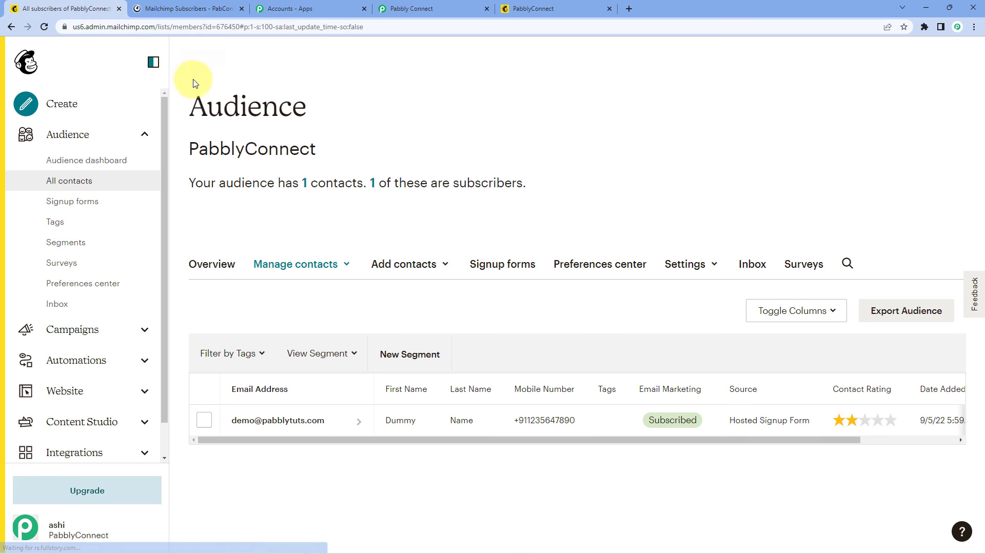
left_click(190, 9)
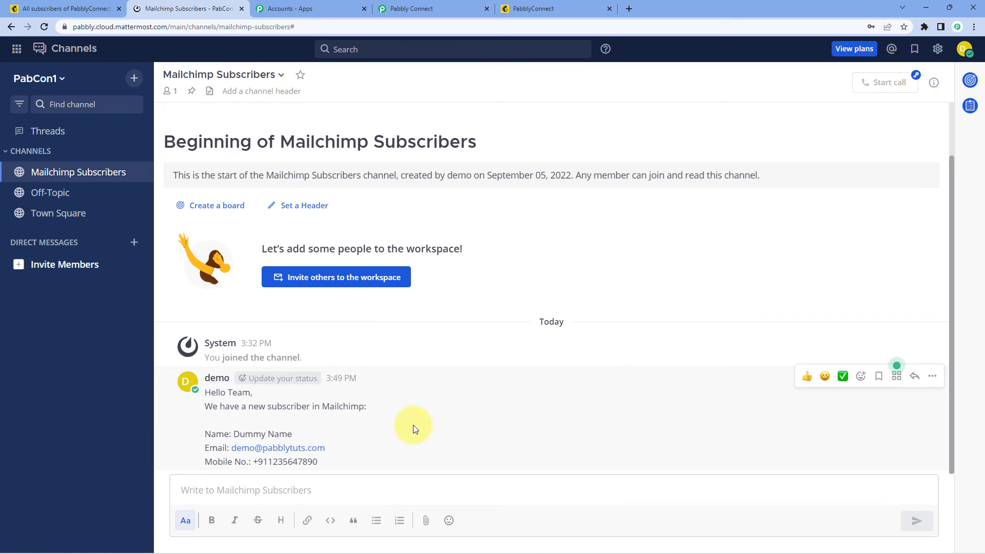
left_click(435, 8)
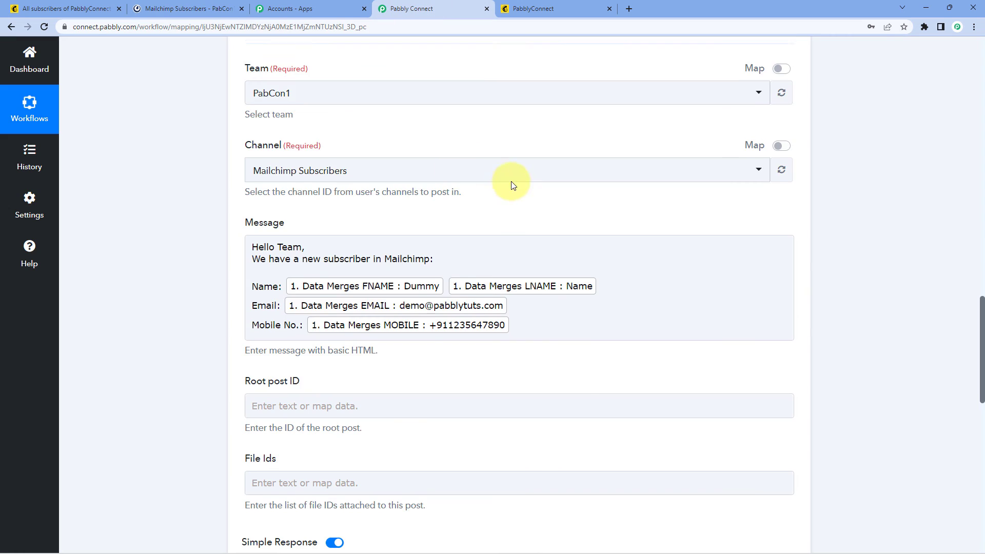
scroll(513, 185, "up", 20)
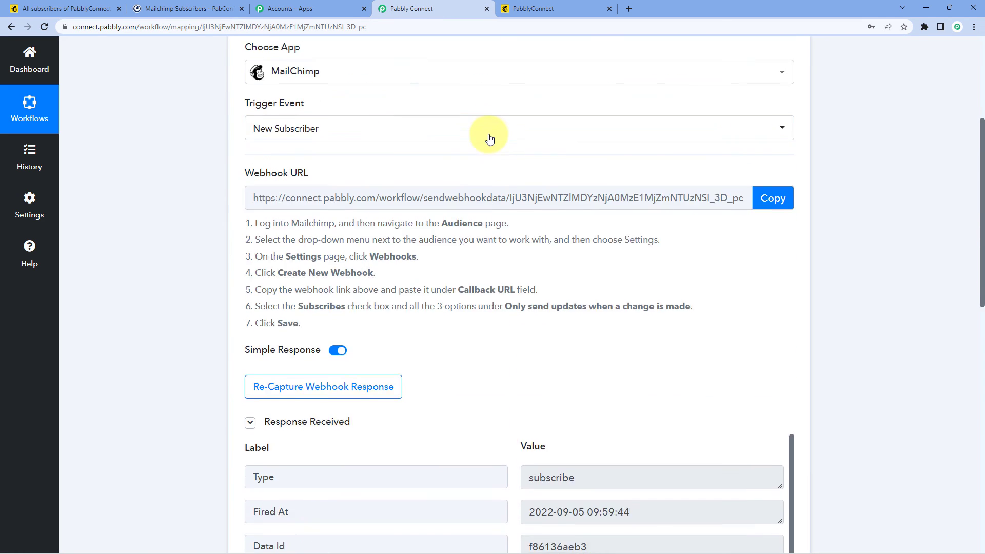
Step: Return from the Mailchimp confirmation page to the previously filled signup form
scroll(490, 139, "up", 3)
left_click(473, 142)
left_click(550, 8)
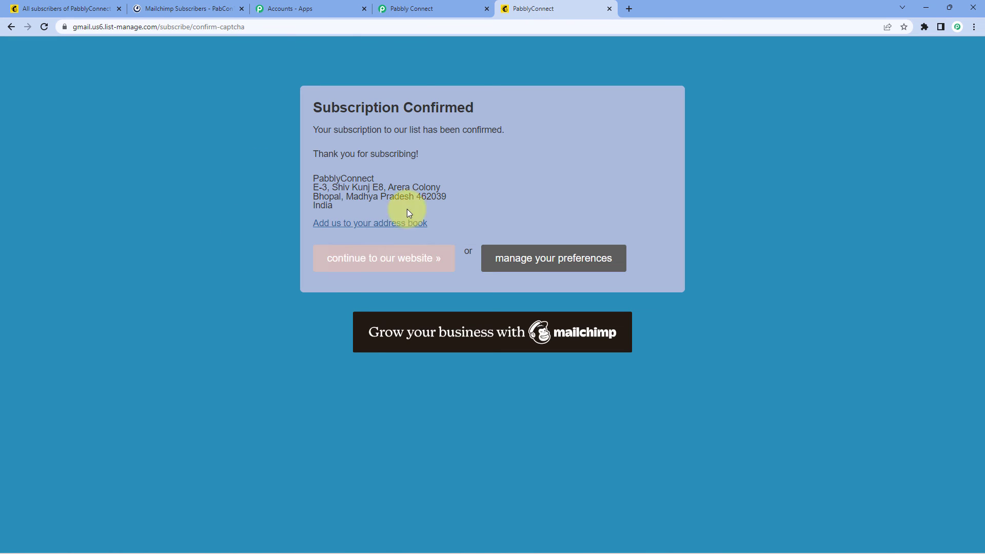
key("F5")
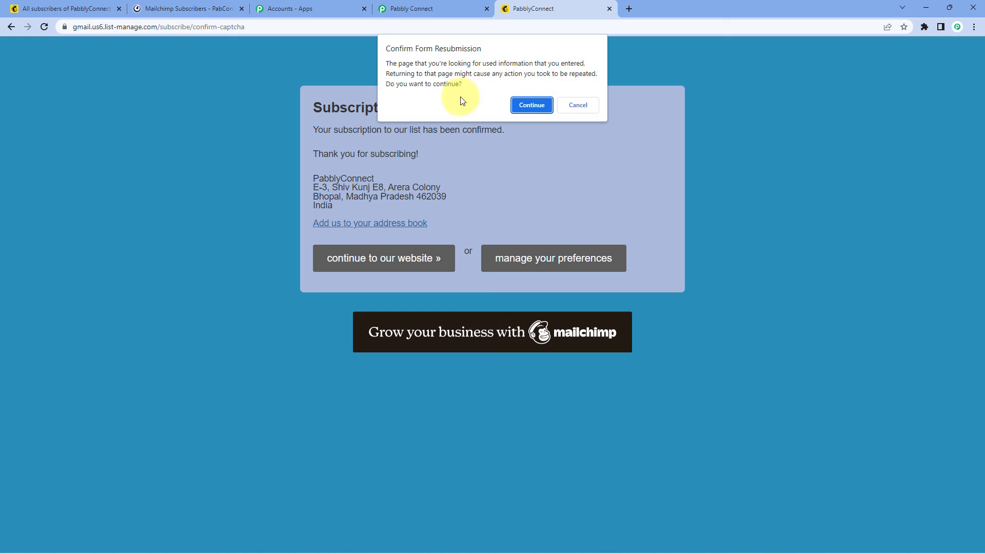
left_click(531, 105)
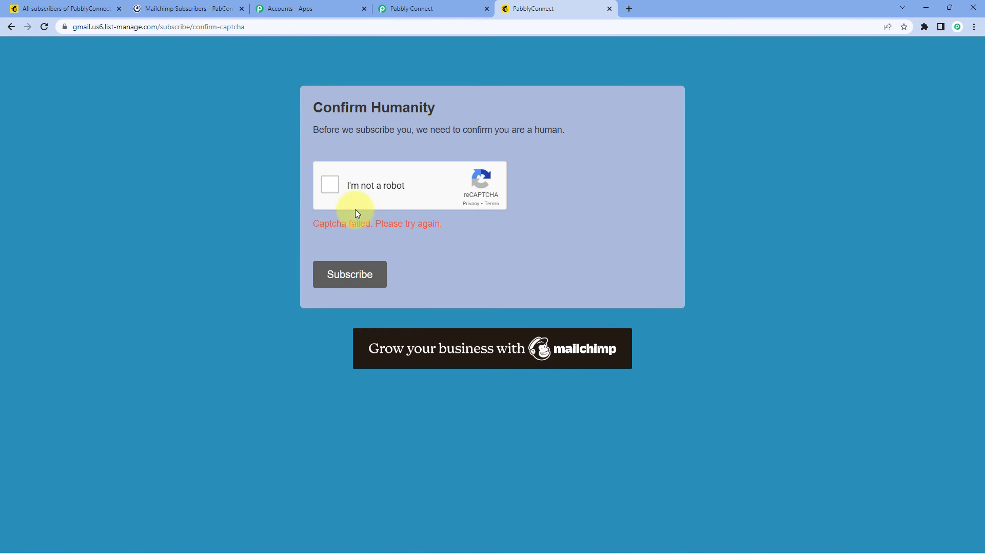
left_click(10, 27)
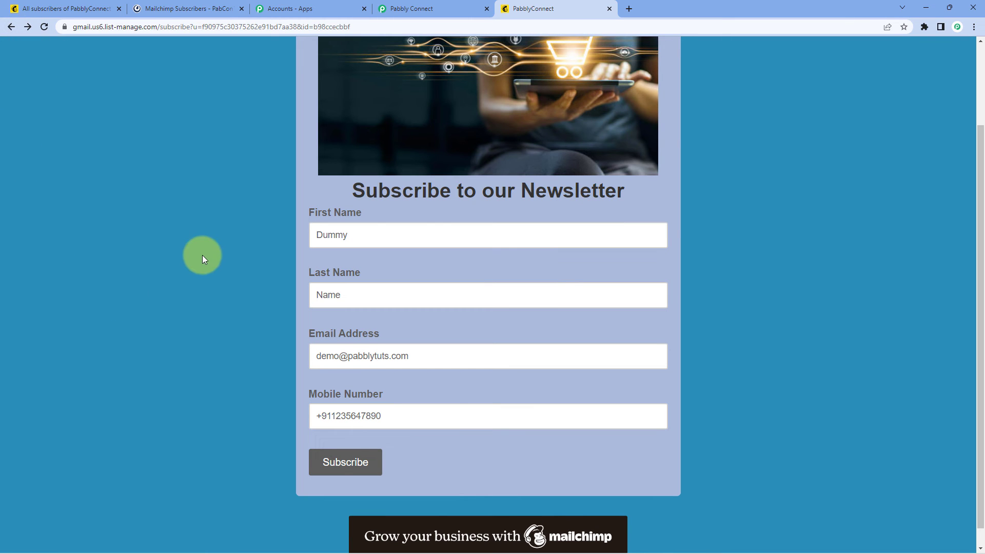
Step: Clear the old first name, last name, email and mobile number fields
key("Tab")
key("BackSpace")
key("Tab")
key("BackSpace")
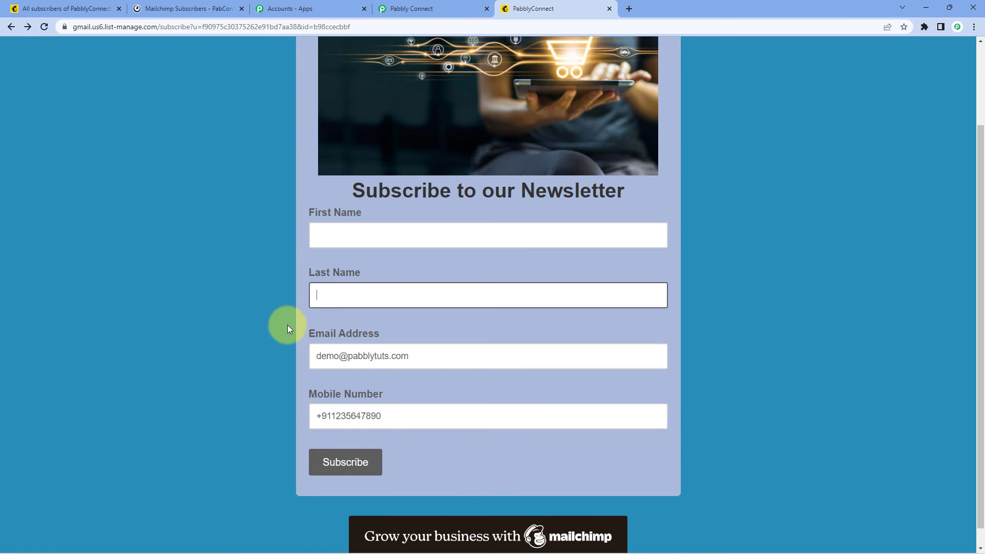
key("Tab")
key("BackSpace")
key("Tab")
key("BackSpace")
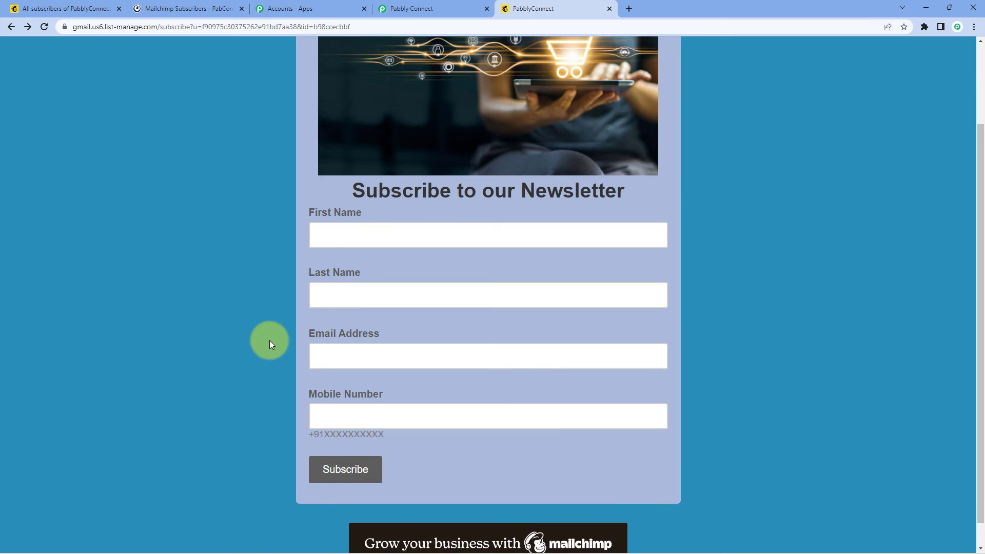
Step: Enter Test as the new first name in the signup form
left_click(335, 235)
type("tes")
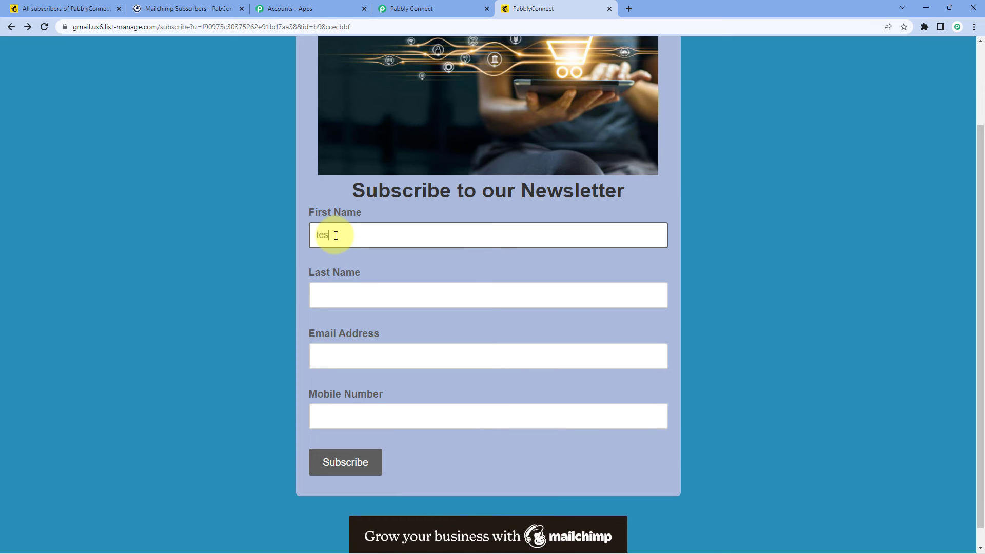
type("t")
key("Tab")
type("Nam")
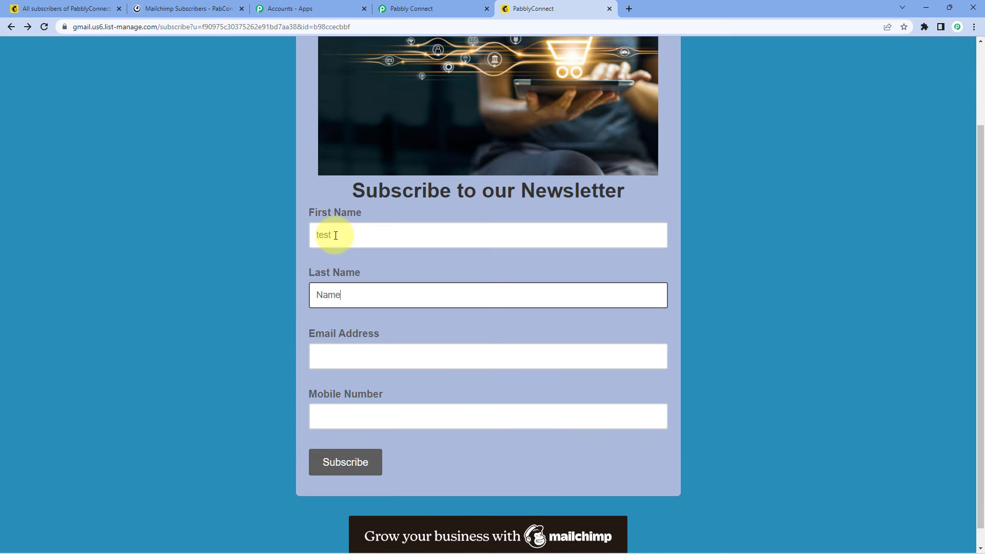
left_click(321, 235)
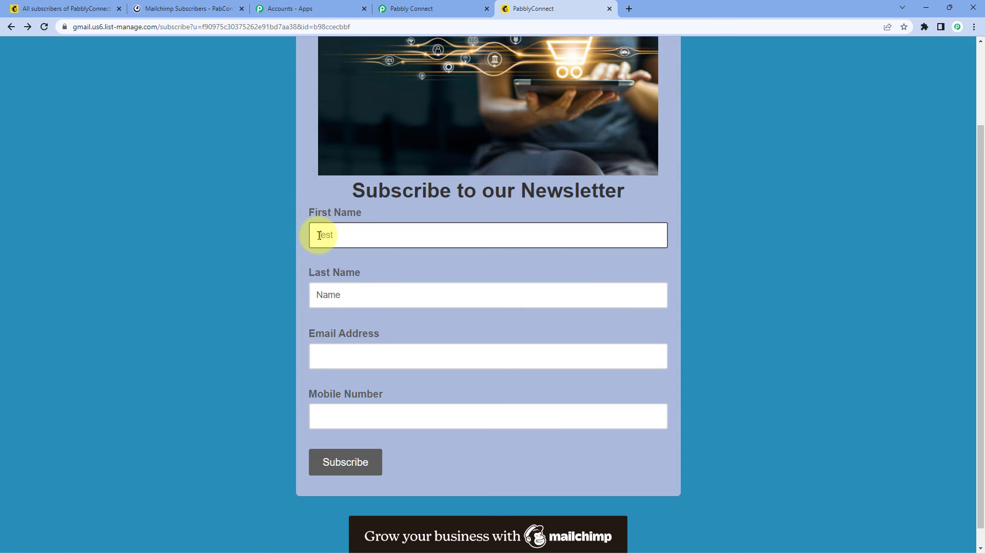
key("Tab")
key("Tab")
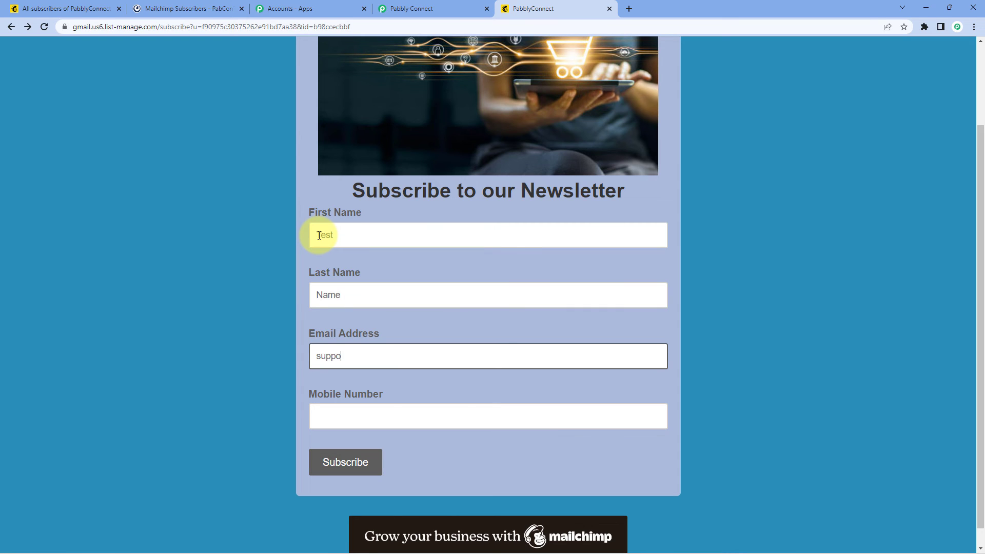
Step: Fill in a new email address and a +91 mobile number, then subscribe after the captcha
key("Tab")
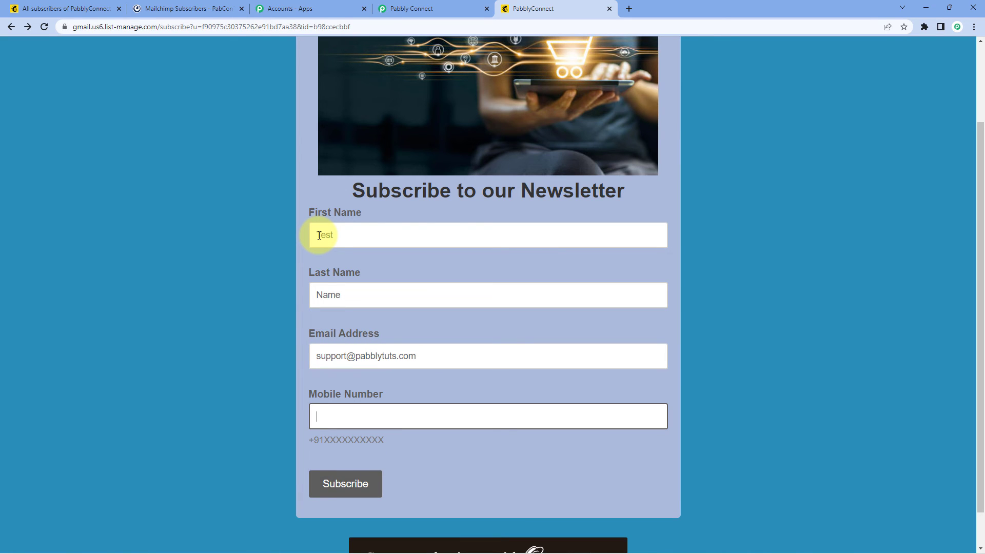
left_click(201, 362)
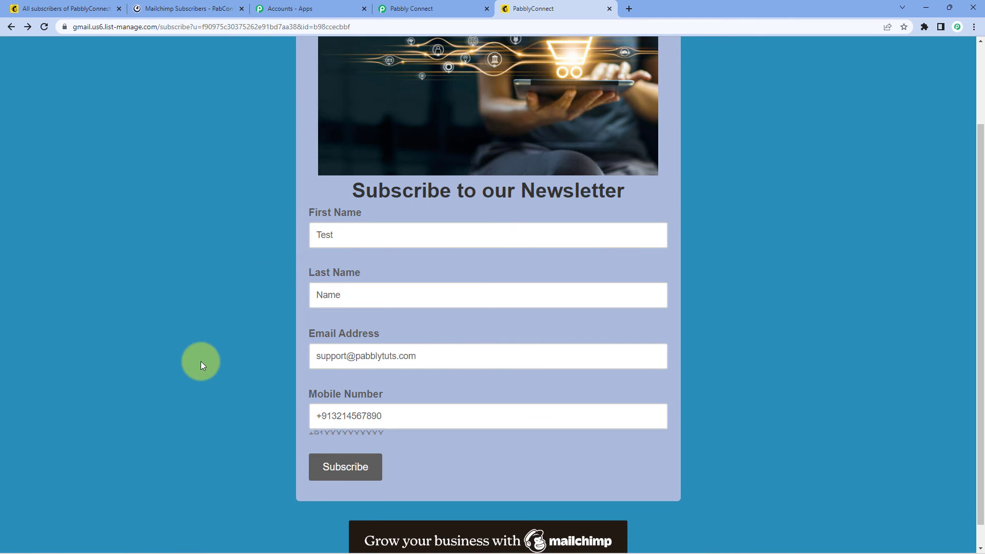
left_click(346, 466)
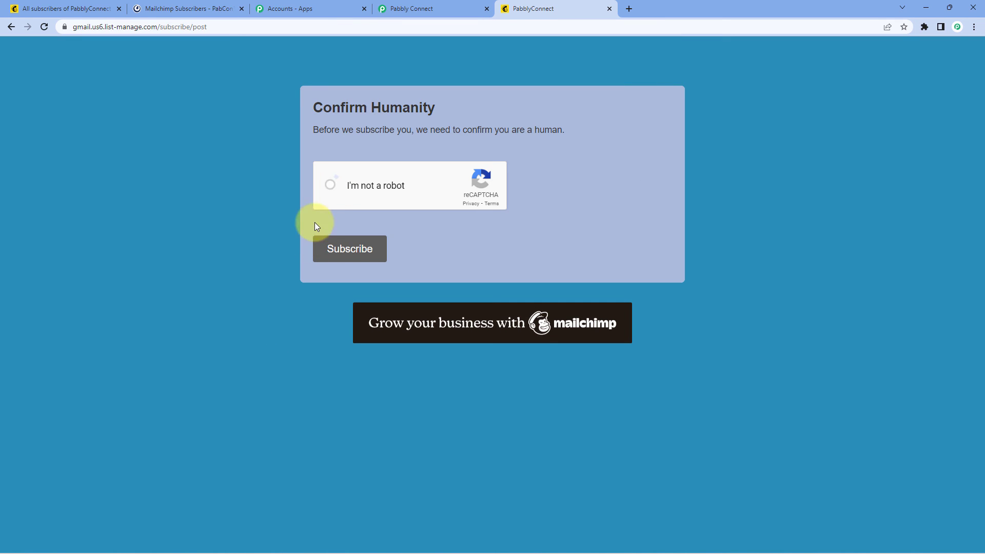
left_click(346, 253)
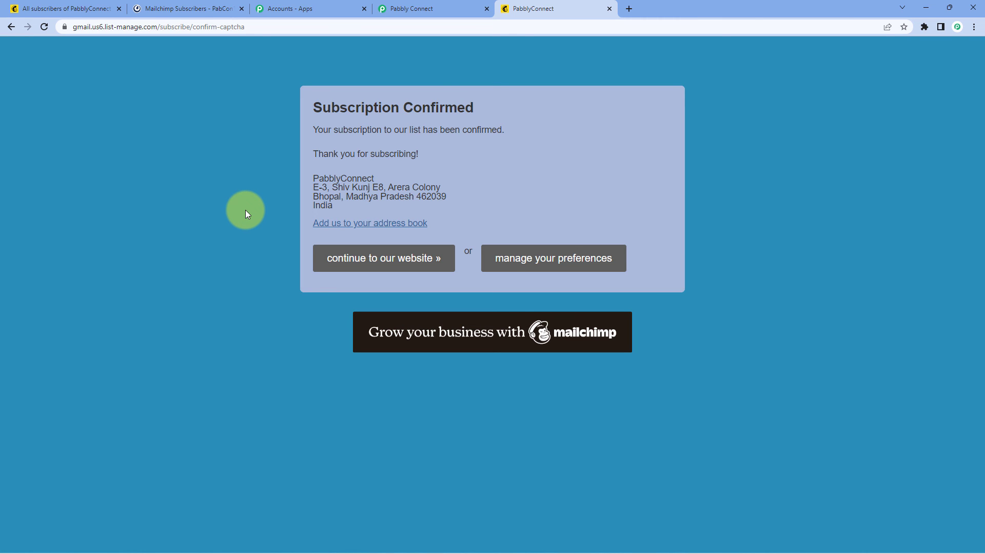
Step: Reload the Mailchimp audience showing 2 contacts, check the new Mattermost post, and return to Pabbly Connect
left_click(32, 7)
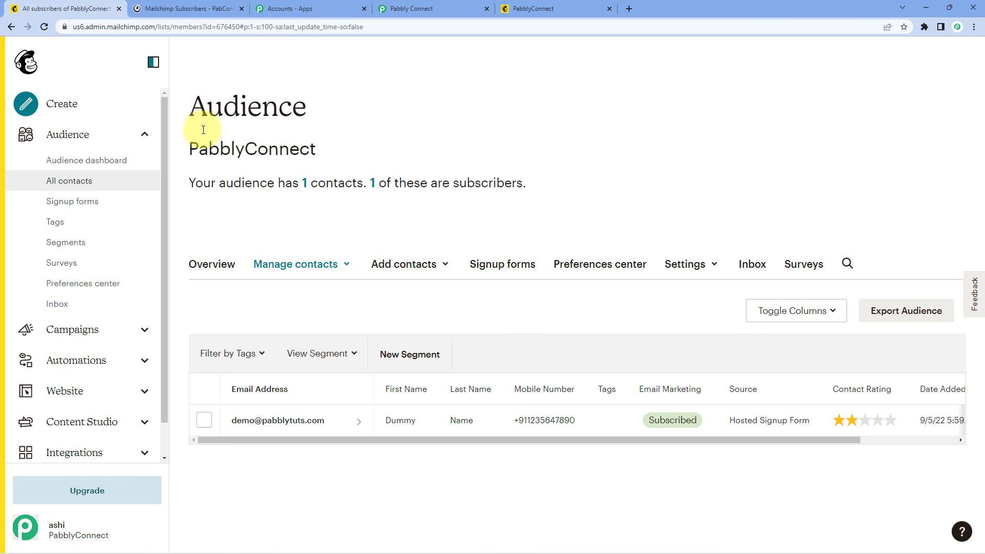
left_click(48, 29)
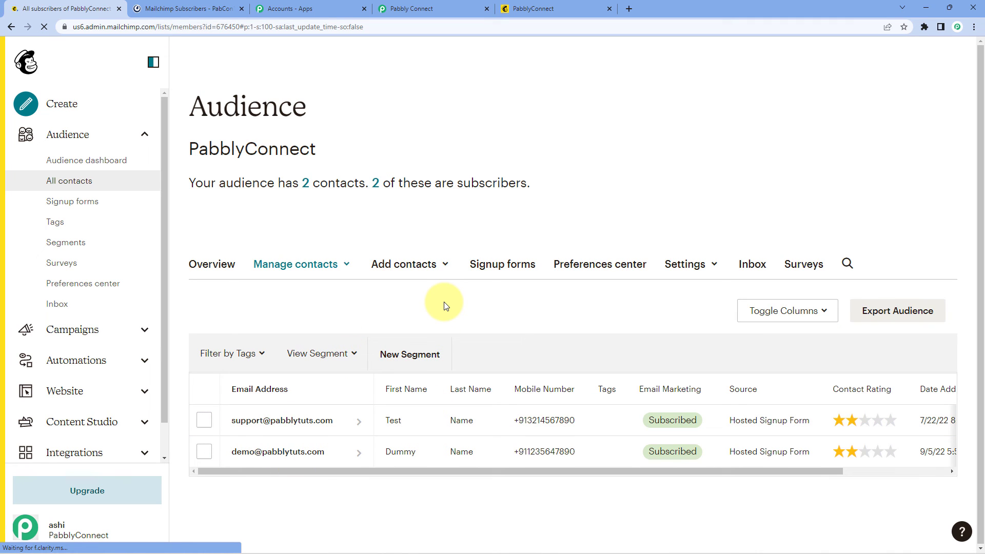
left_click(208, 9)
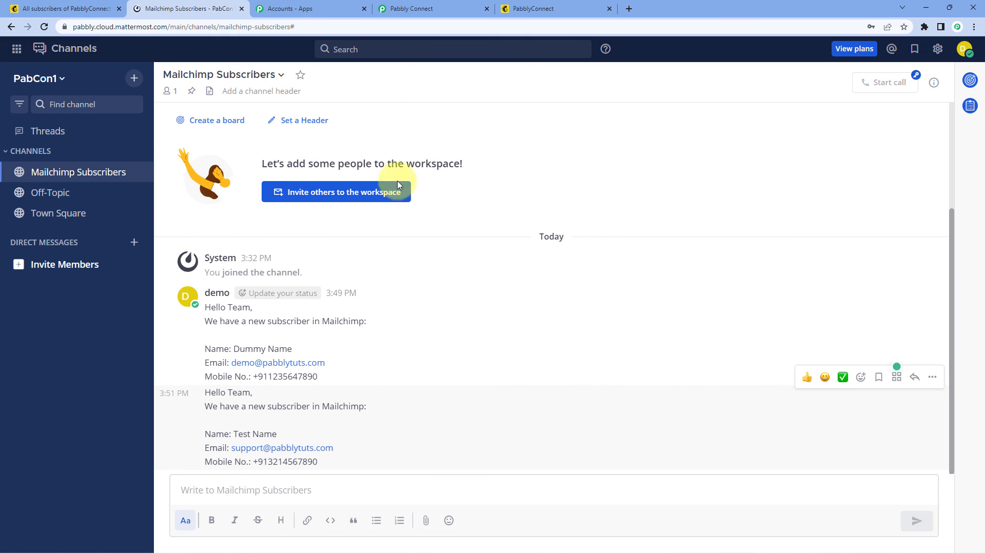
left_click(434, 8)
scroll(544, 215, "up", 2)
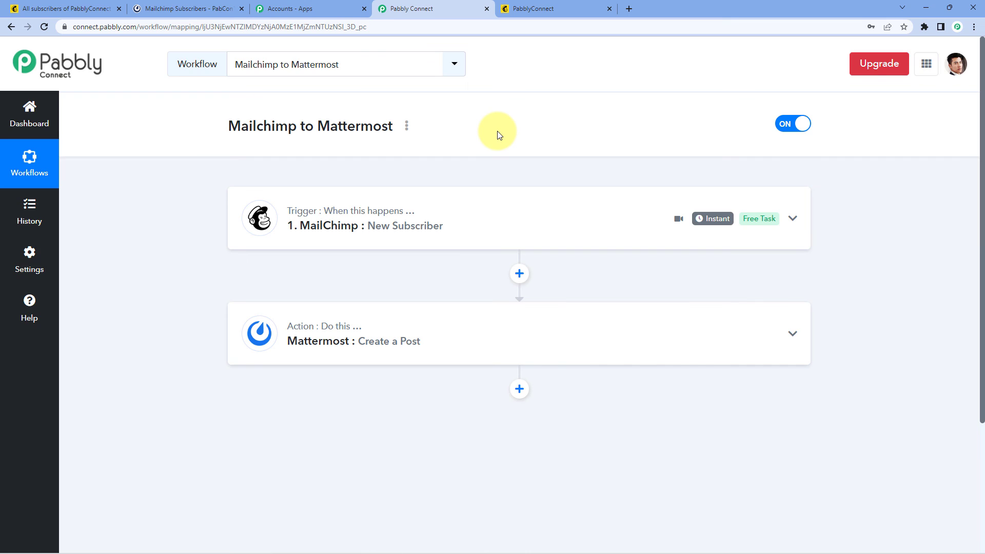
scroll(497, 135, "down", 1)
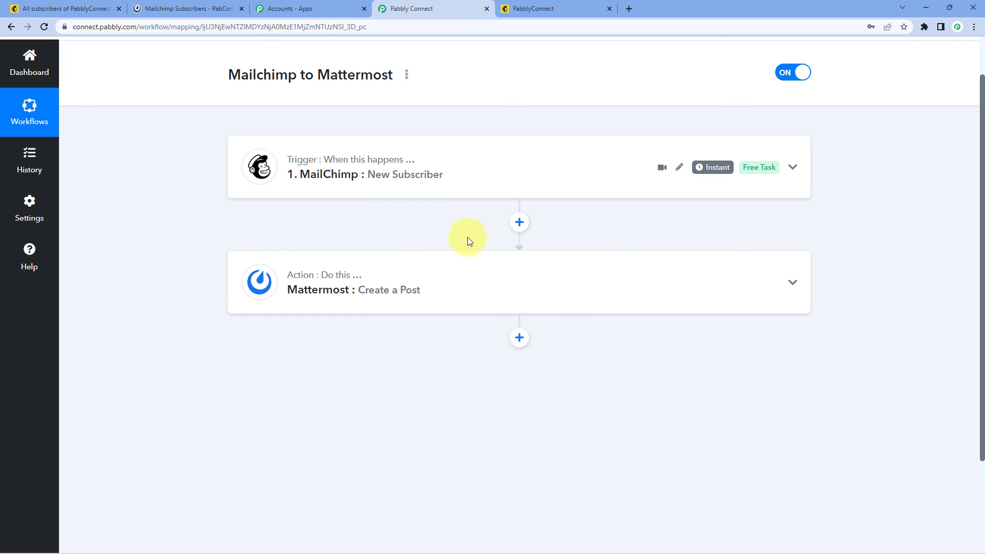
scroll(468, 237, "up", 2)
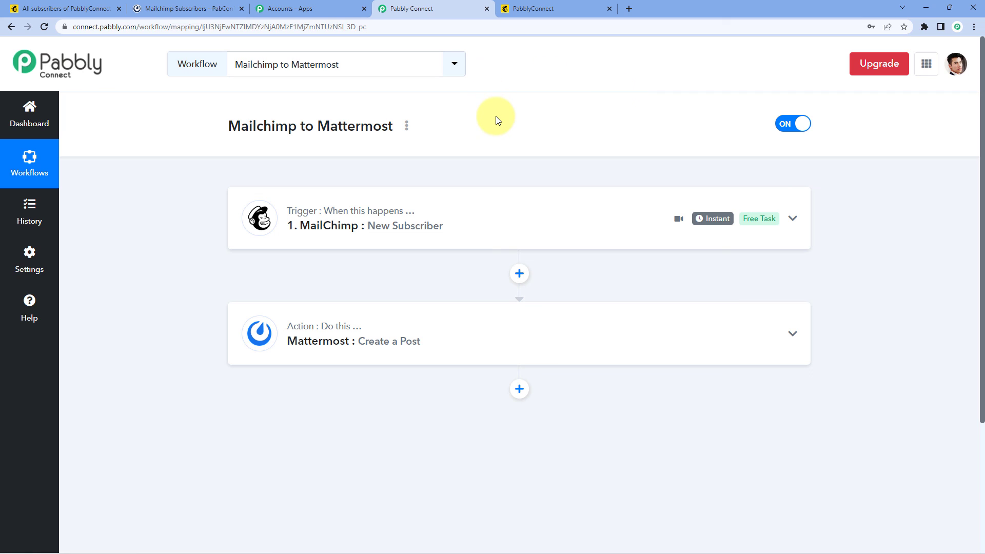